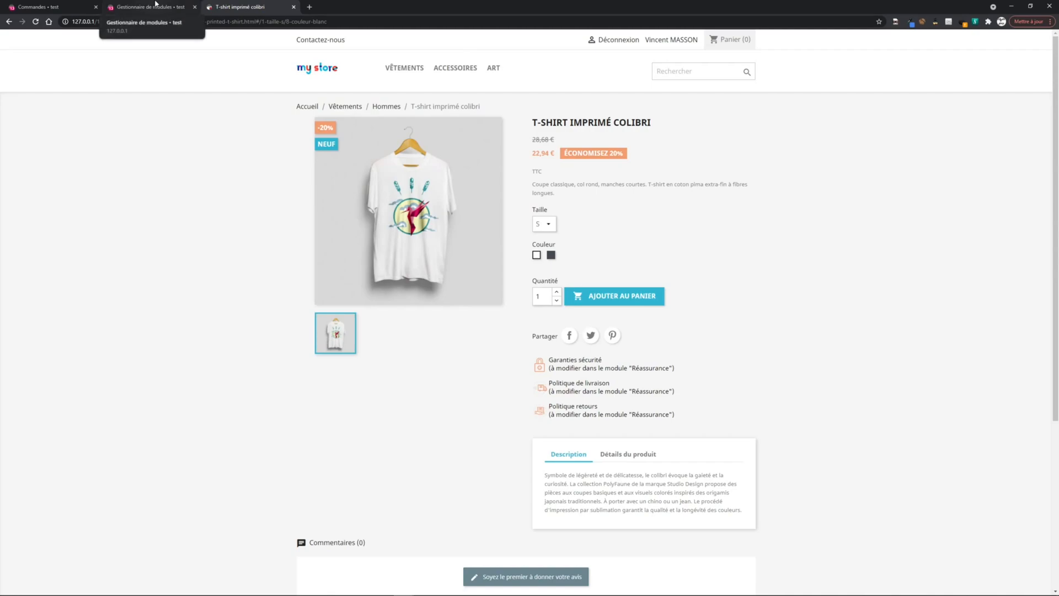
Install the United Kingdom tax rule module tax135gbp from its file in the module manager and open its configuration.
click(155, 4)
click(844, 65)
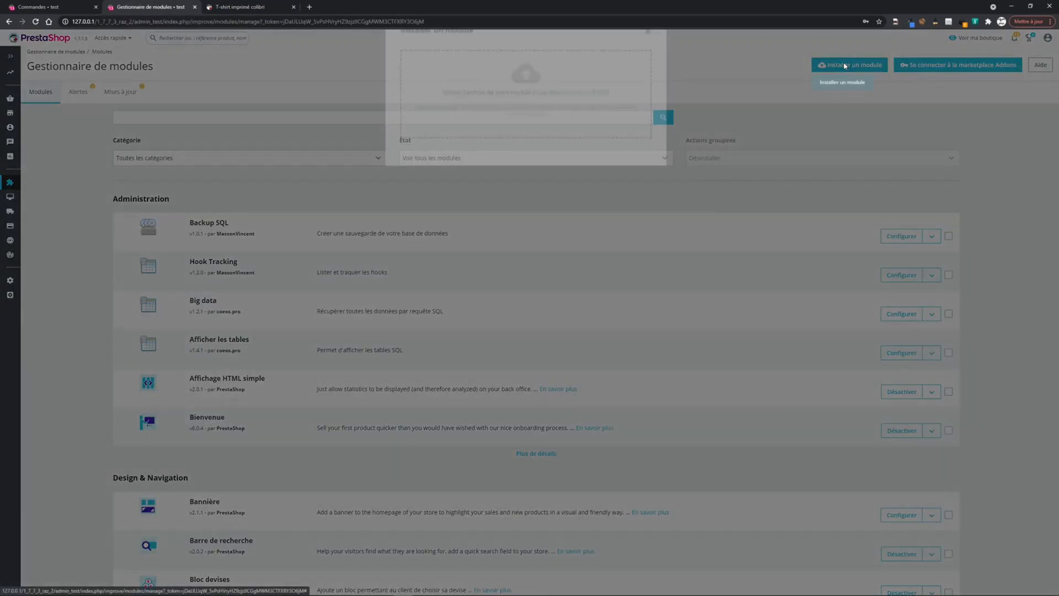
click(571, 125)
click(105, 60)
click(425, 284)
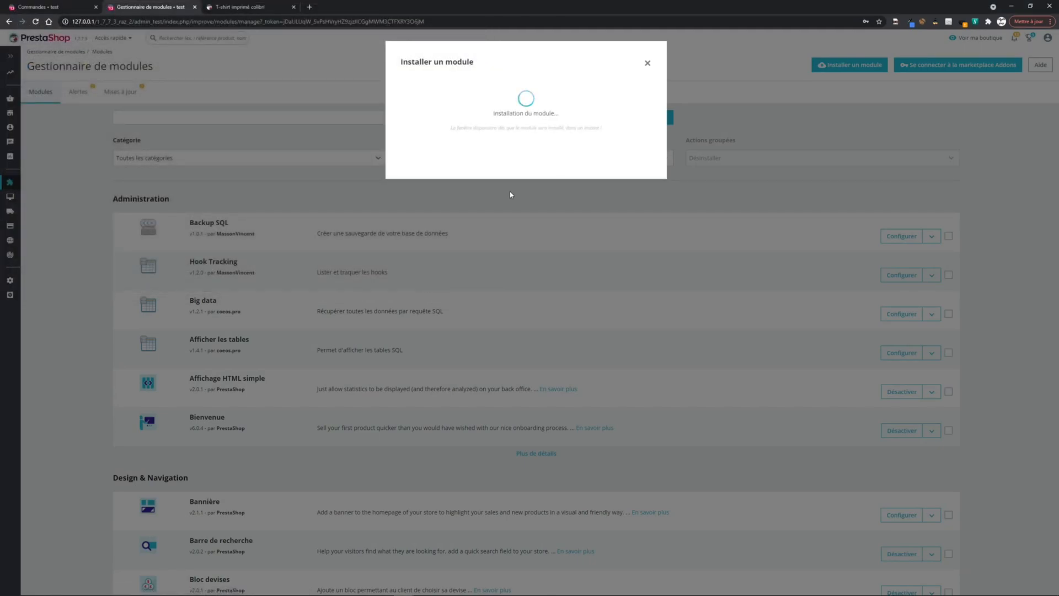
click(524, 140)
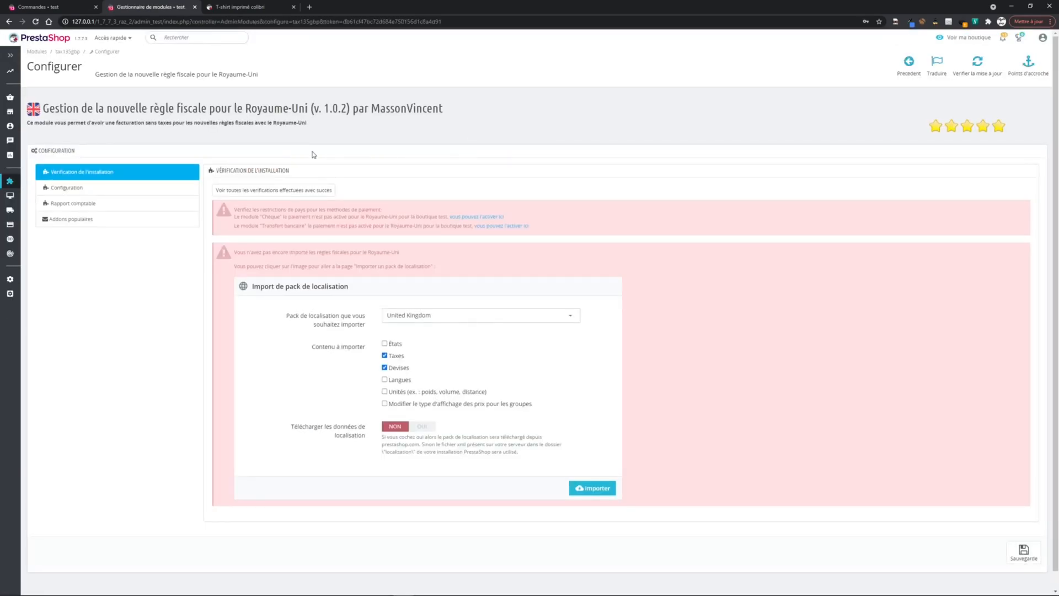
Allow the Chèque and Transfert bancaire payment methods for United Kingdom in the country restrictions and save them.
double_click(271, 217)
click(474, 218)
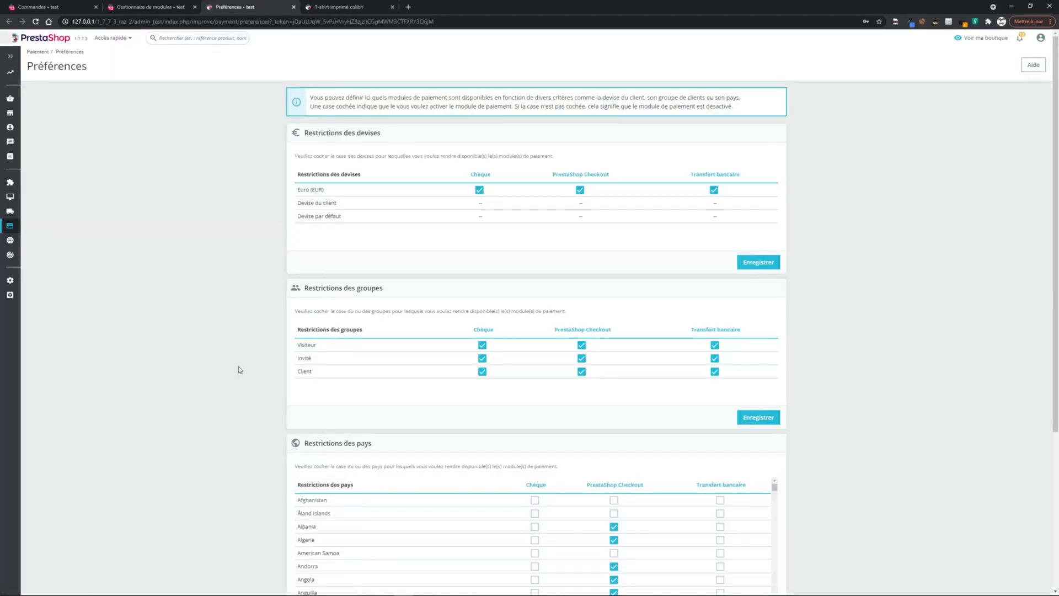
scroll(240, 331, down, 4)
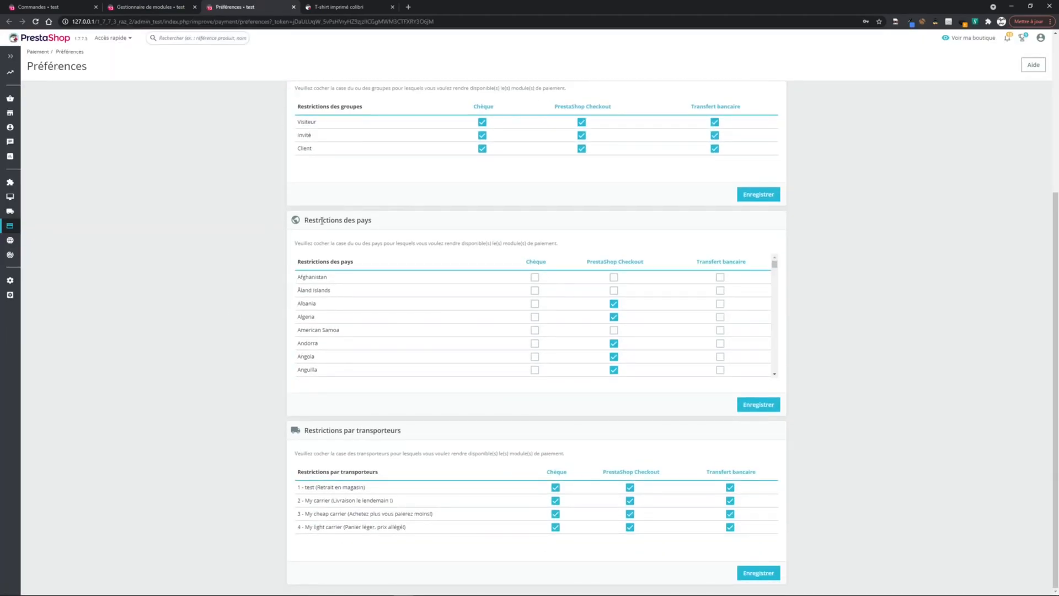
drag(774, 264, 776, 364)
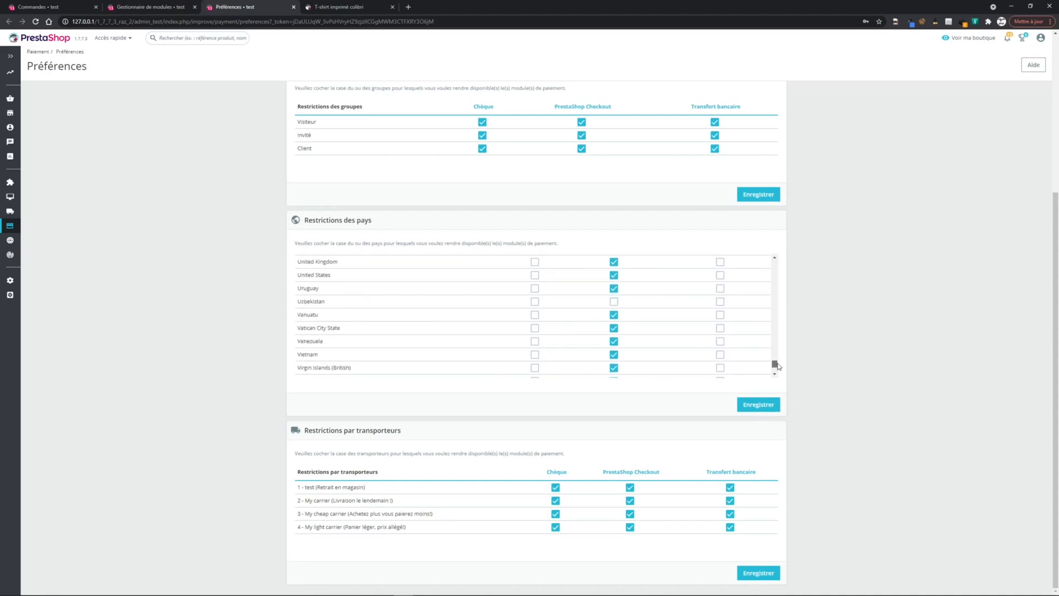
click(535, 275)
scroll(537, 281, up, 1)
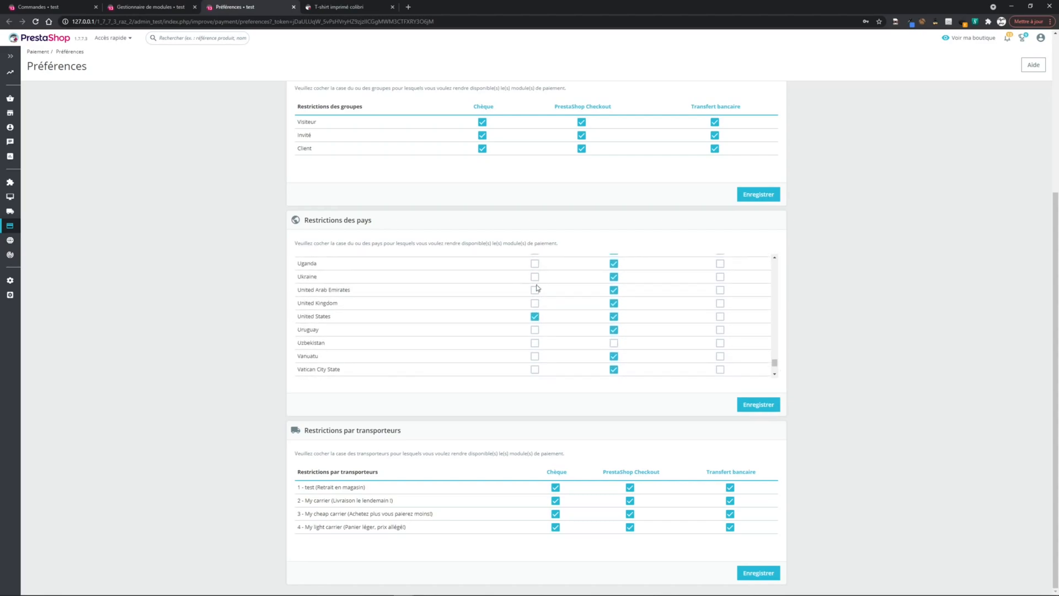
click(535, 306)
click(535, 317)
click(719, 305)
click(760, 408)
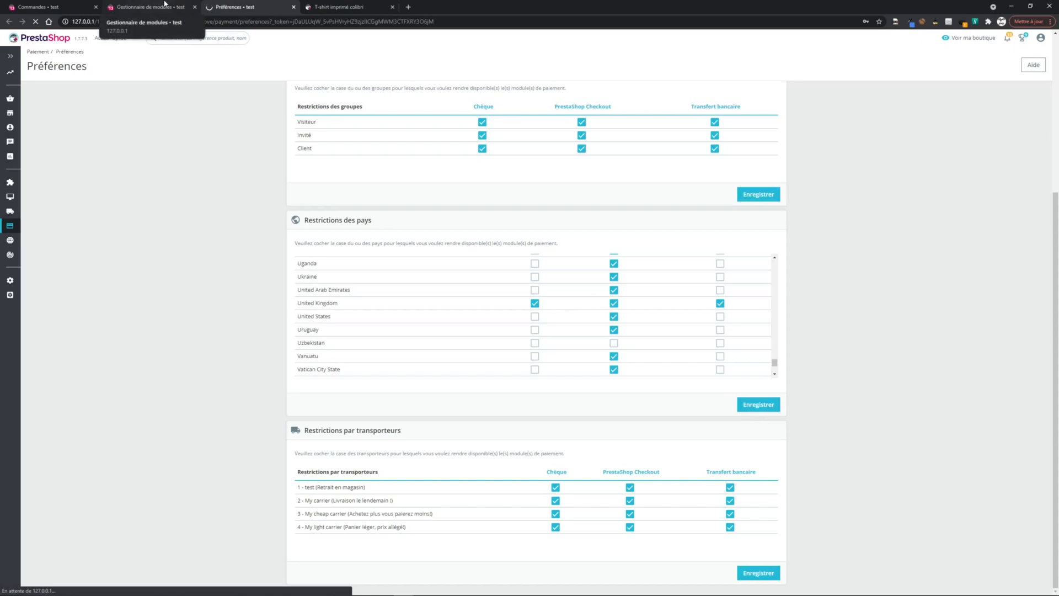
Return to the tax module's configuration and reload it to recheck the payment restrictions.
click(165, 4)
click(197, 22)
key(Return)
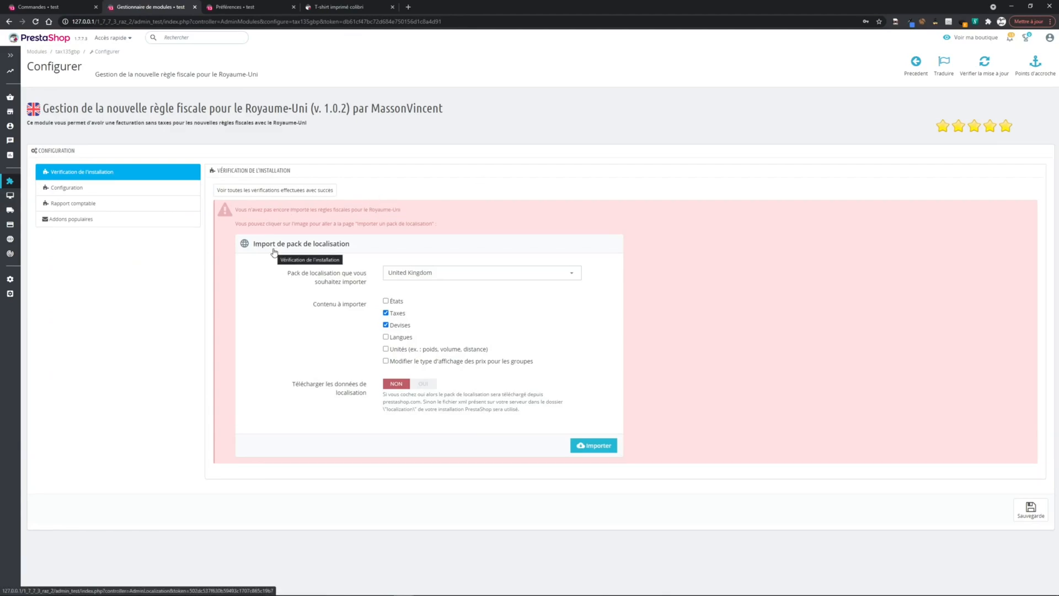
Import the United Kingdom localisation pack with only Taxes and Devises, setting the localisation data download to NON.
click(302, 249)
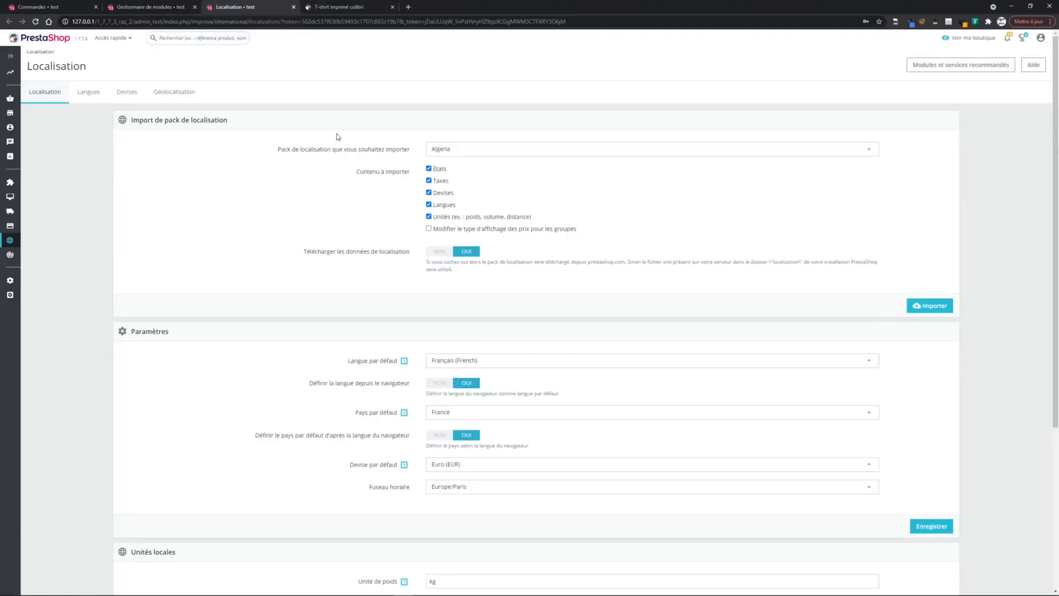
click(144, 6)
click(243, 6)
click(446, 149)
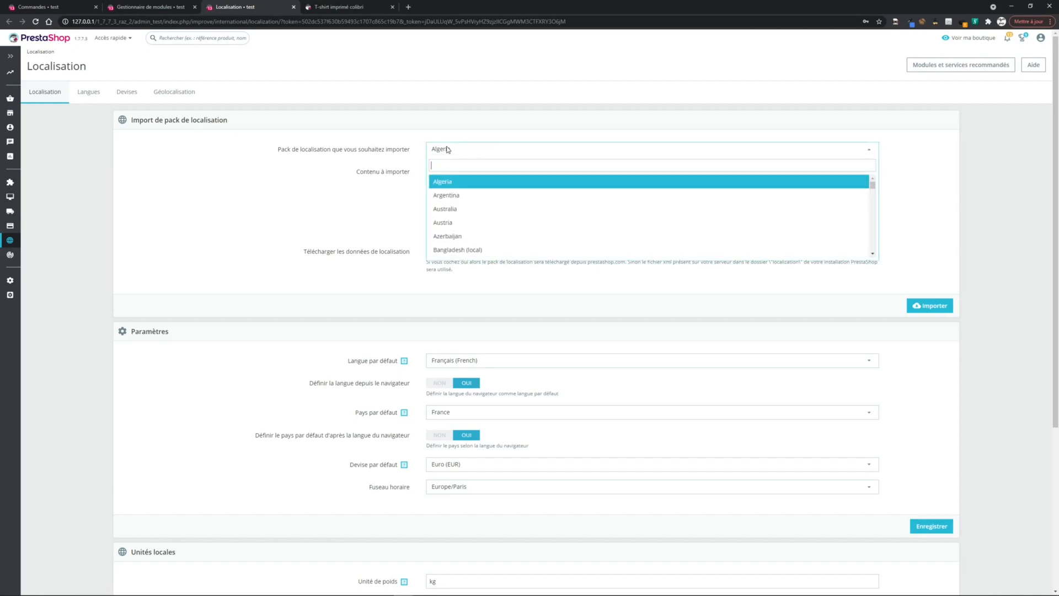
text(uni)
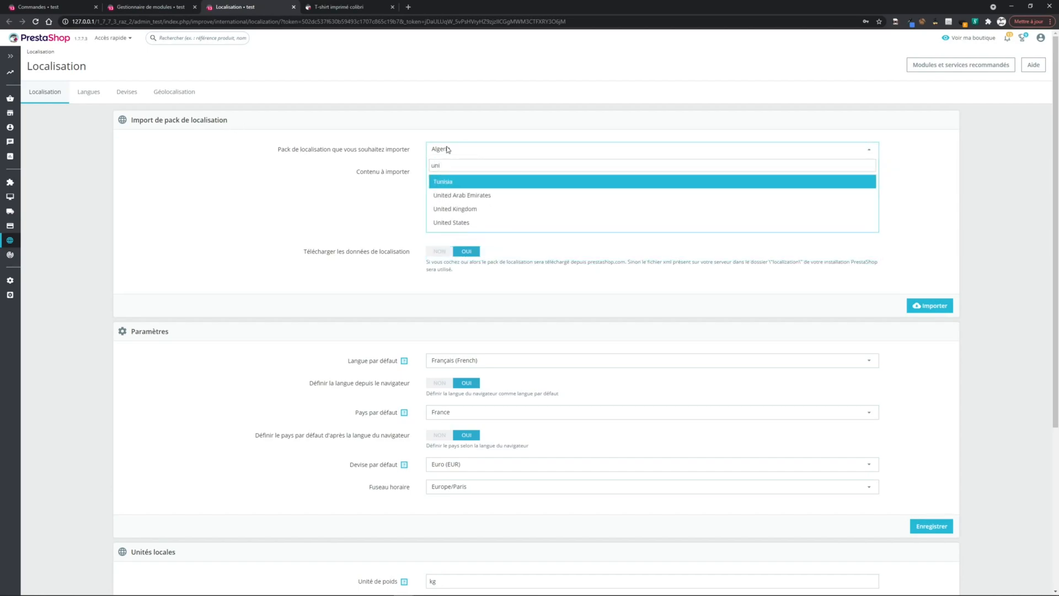
click(472, 209)
click(429, 169)
click(429, 204)
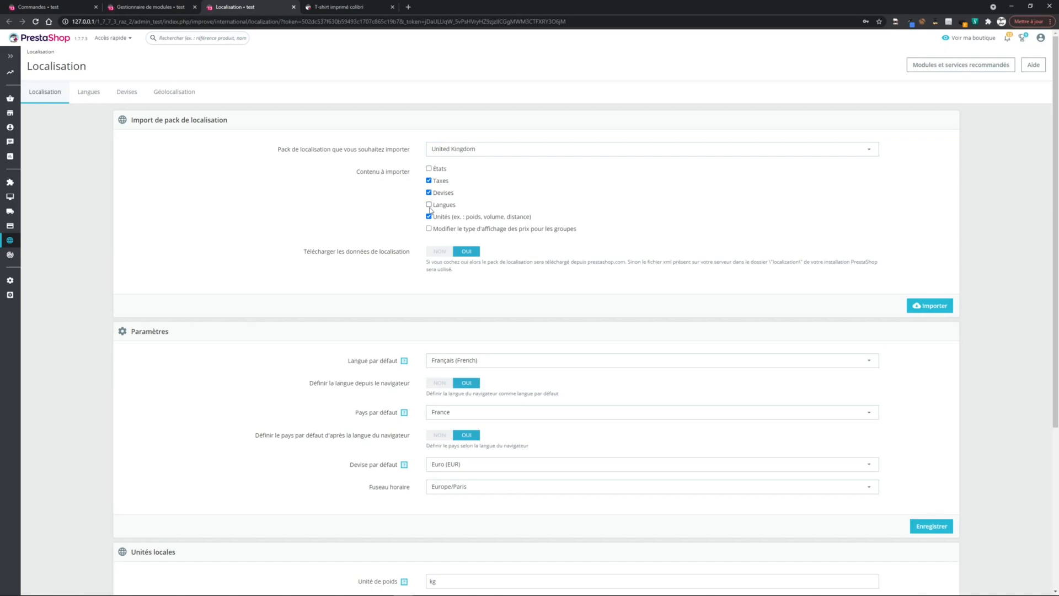
click(428, 217)
click(444, 251)
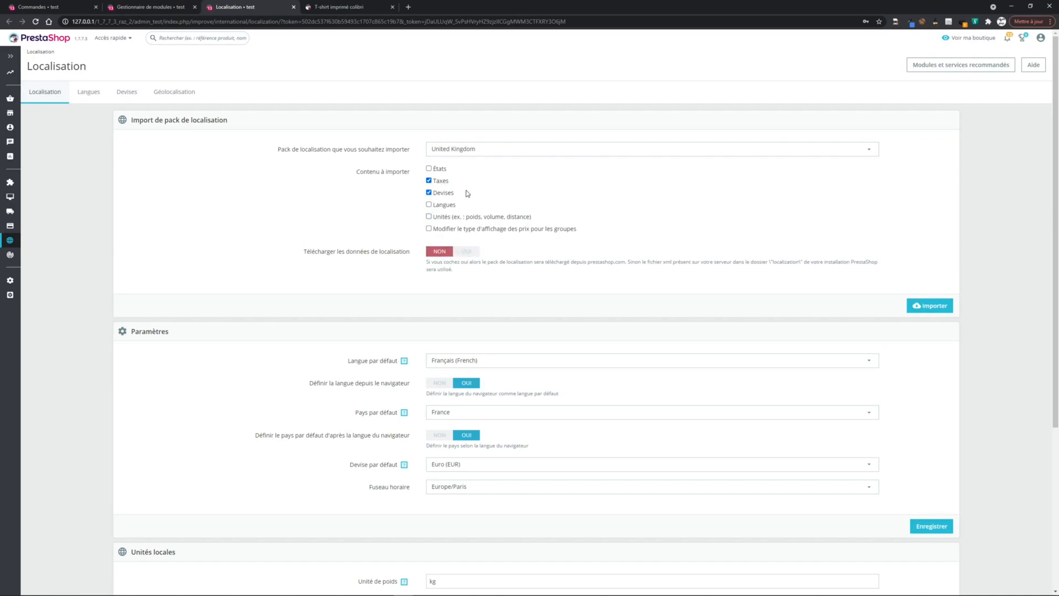
click(932, 311)
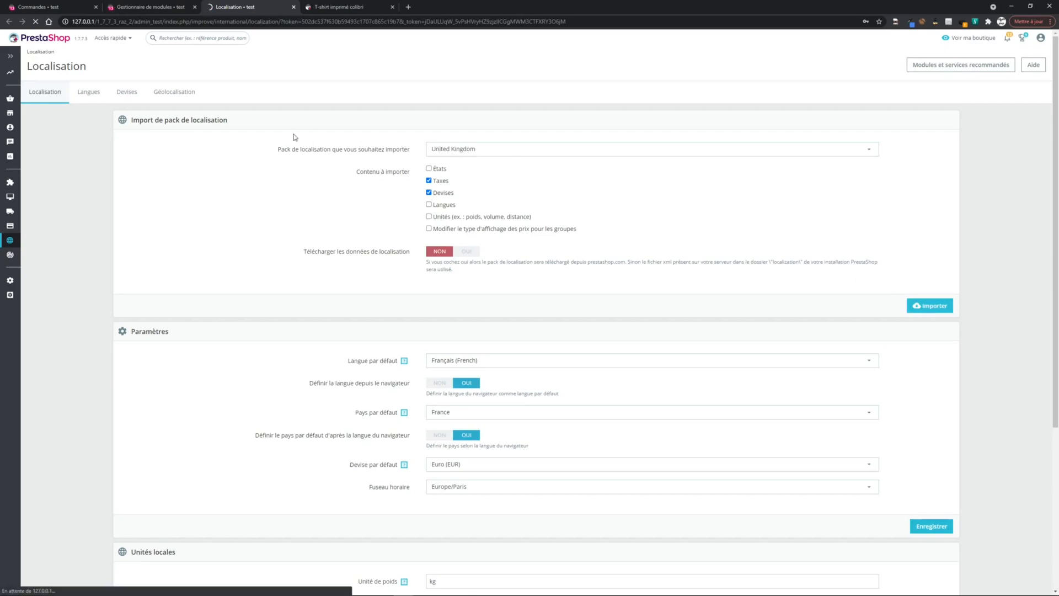
Reload the tax module's installation check and open its Configuration section, closing the Localisation page.
click(166, 6)
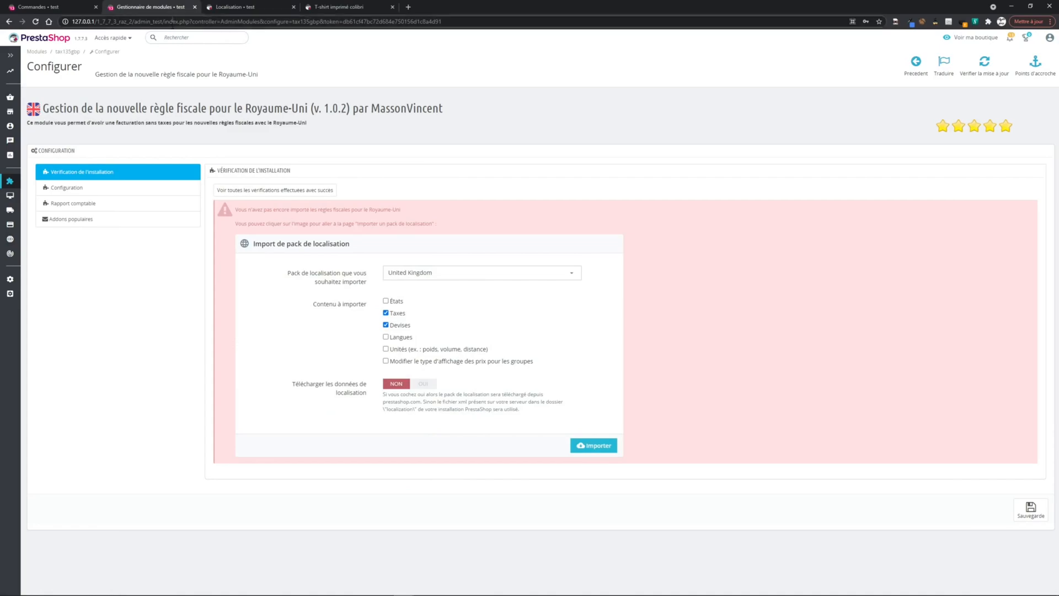
click(173, 21)
key(Return)
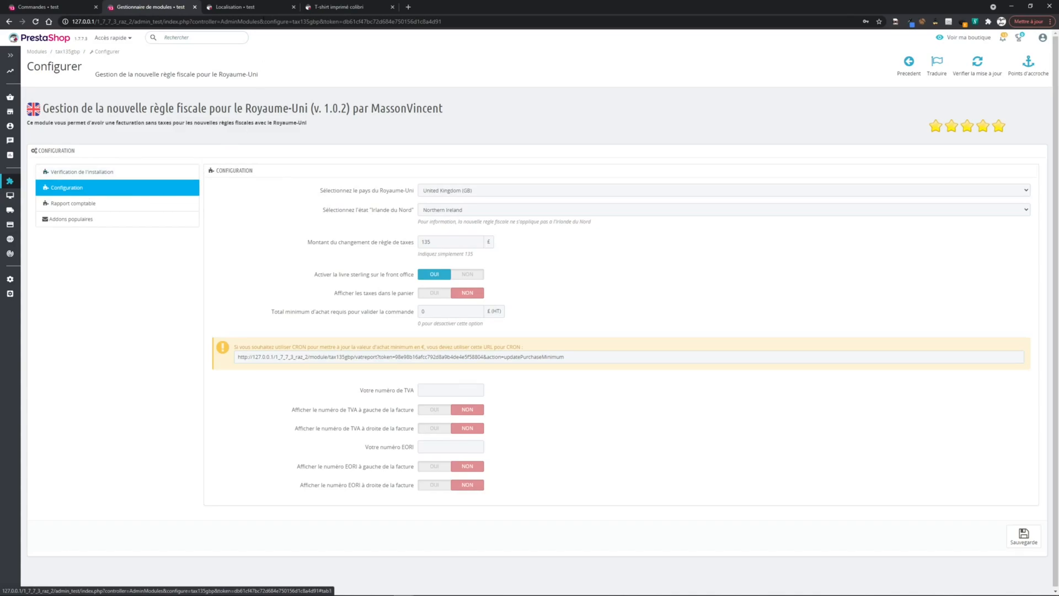
middle_click(244, 4)
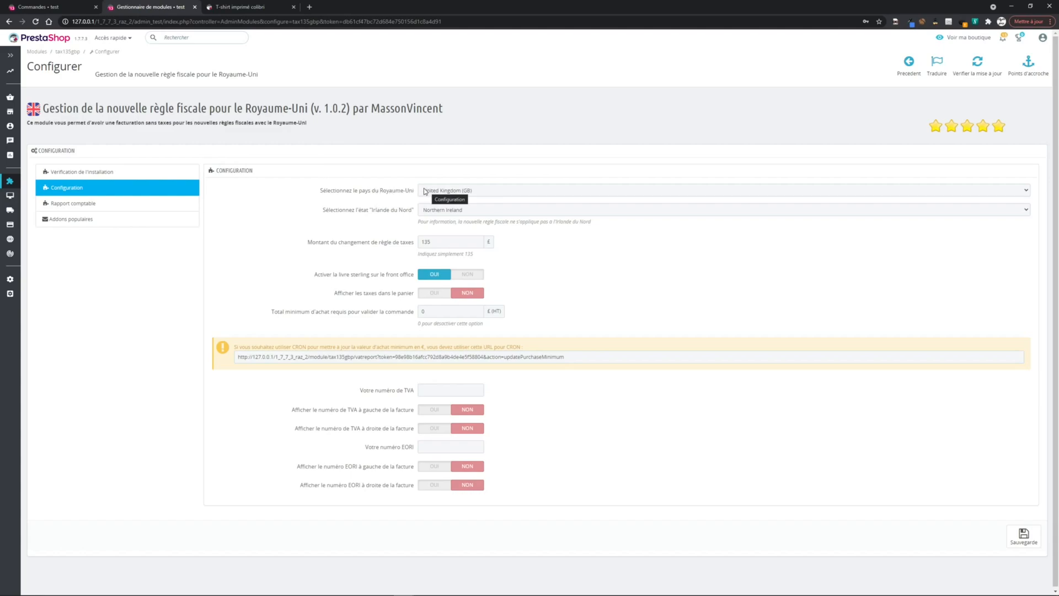
Select Northern Ireland as the "Irlande du Nord" state and save the module configuration.
click(458, 212)
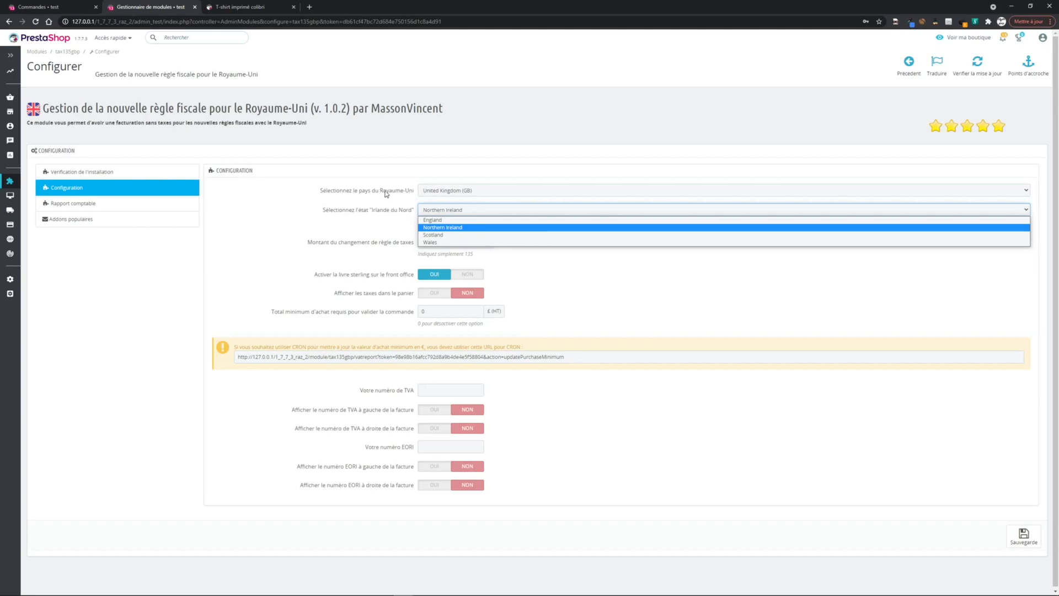
click(432, 228)
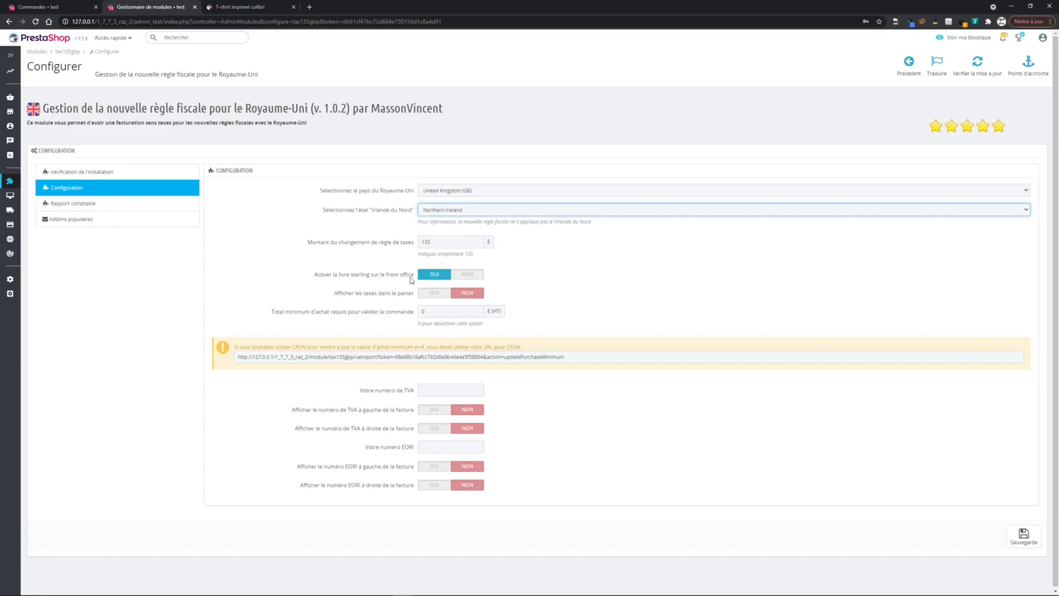
click(1021, 538)
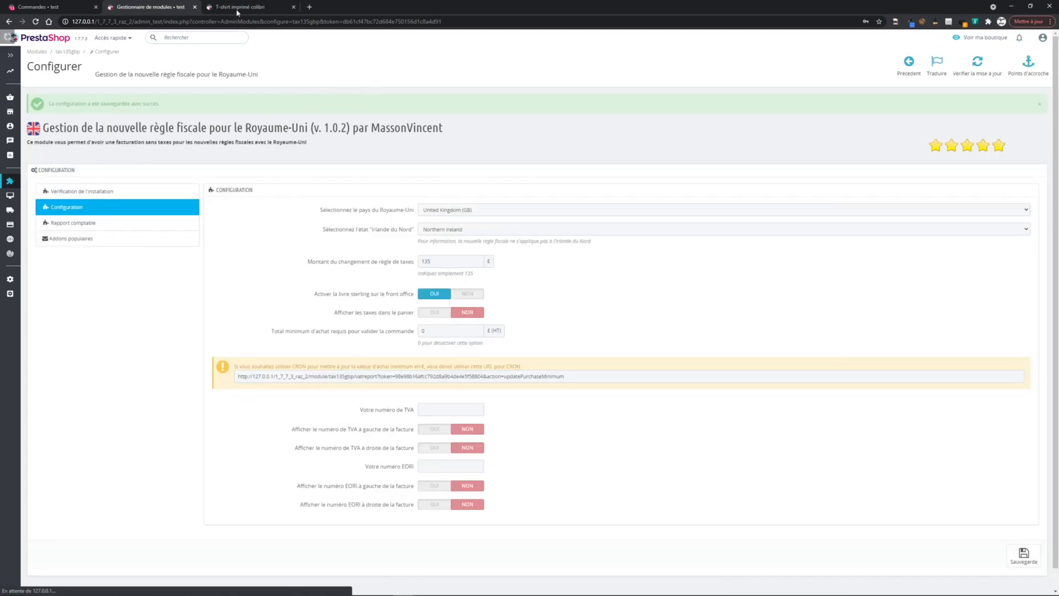
Switch the storefront currency to GBP £ on the T-shirt imprimé colibri product page.
click(237, 11)
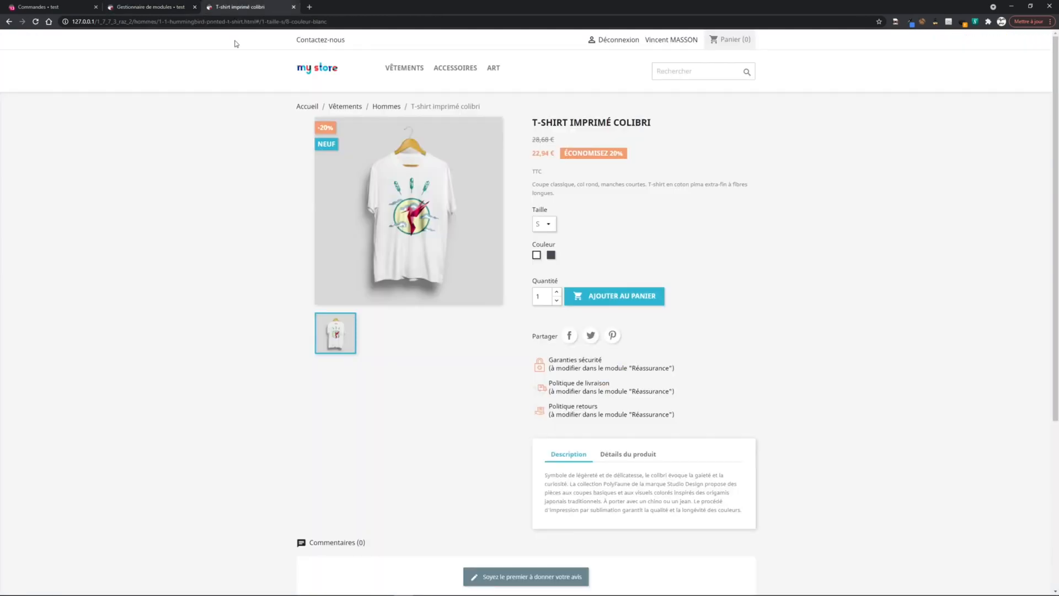
click(556, 40)
click(536, 67)
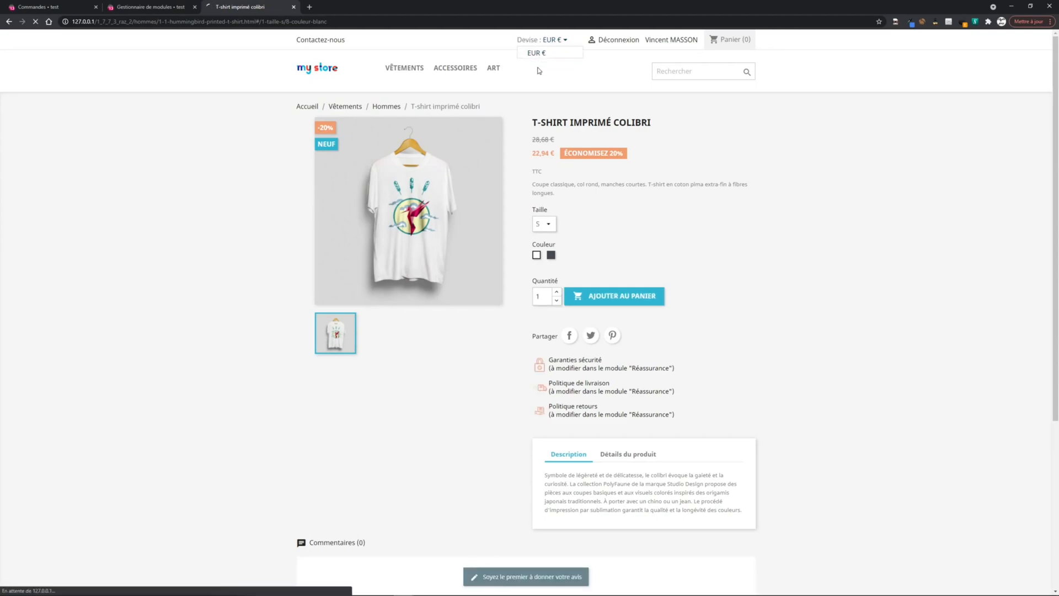
Enable tax display in the cart in the module configuration and review the minimum purchase total and CRON URL settings.
click(155, 7)
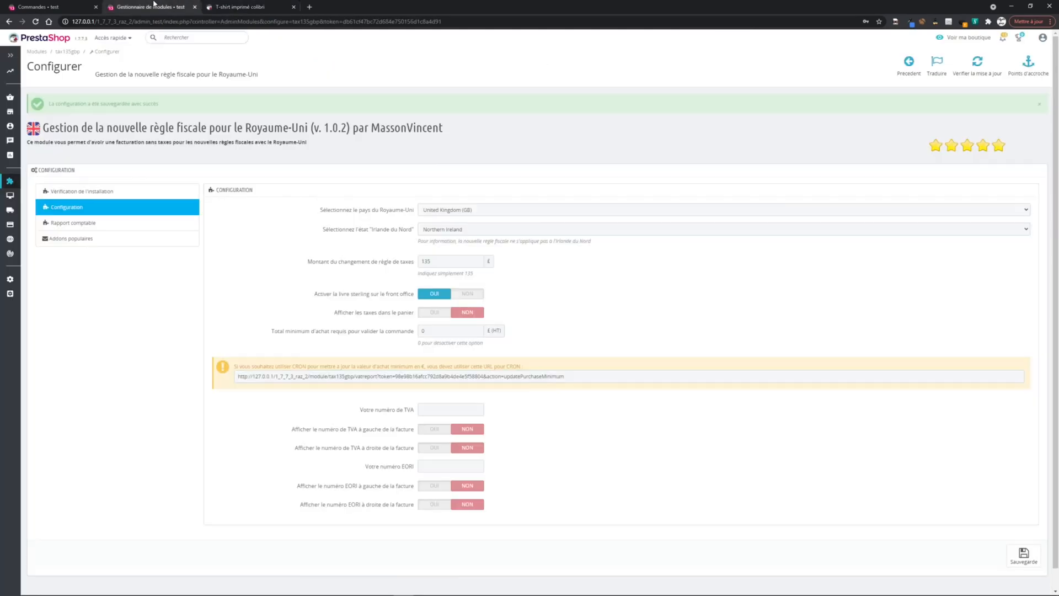
click(434, 312)
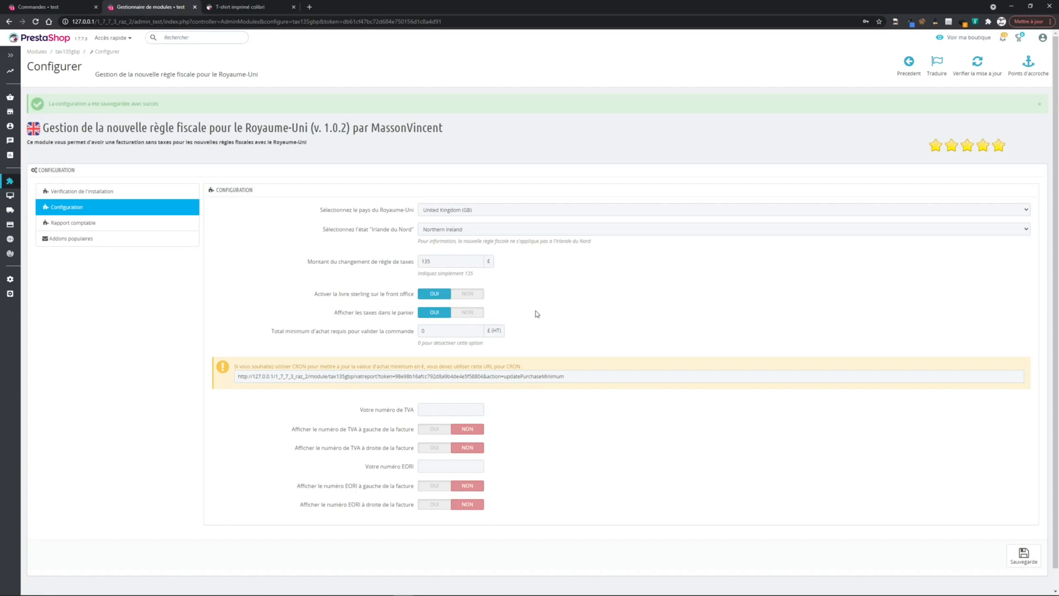
drag(272, 333, 415, 335)
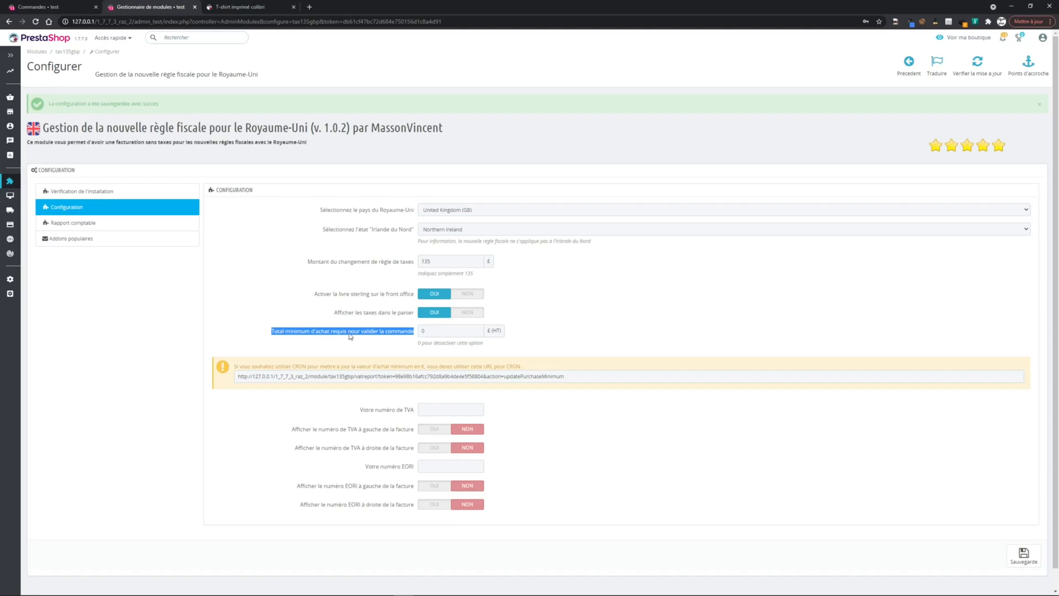
click(588, 333)
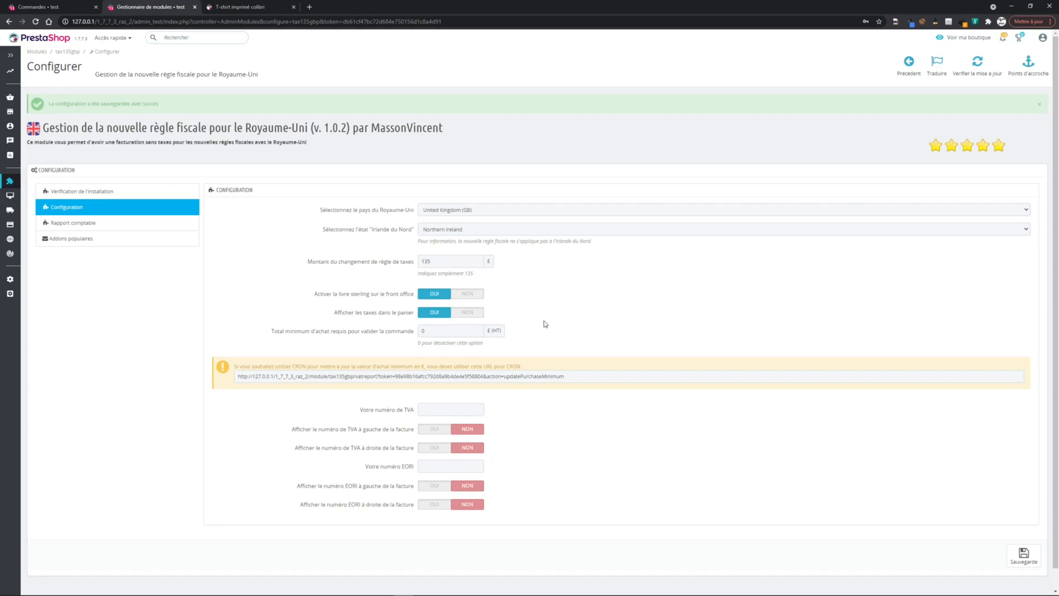
double_click(489, 329)
click(542, 332)
drag(568, 376, 266, 378)
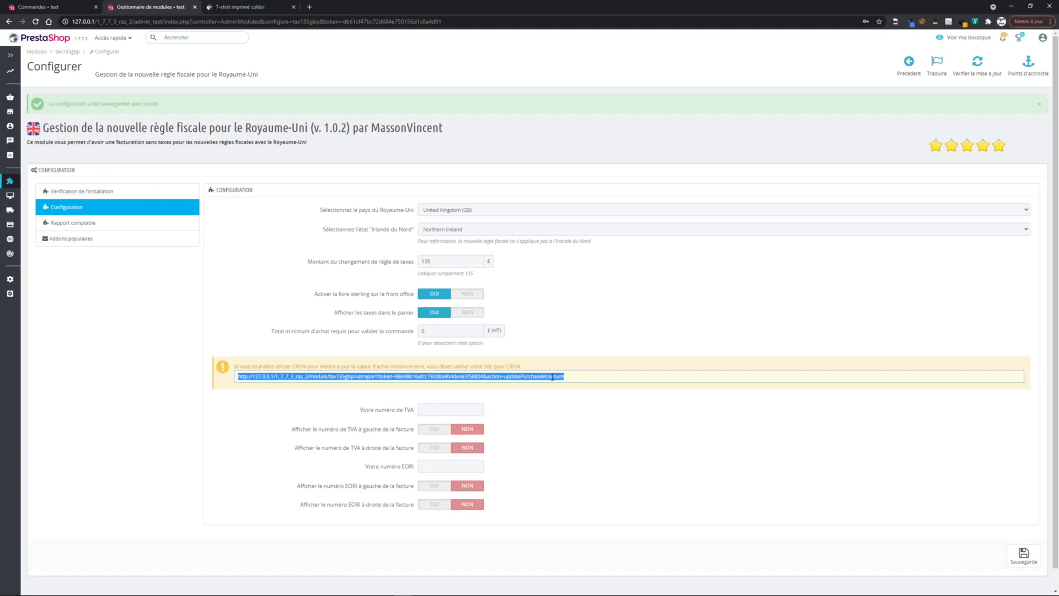
click(620, 329)
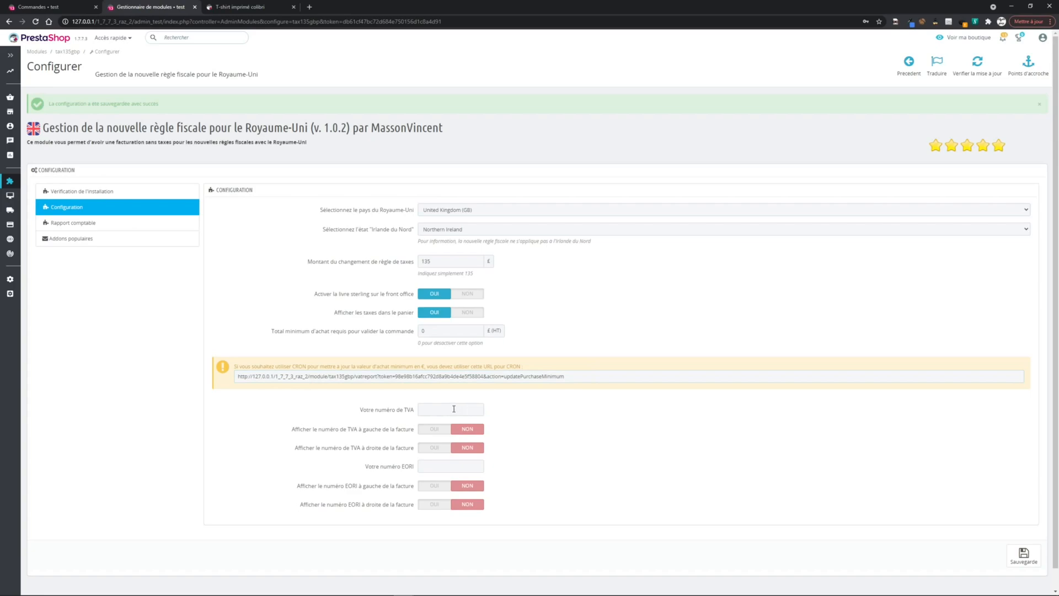
Enter the company's VAT number and enable its display on the left of the invoice.
click(454, 408)
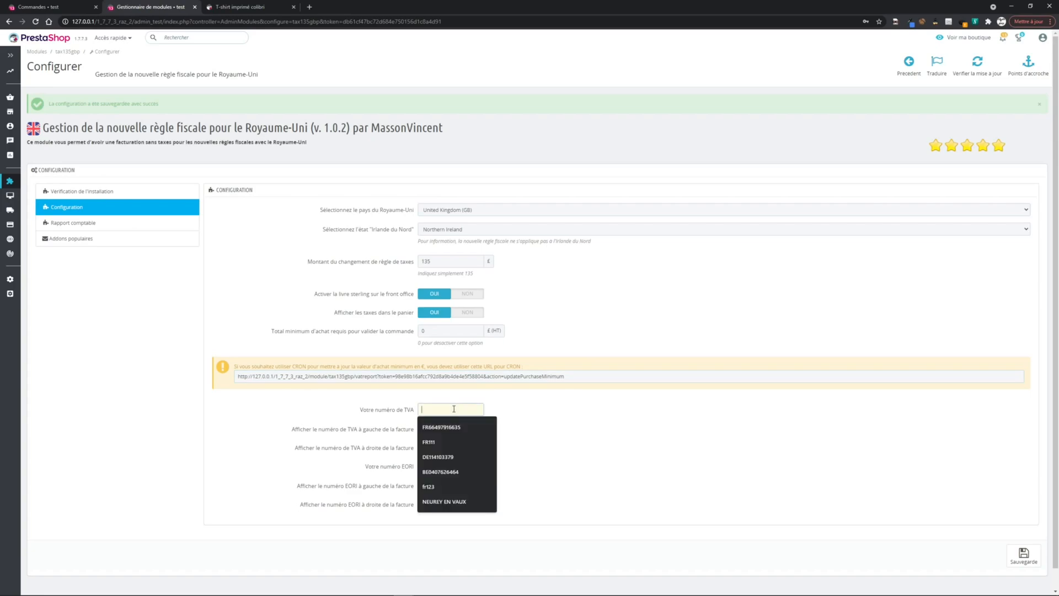
click(441, 427)
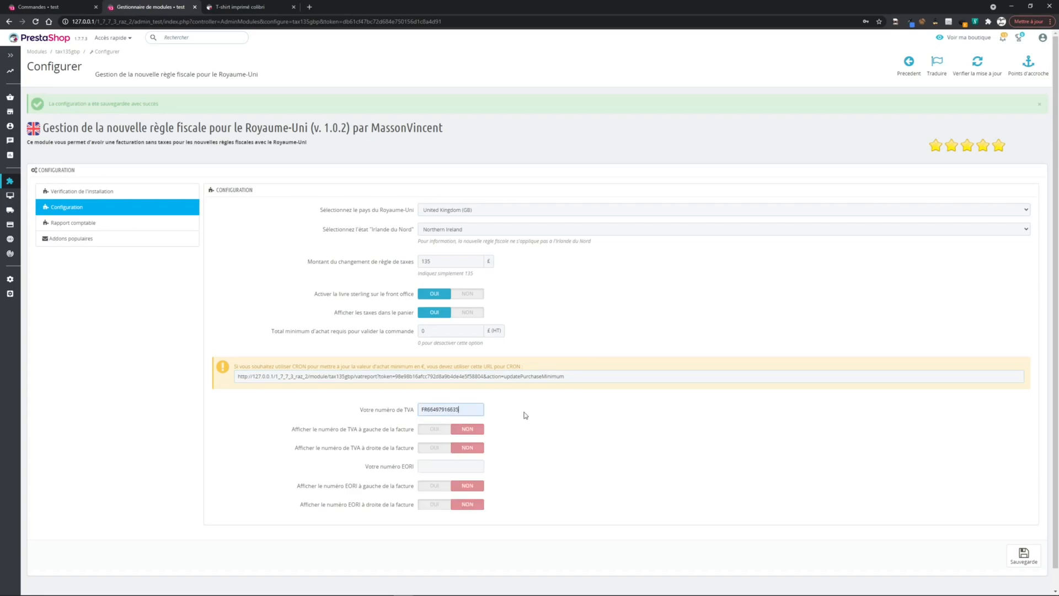
click(433, 429)
Set the EORI number to "EORI", enable its display on the left of the invoice and save the configuration.
click(441, 465)
text(EORI)
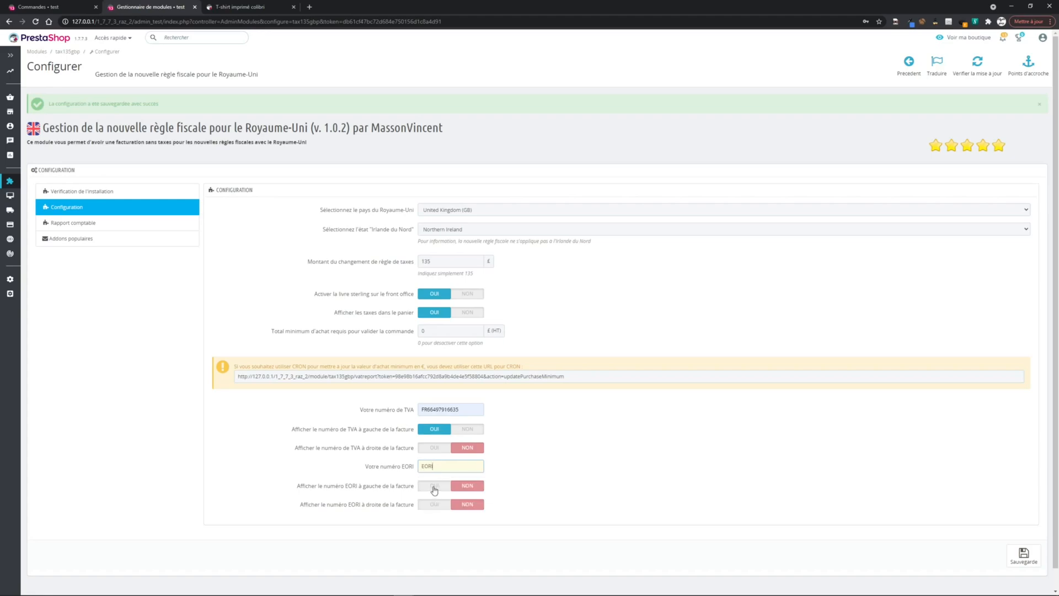
click(434, 485)
click(1022, 554)
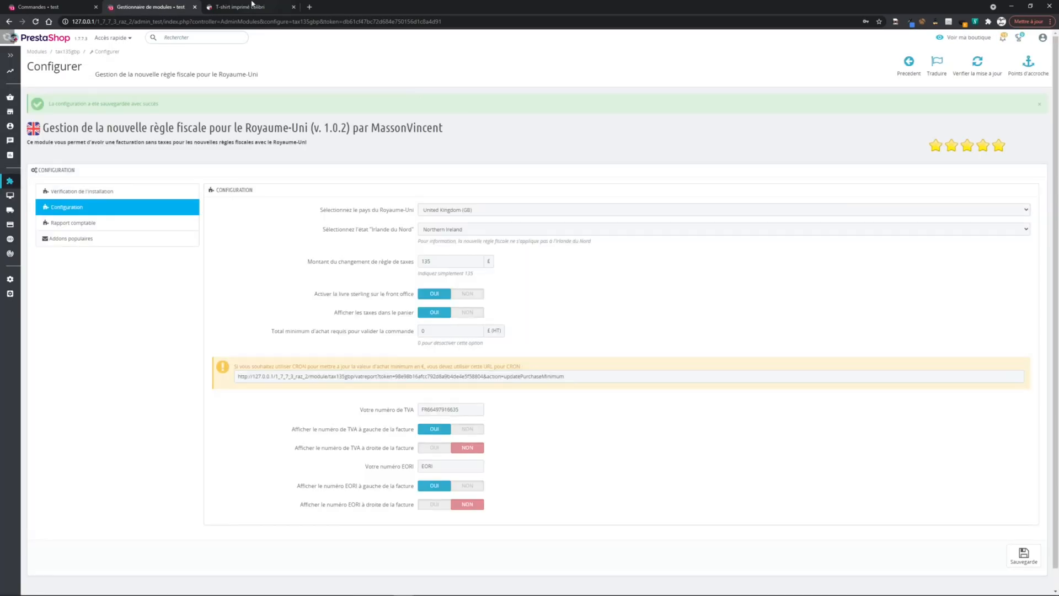
Add one white size S T-shirt imprimé colibri to the cart in the storefront.
click(250, 5)
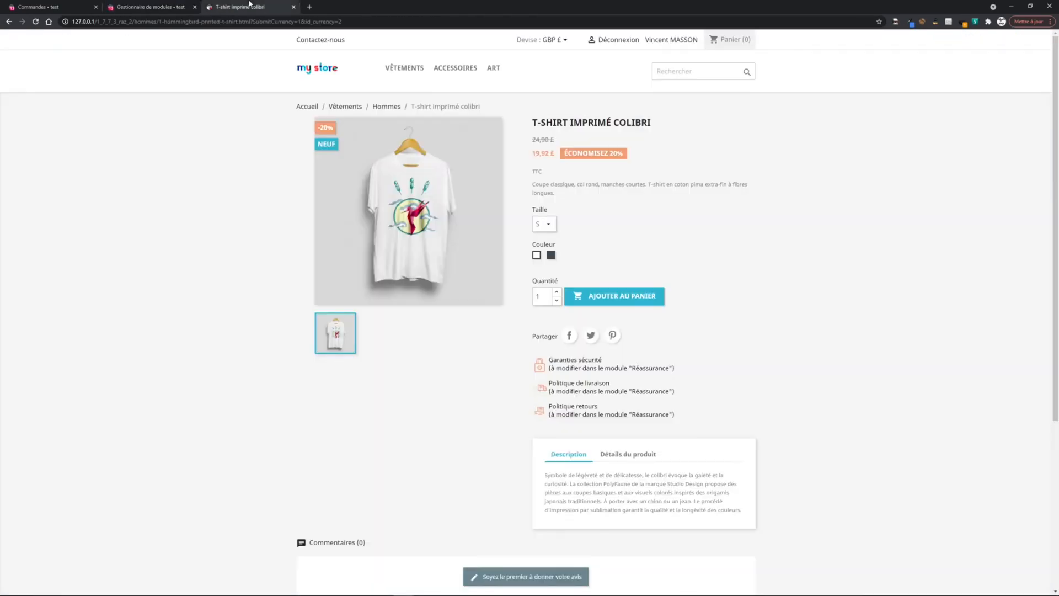
click(600, 298)
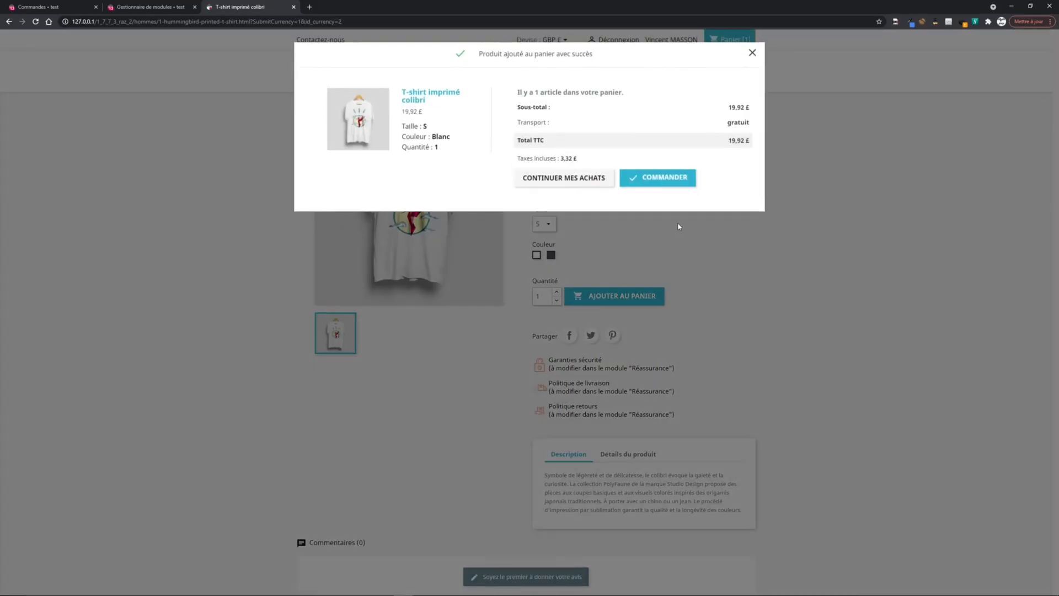
Proceed to the cart and examine the taxes included for the single T-shirt.
click(672, 179)
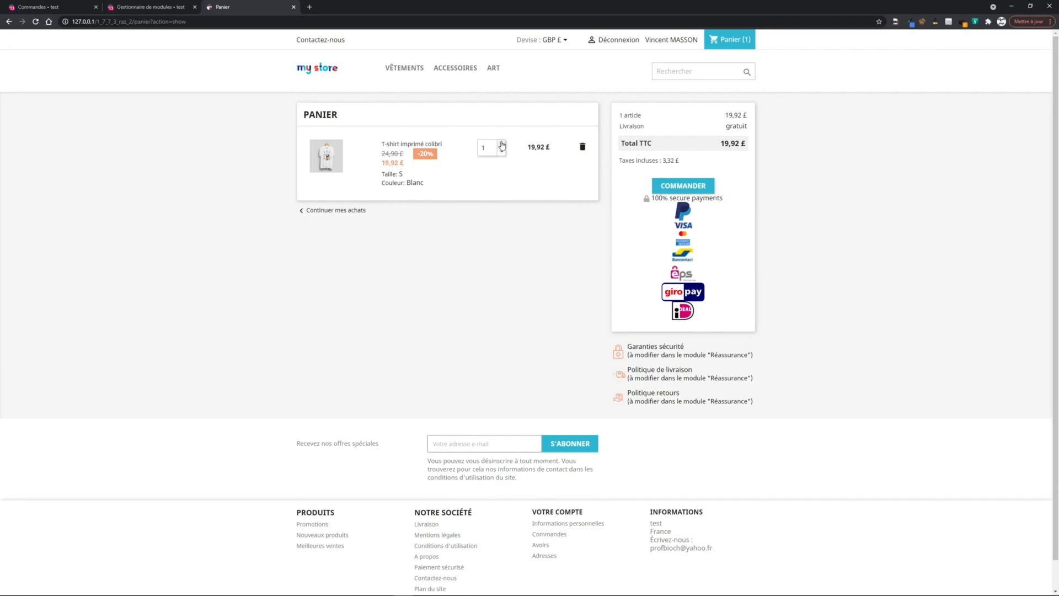
drag(643, 160, 679, 161)
Update the customer's saved address to country United Kingdom and state England, and save it.
middle_click(676, 40)
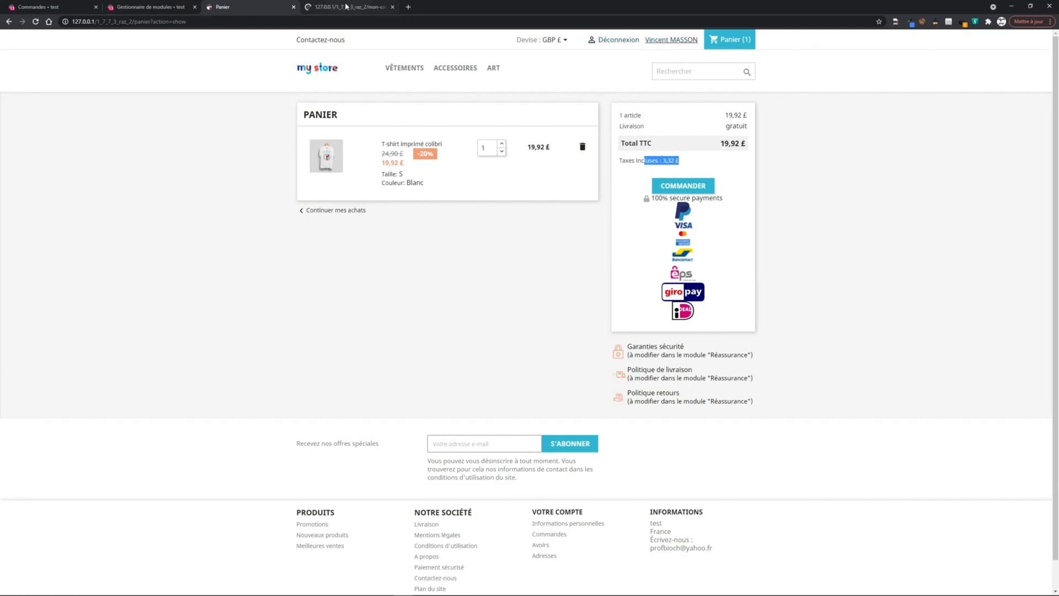
click(358, 6)
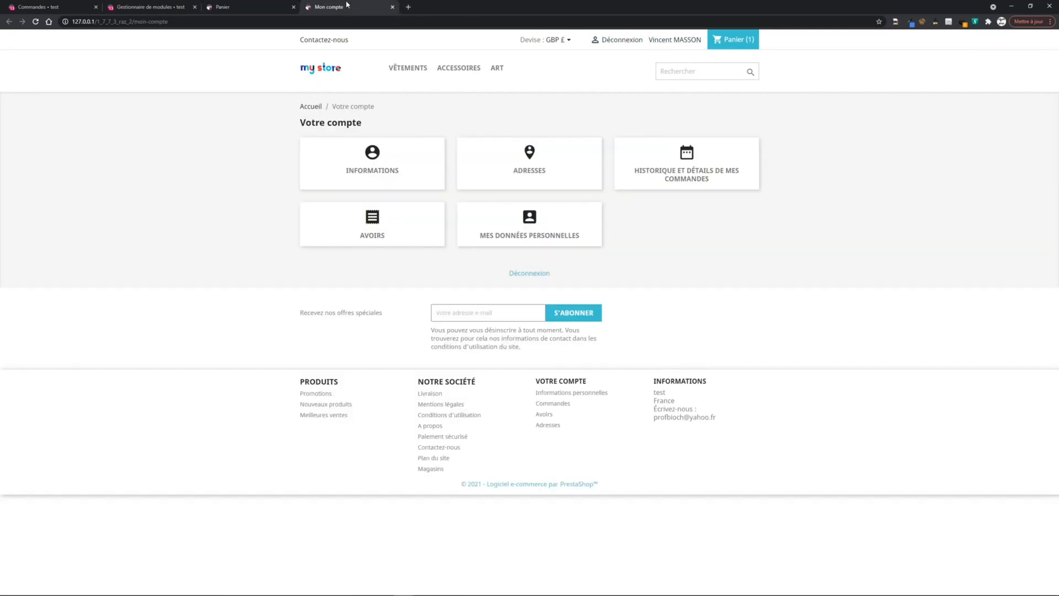
click(541, 173)
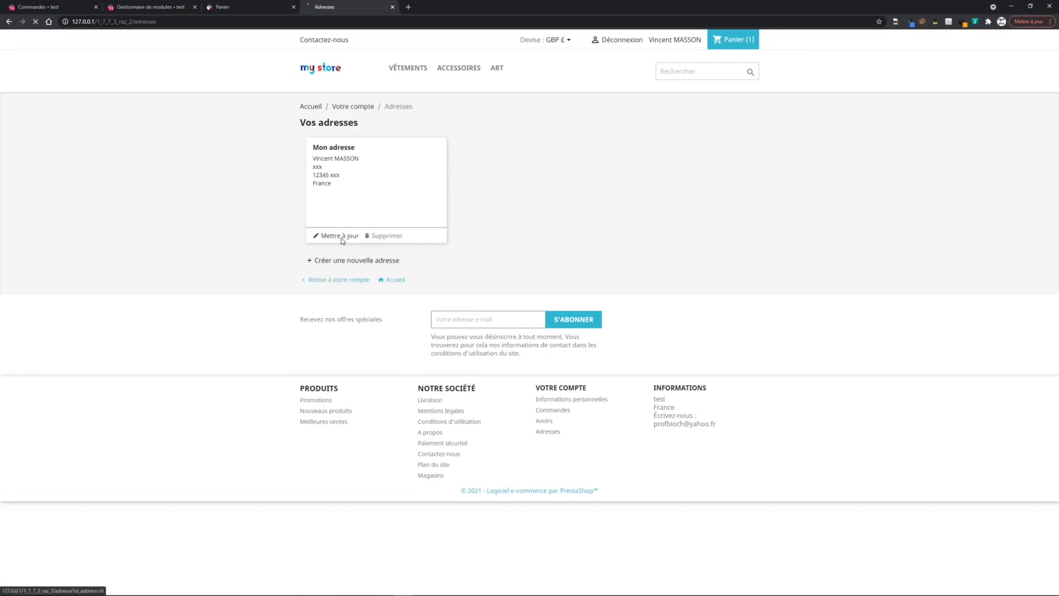
click(339, 240)
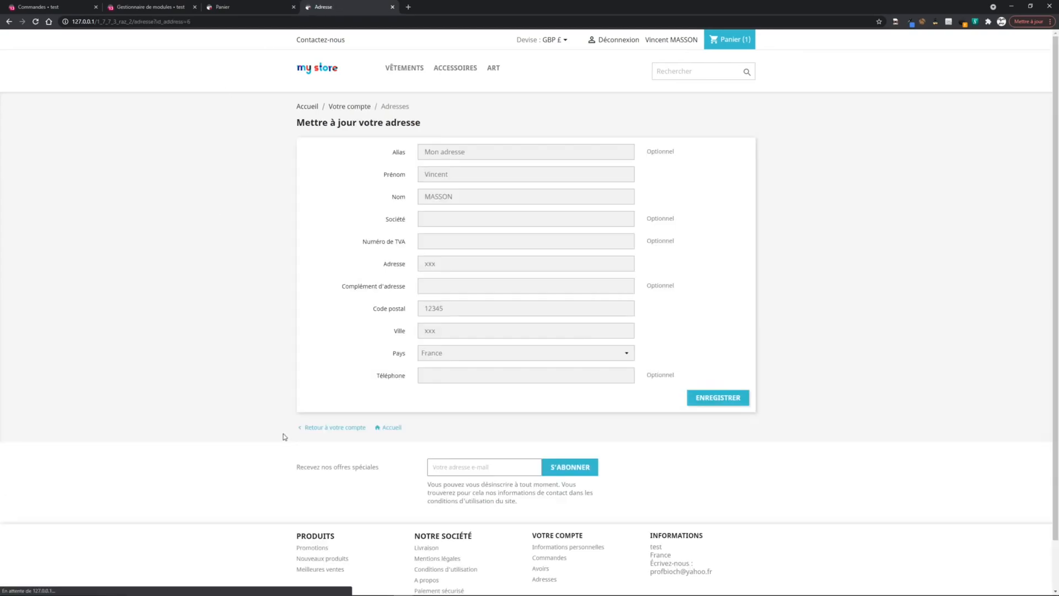
click(451, 351)
click(451, 381)
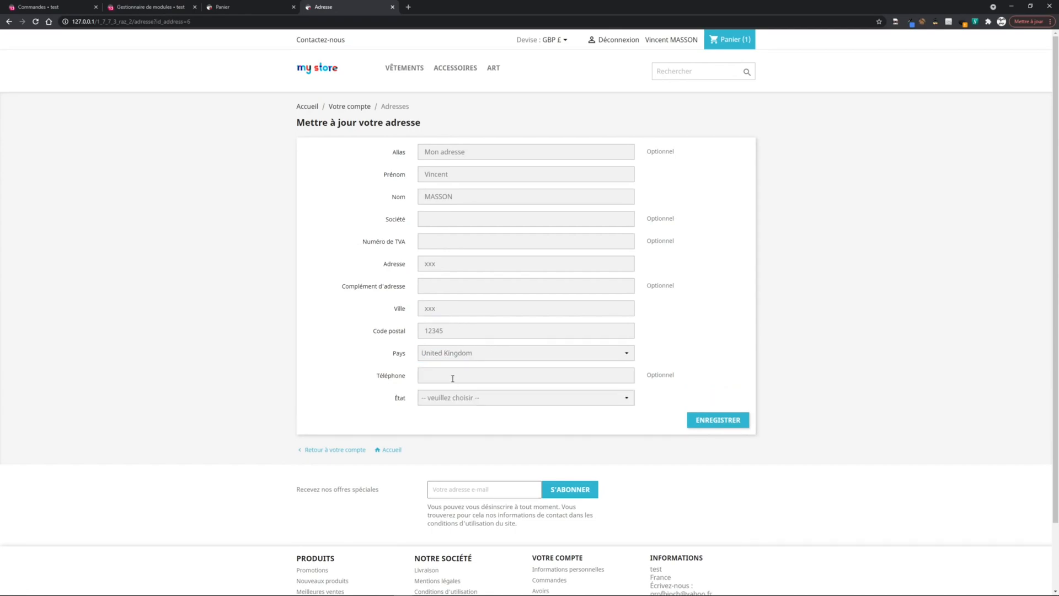
click(469, 397)
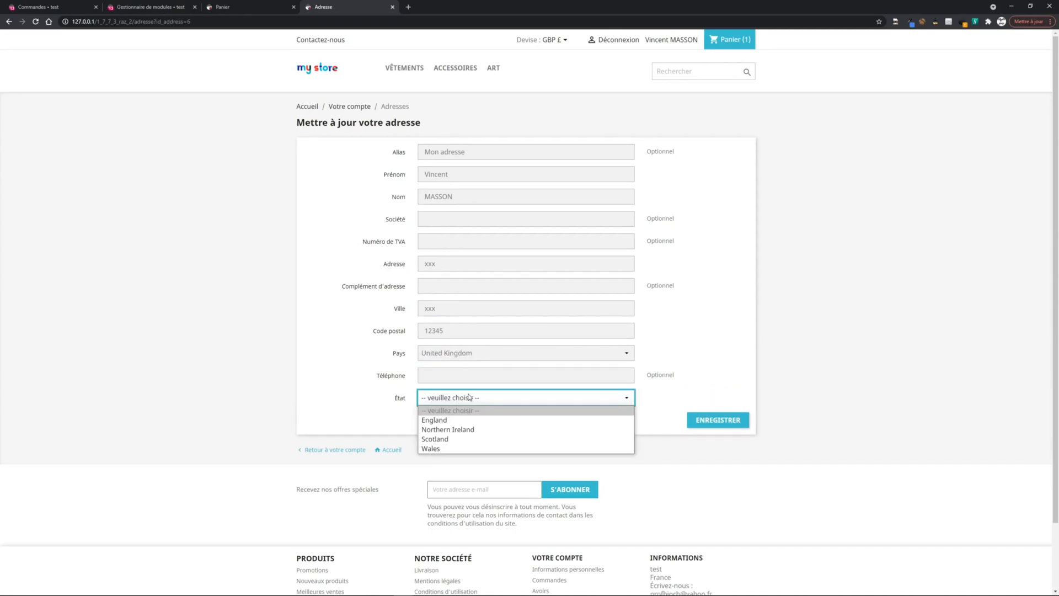
click(444, 420)
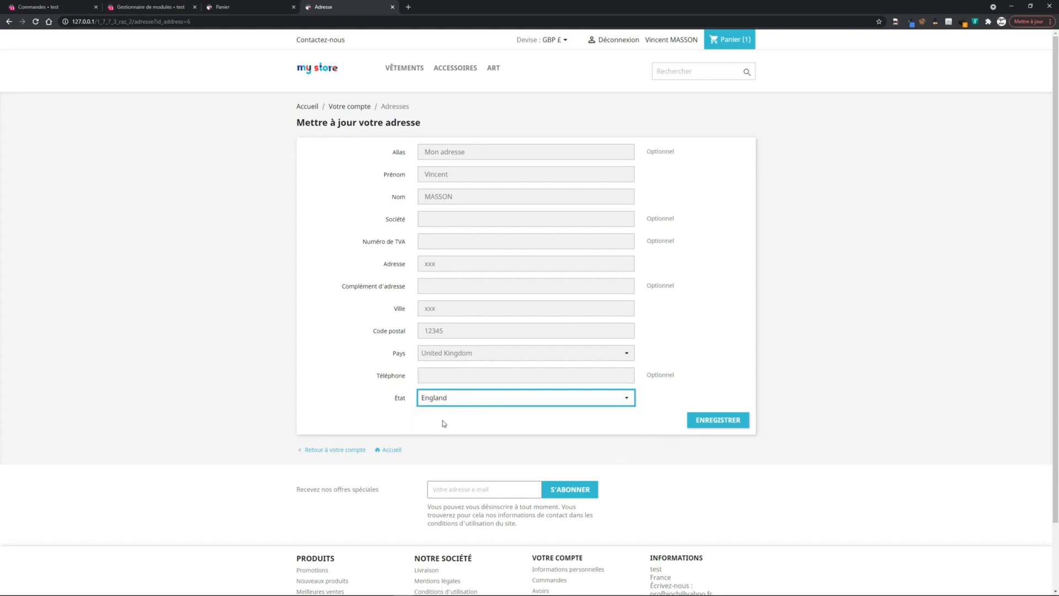
click(733, 428)
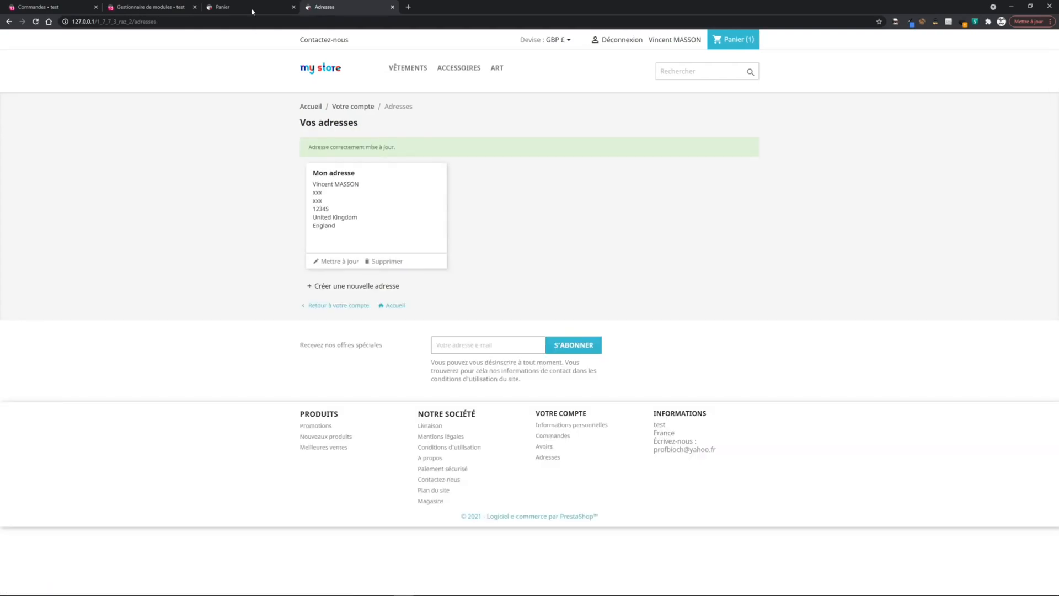
Raise the T-shirt quantity in the cart to 8, then to 9, checking the total and taxes at each quantity.
click(249, 8)
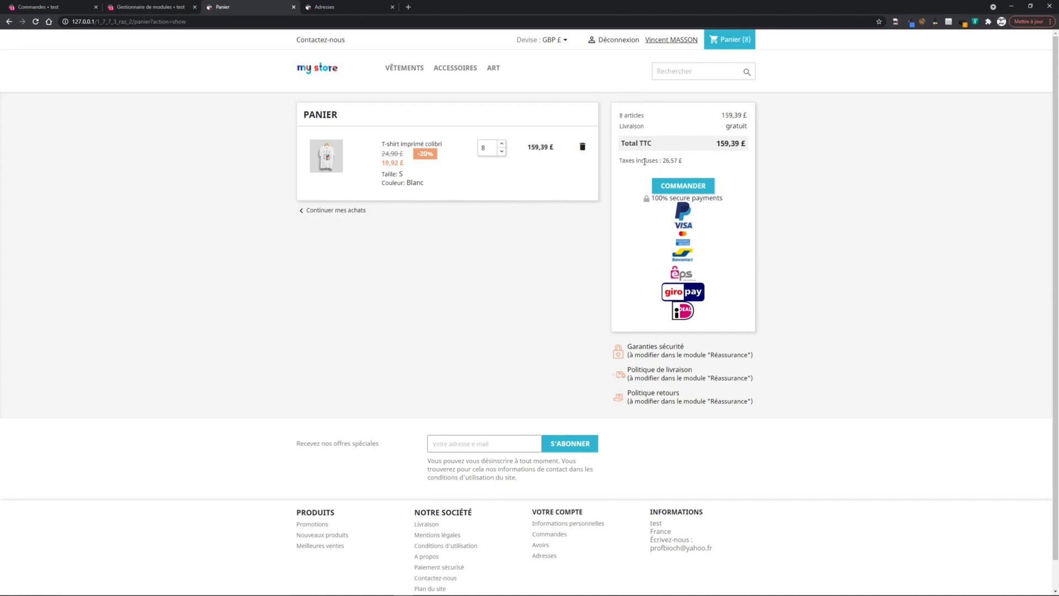
drag(685, 163, 614, 163)
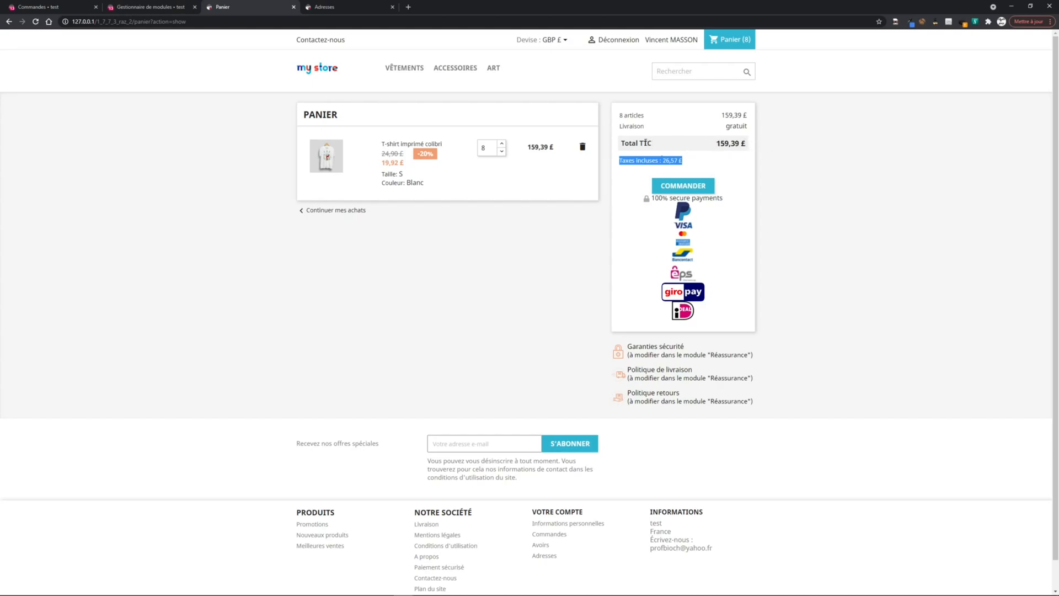
click(502, 144)
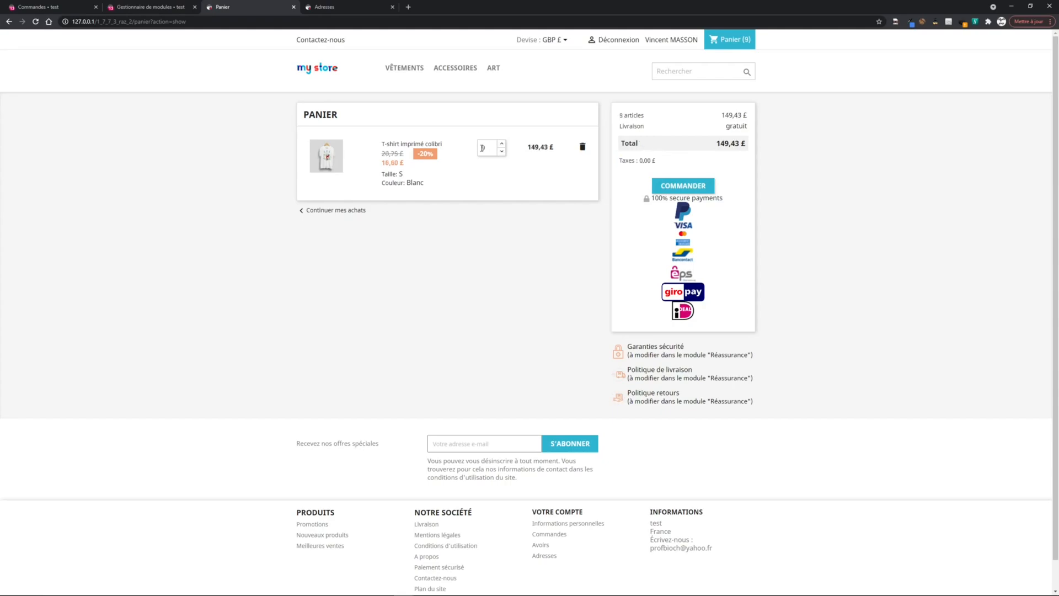
drag(715, 143, 729, 144)
drag(653, 159, 610, 162)
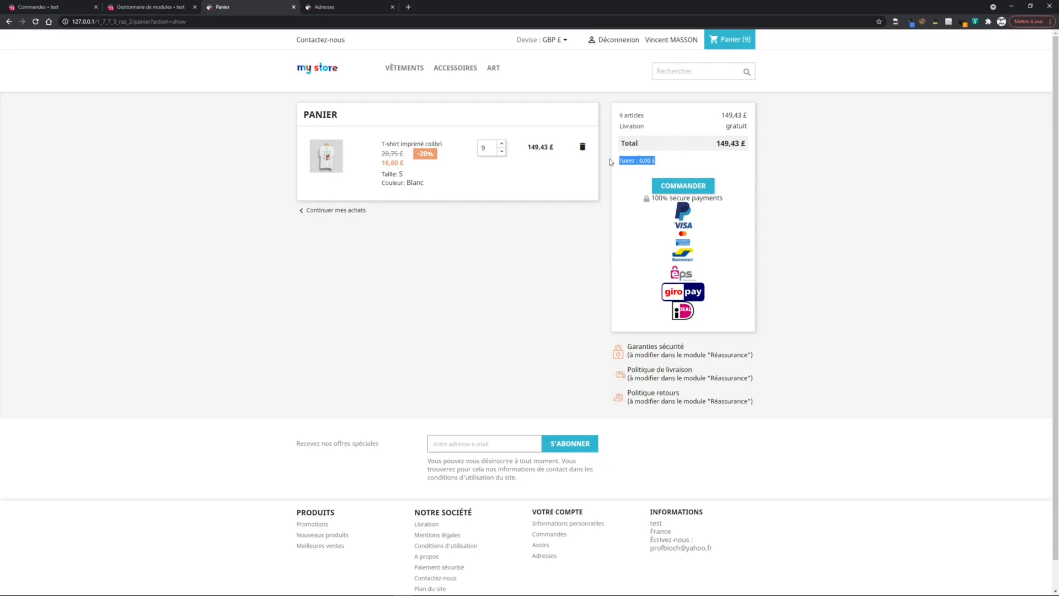
Order the 9 T-shirts using the saved England address, My carrier delivery and cheque payment, accepting the terms of sale.
click(684, 186)
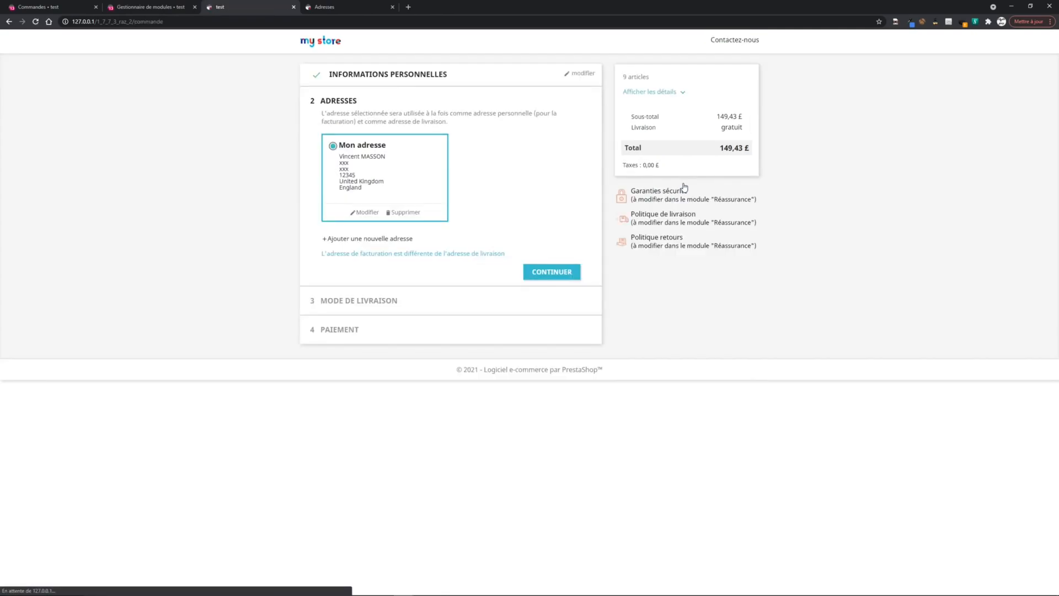
click(543, 271)
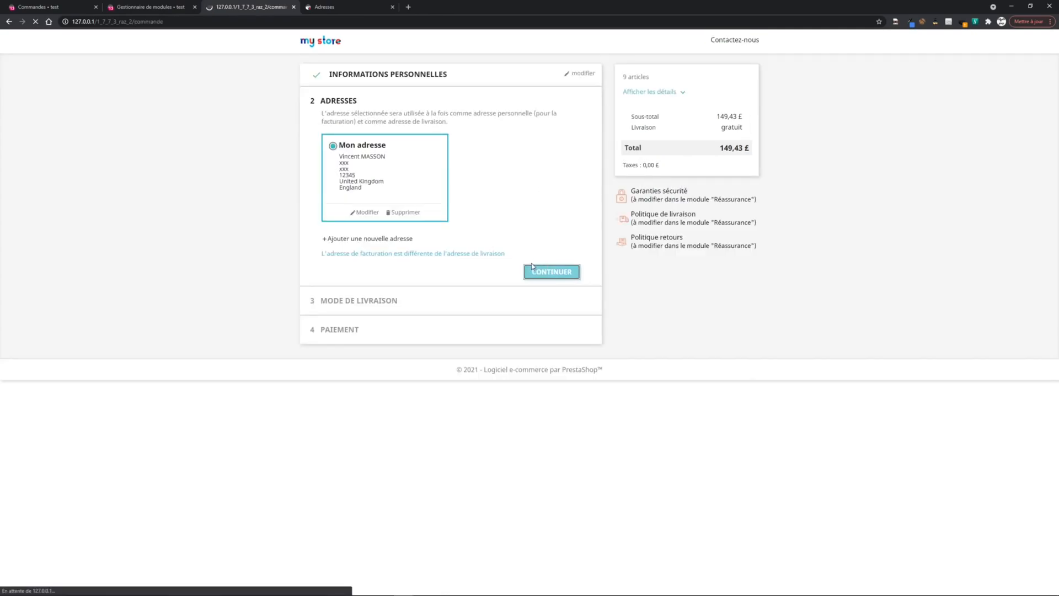
drag(529, 187, 562, 189)
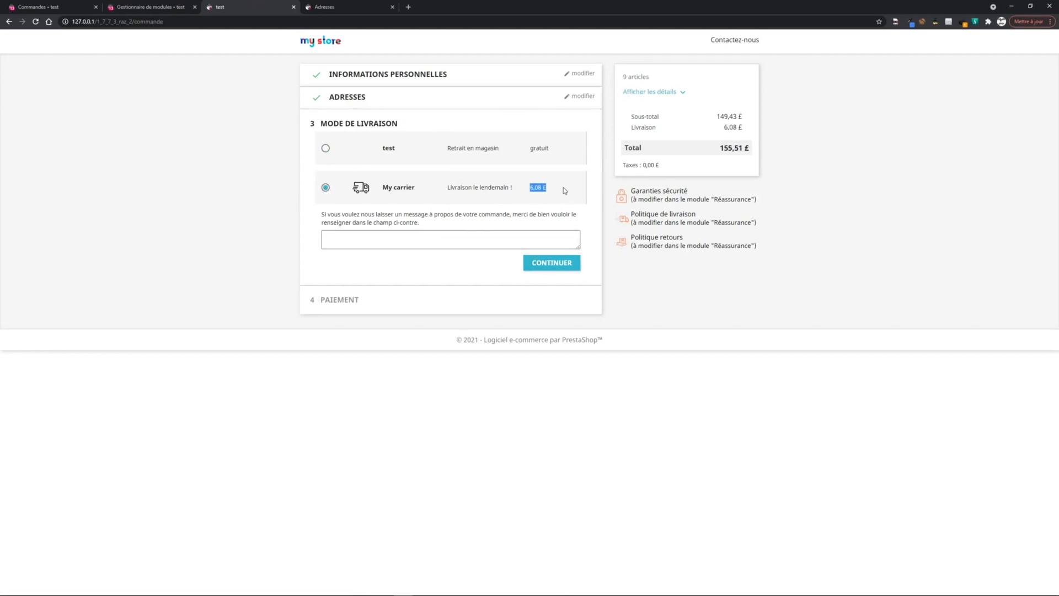
click(544, 262)
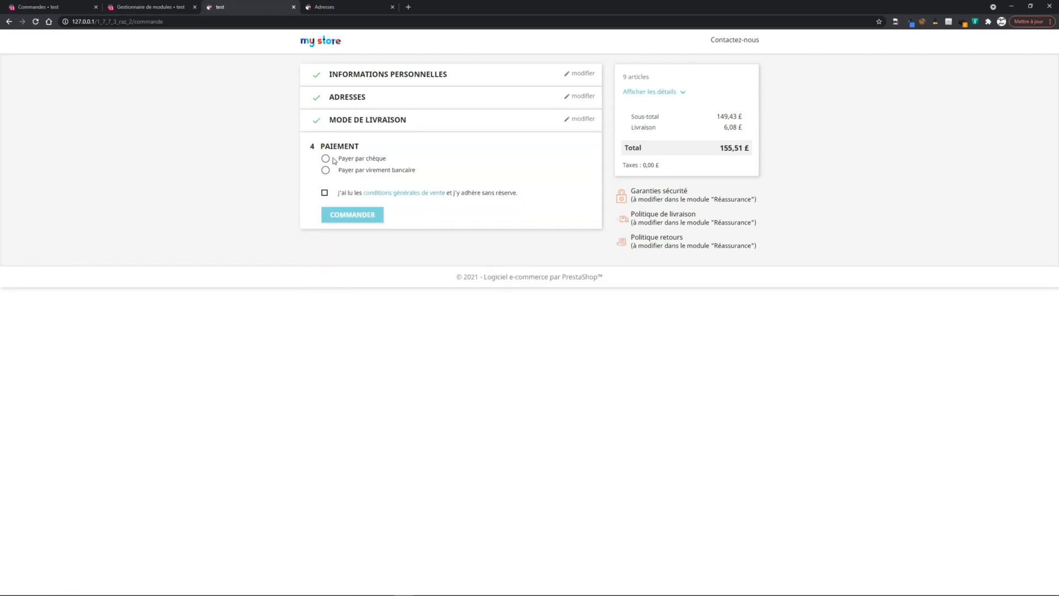
click(326, 158)
click(325, 282)
click(342, 304)
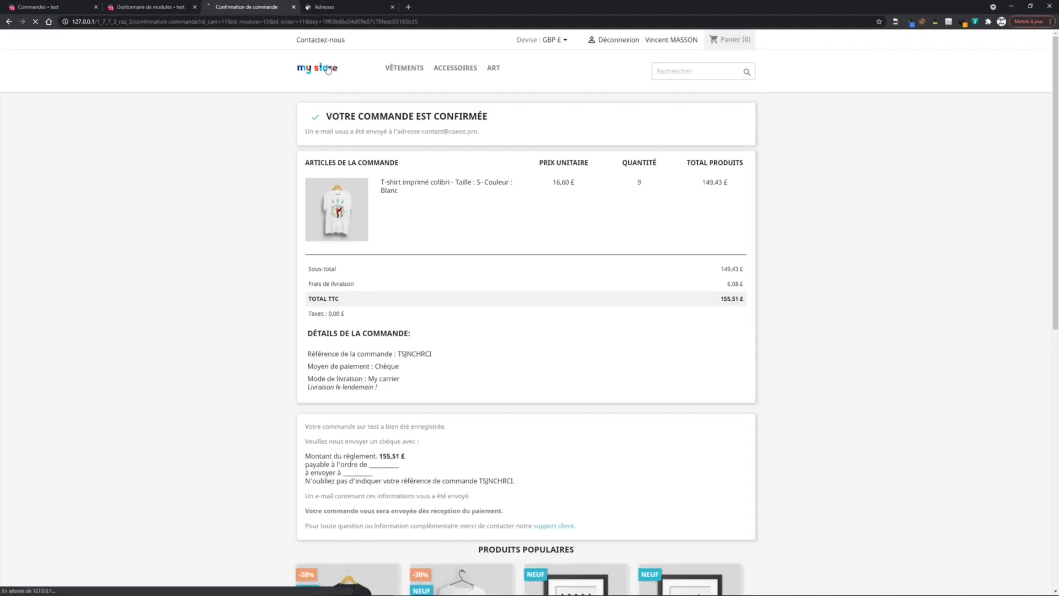
Add 8 white size S T-shirt imprimé colibri to a new cart and raise the quantity to 9 in the cart.
click(326, 68)
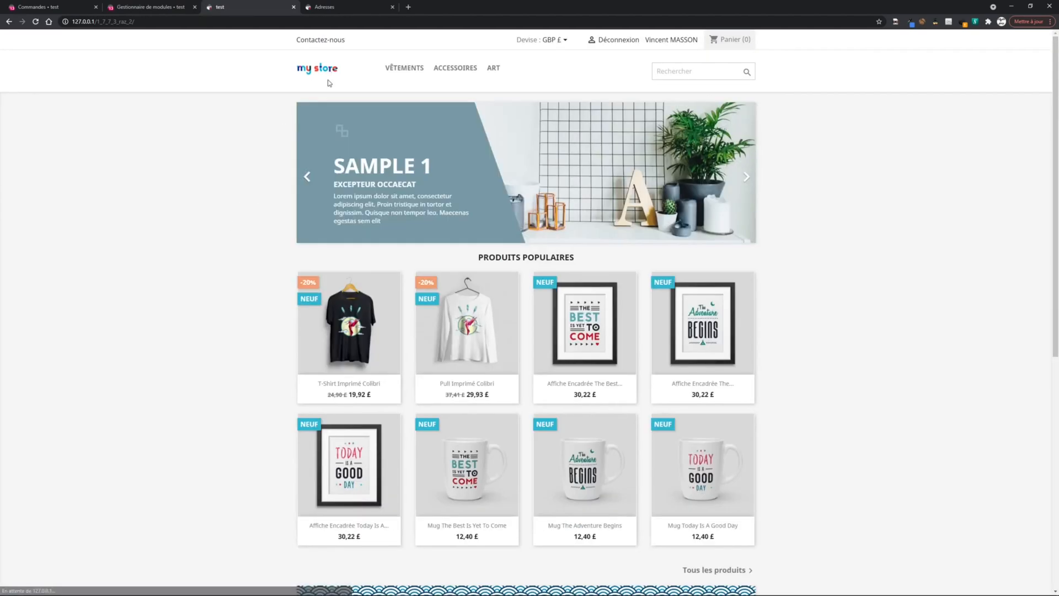
click(367, 298)
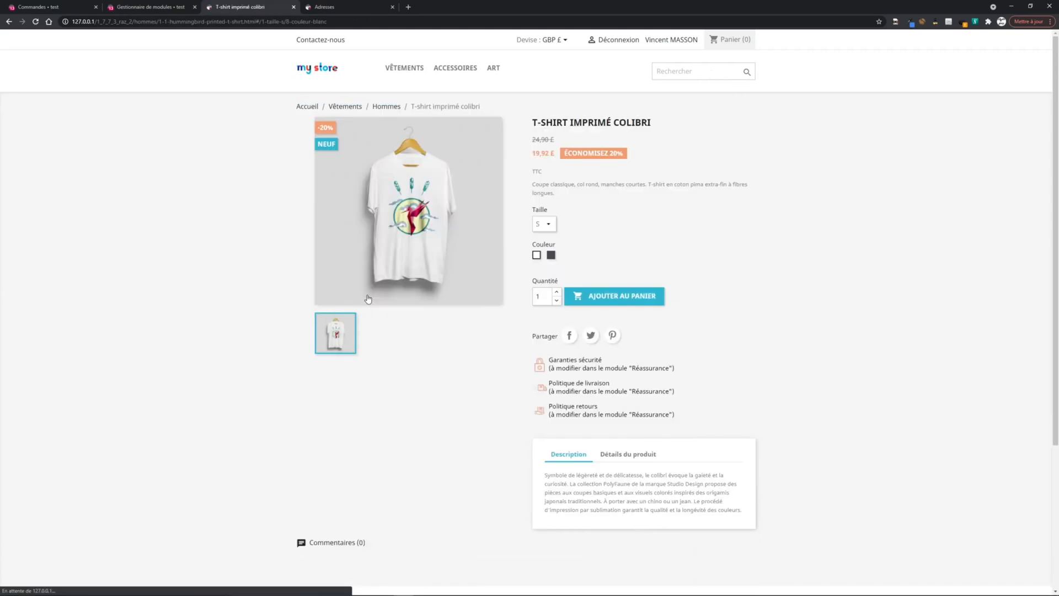
click(545, 294)
text(1)
click(602, 298)
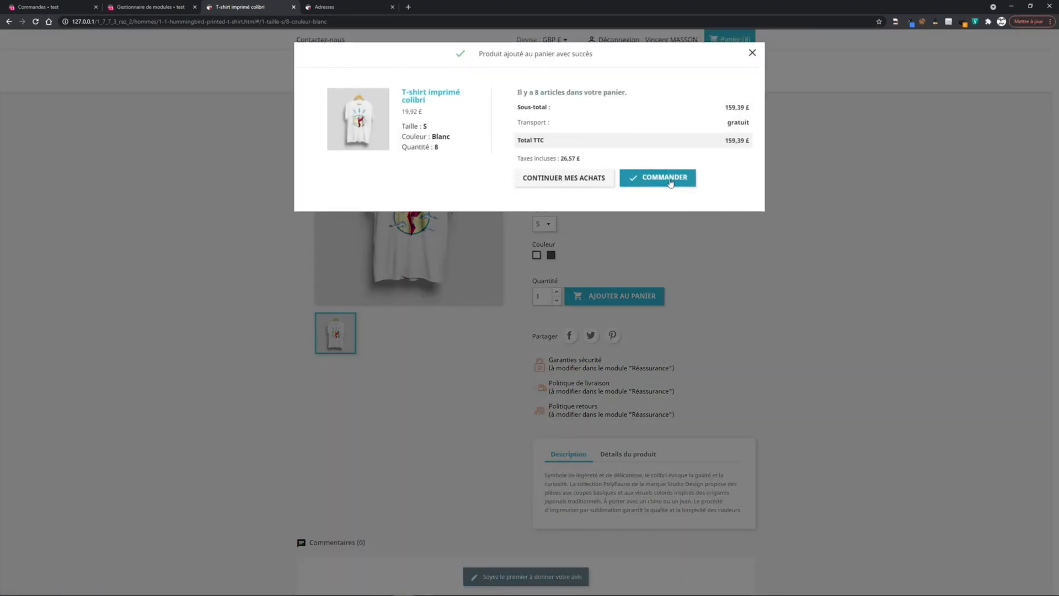
click(666, 179)
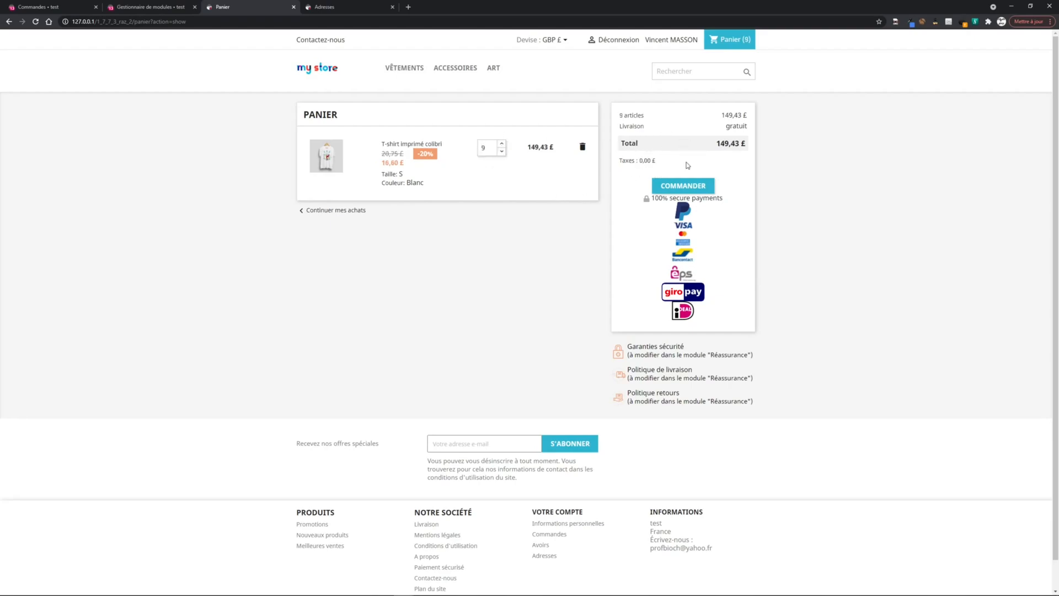
Examine the tax label under the T-shirt's price on its product page while the cart holds 9 items.
middle_click(411, 144)
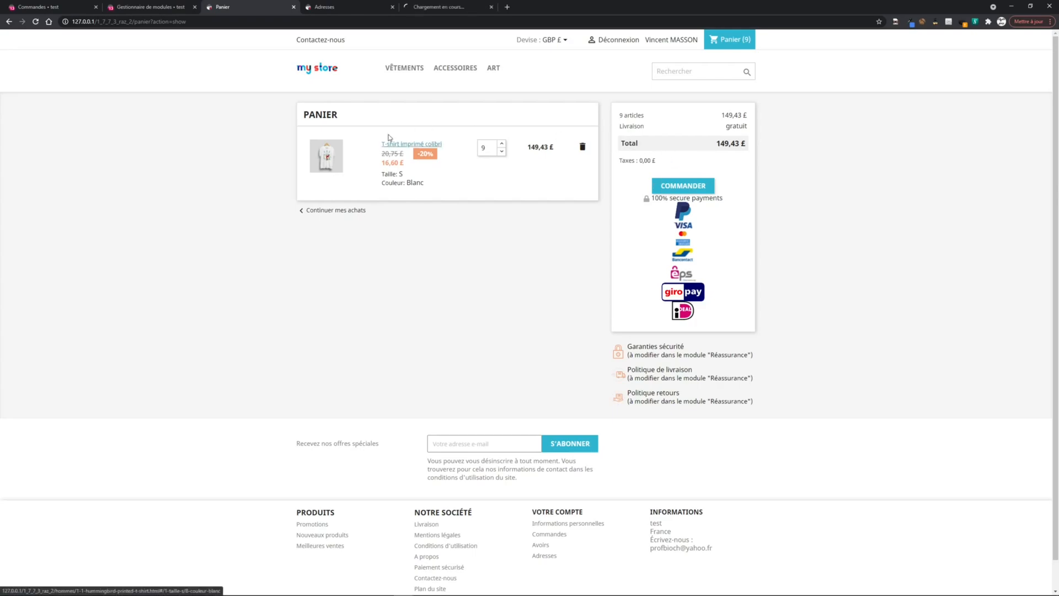
click(441, 6)
drag(532, 174, 593, 177)
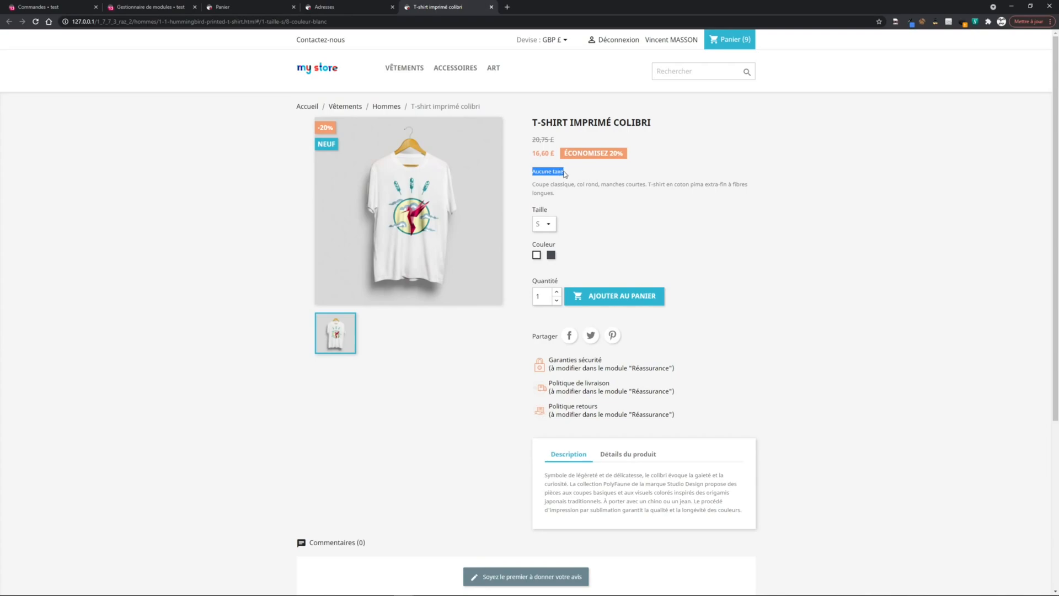
click(491, 6)
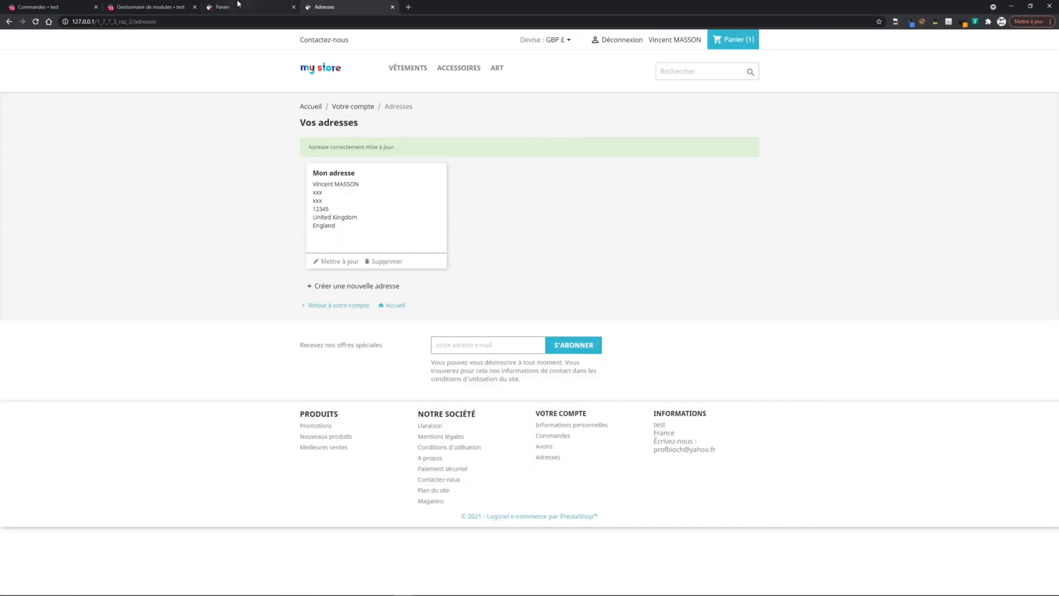
Reduce the T-shirt quantity in the cart to 8 and check the tax label on the product page again.
click(222, 6)
click(501, 151)
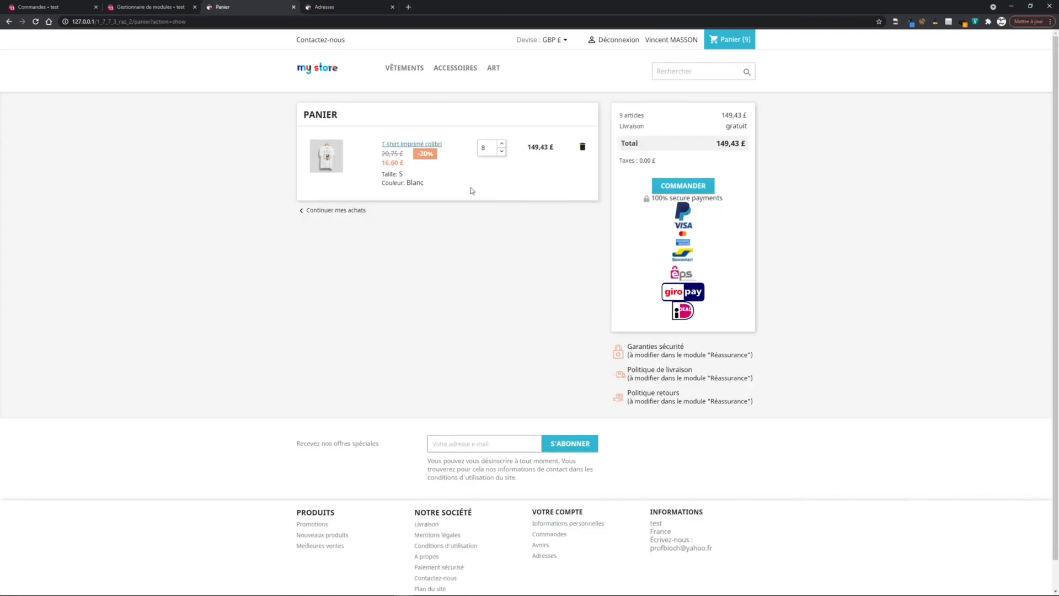
click(411, 144)
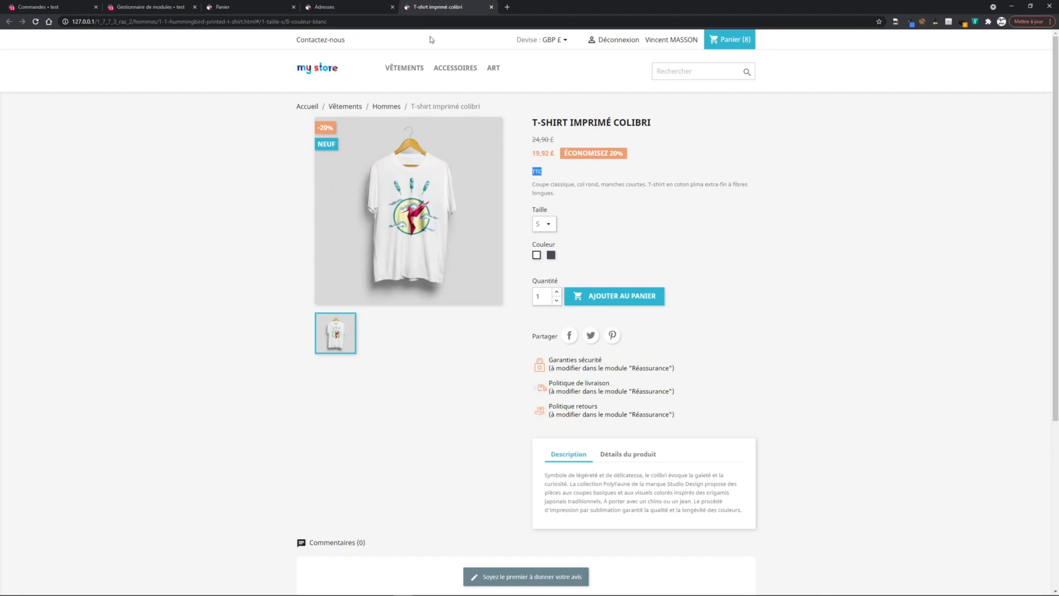
middle_click(431, 5)
click(242, 6)
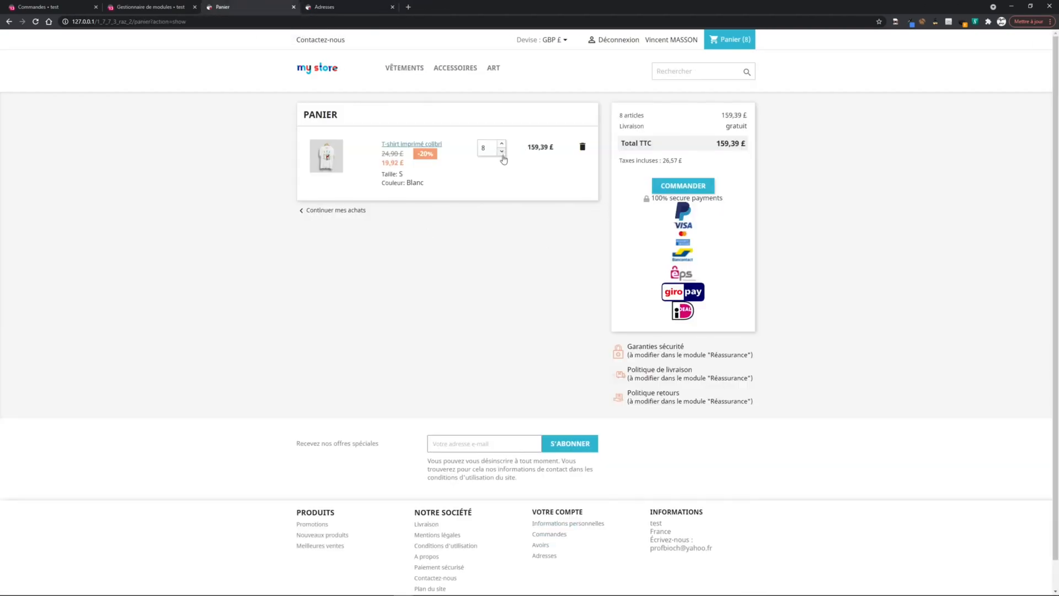
Check the cart total and order the 8 T-shirts with My carrier delivery and cheque payment, accepting the terms of sale.
drag(716, 143, 729, 143)
click(683, 186)
click(552, 273)
double_click(552, 187)
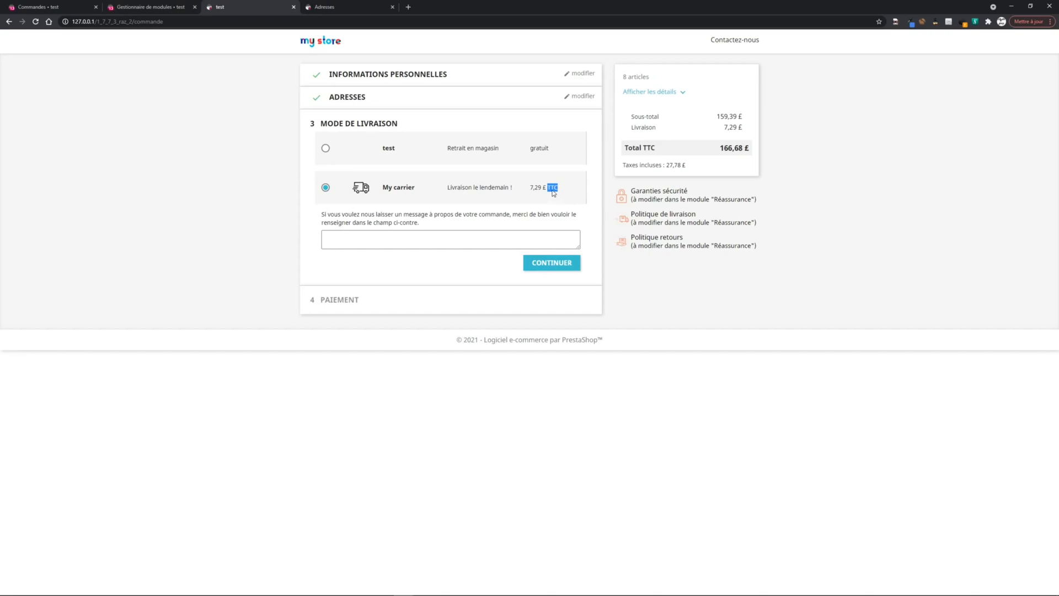
click(557, 263)
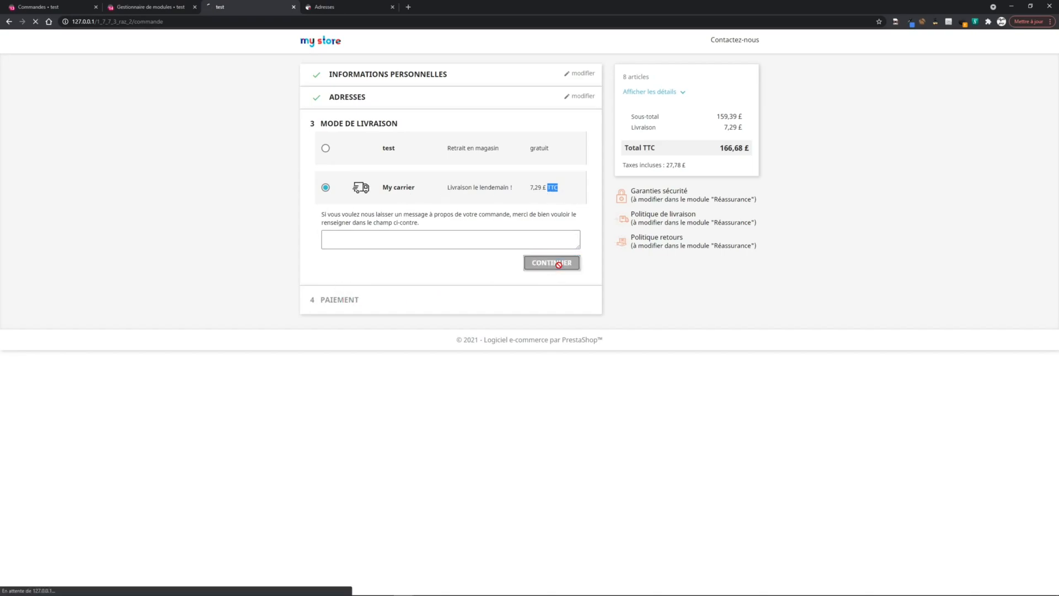
click(325, 159)
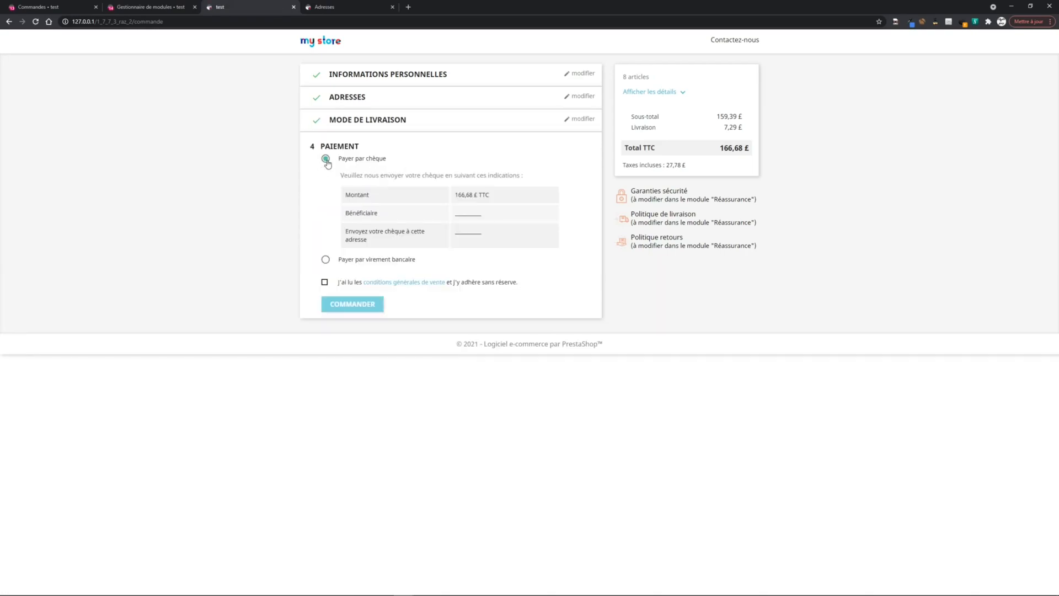
click(325, 281)
click(348, 308)
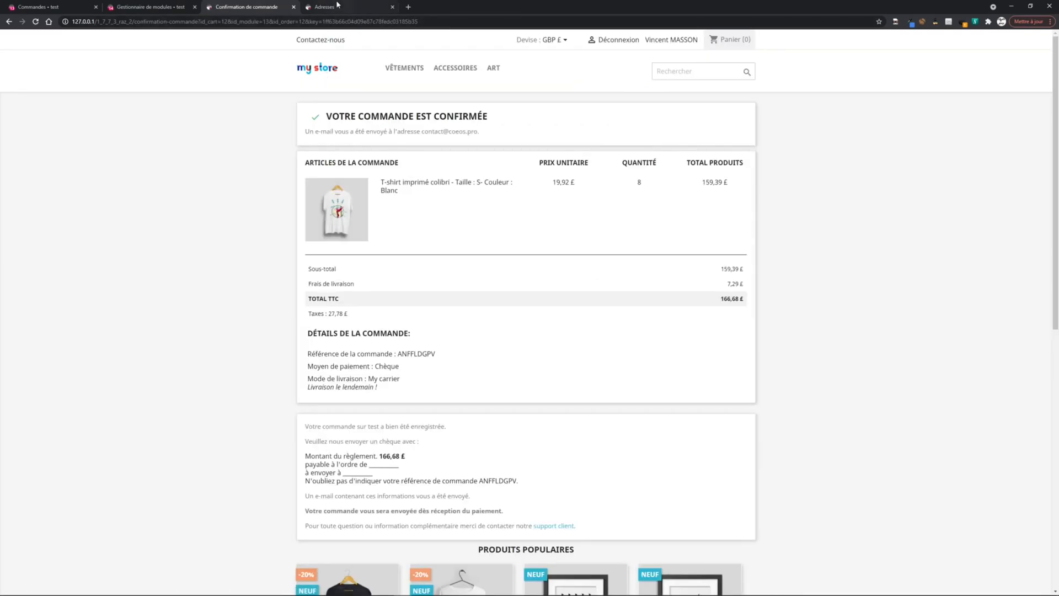
Change the state of the customer's saved address to Northern Ireland, save it and return to the order confirmation page.
click(331, 7)
click(337, 261)
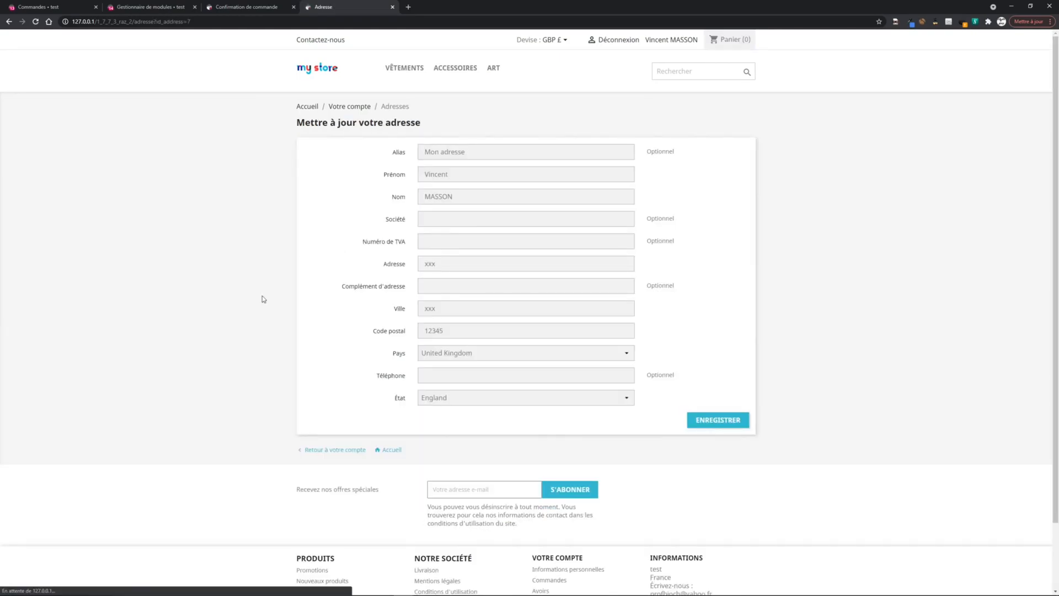
click(458, 399)
click(447, 432)
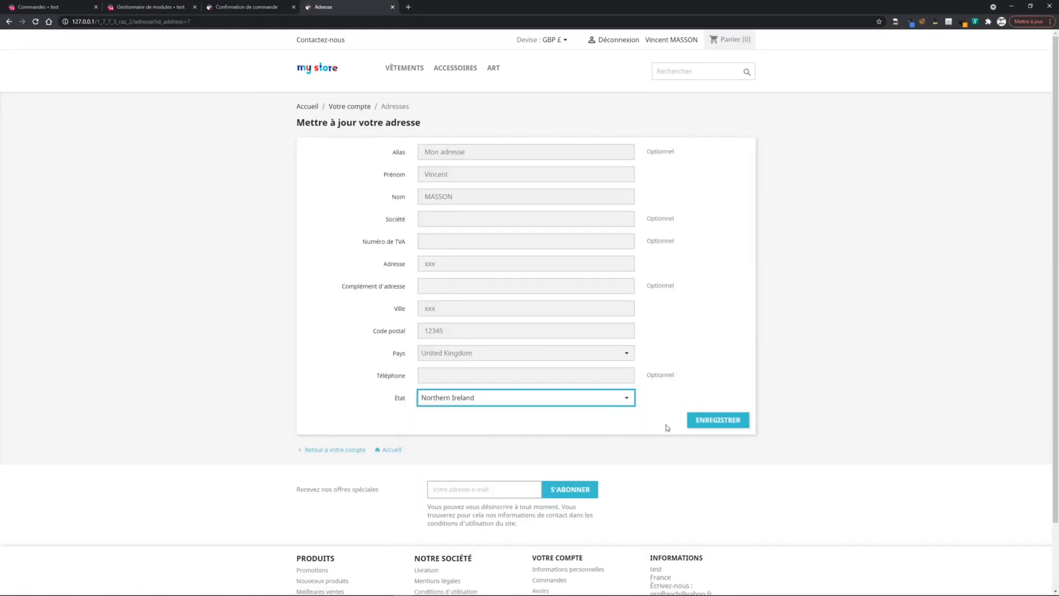
click(736, 420)
click(240, 7)
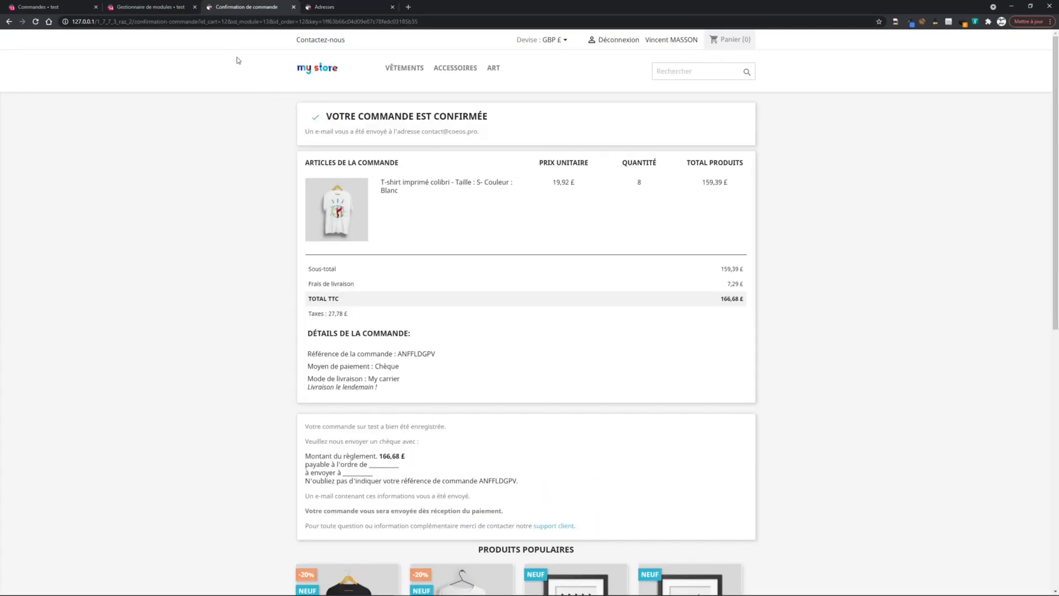
Open the white size S T-shirt from the store's home page, add 9 of them and go to the cart.
click(323, 68)
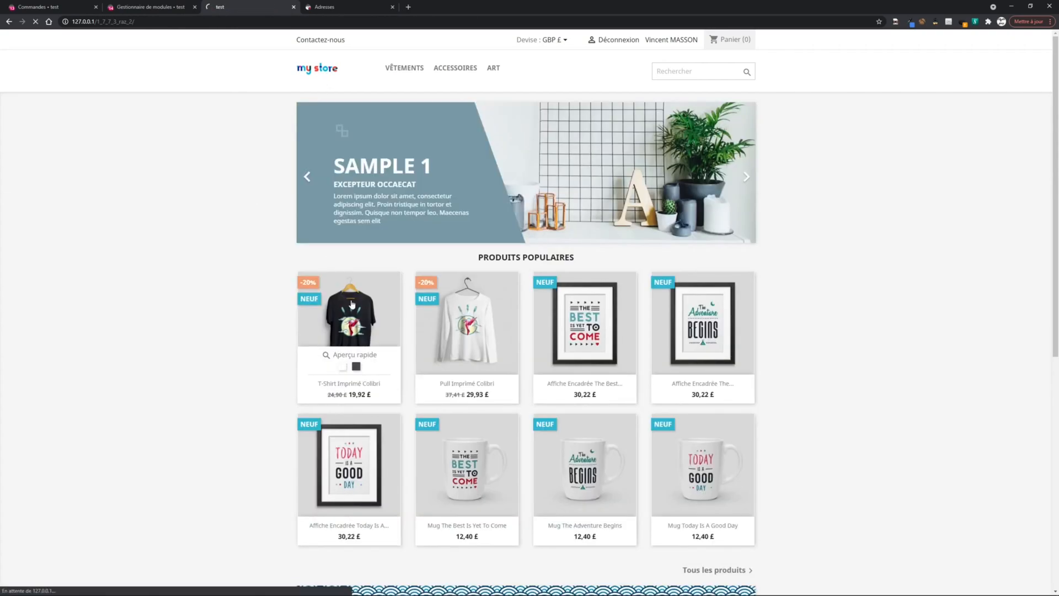
click(351, 304)
click(549, 293)
double_click(557, 291)
click(610, 296)
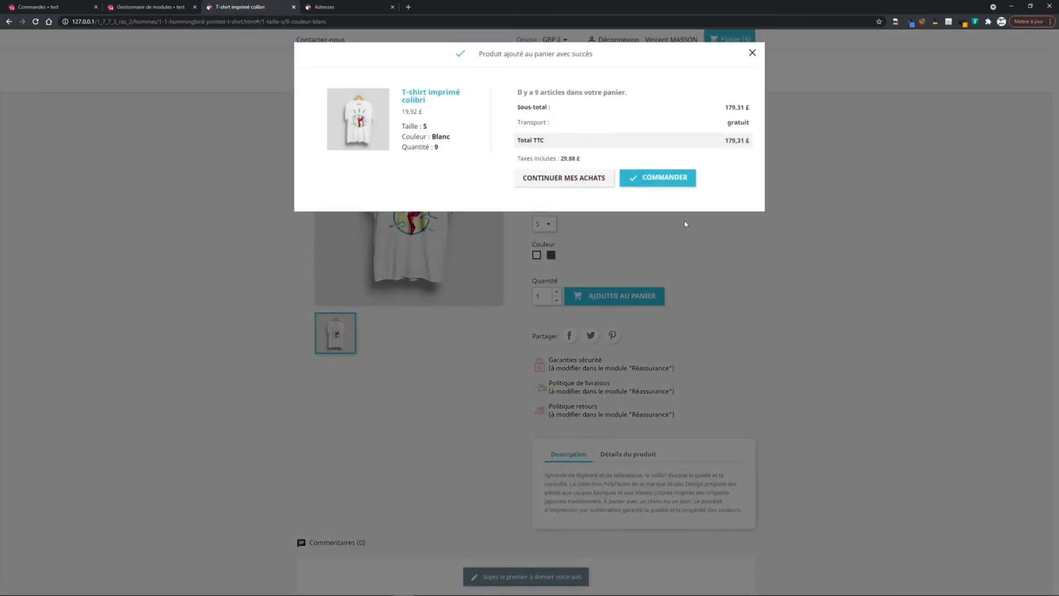
click(663, 178)
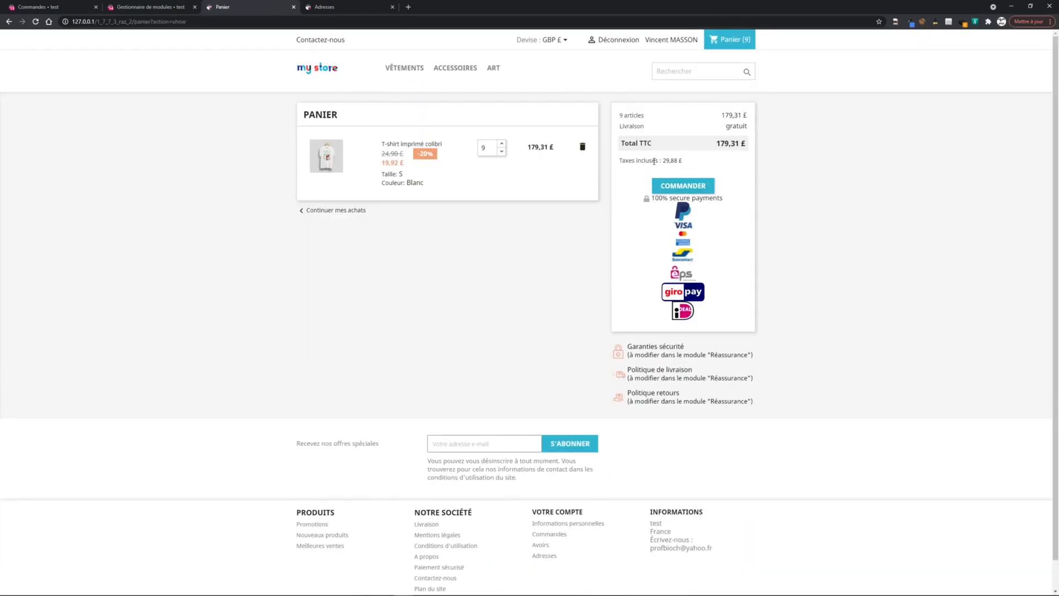
Check the taxes included in the cart, try a T-shirt quantity of 14, and set the quantity back to 9.
drag(684, 161, 616, 160)
click(502, 143)
click(502, 144)
double_click(484, 147)
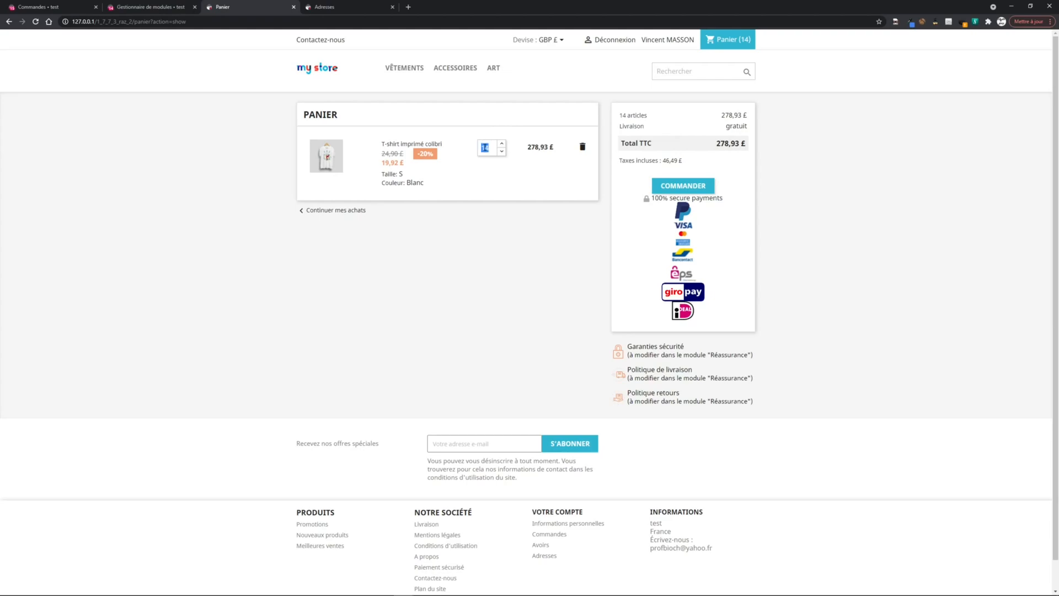
text(1)
click(547, 181)
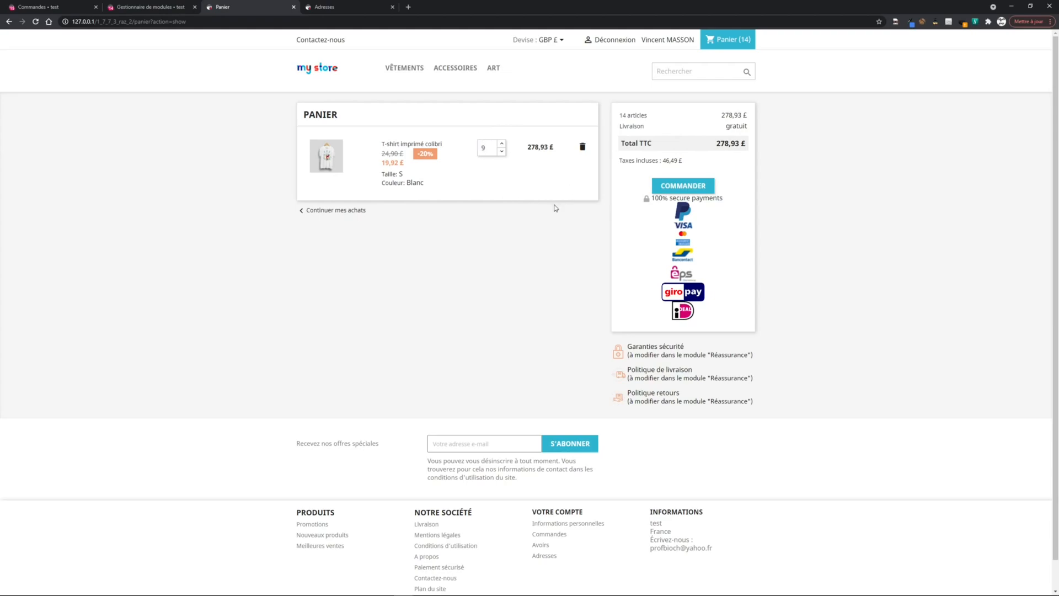
Order the 9 T-shirts for the Northern Ireland address with My carrier delivery and cheque payment, accepting the terms of sale.
click(678, 188)
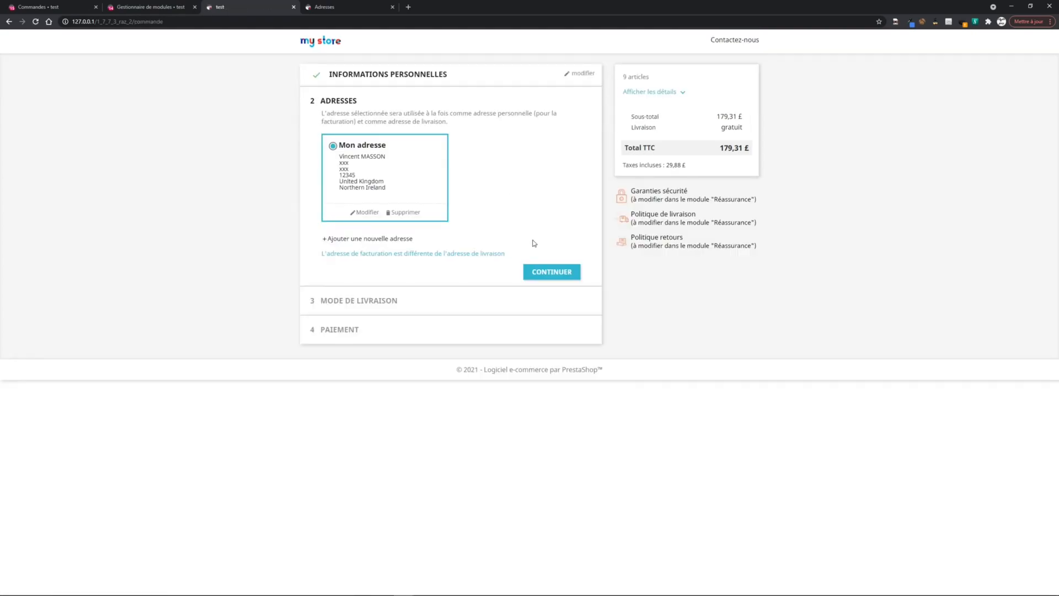
click(555, 274)
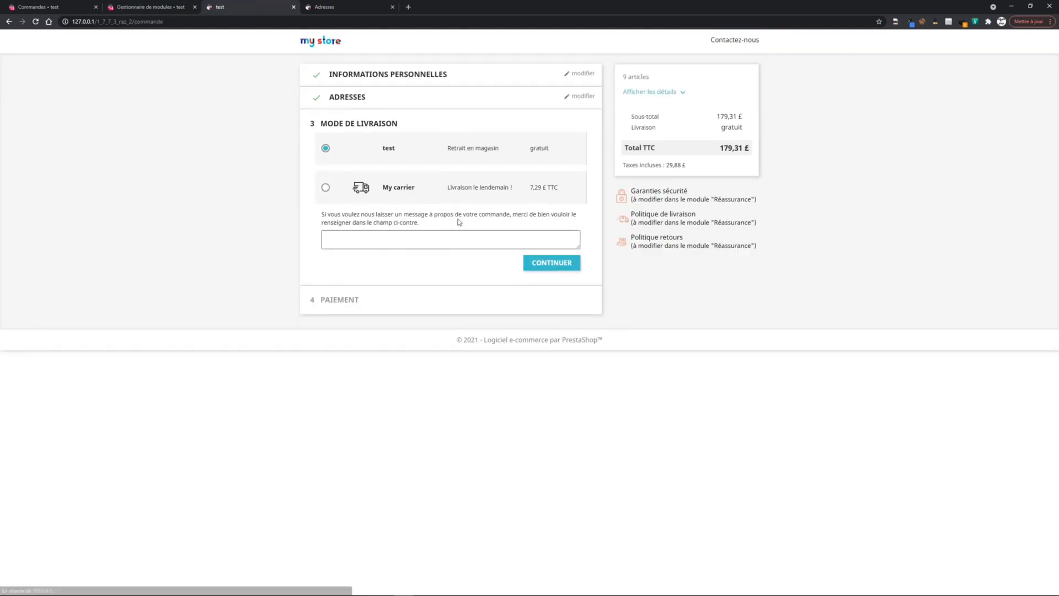
click(326, 188)
double_click(552, 188)
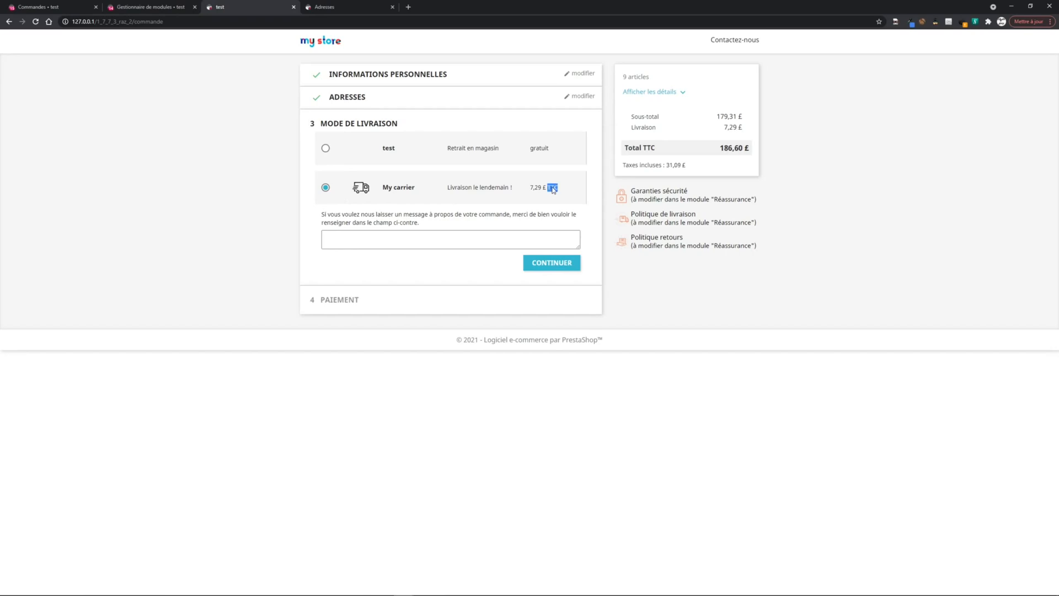
click(552, 262)
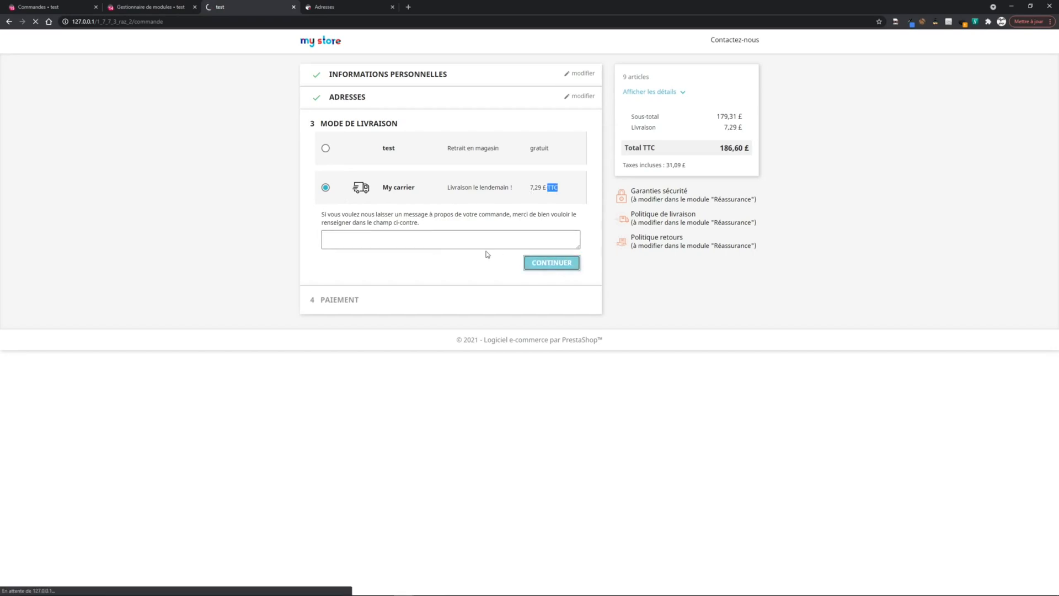
click(325, 158)
click(324, 282)
click(349, 305)
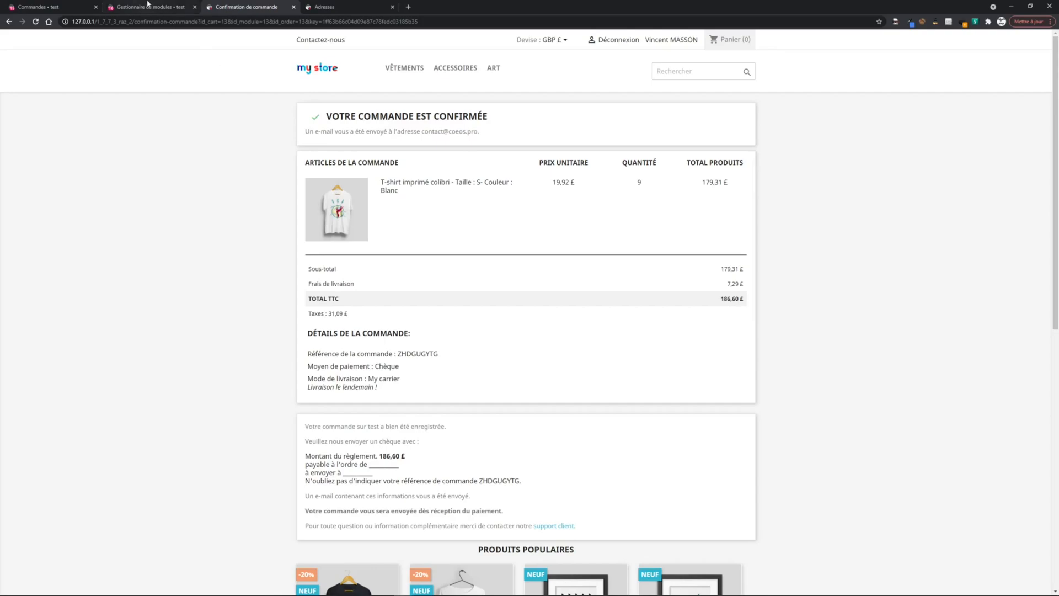
Refresh the back-office order list and set the status of the three United Kingdom orders to Paiement accepté.
click(148, 6)
click(60, 5)
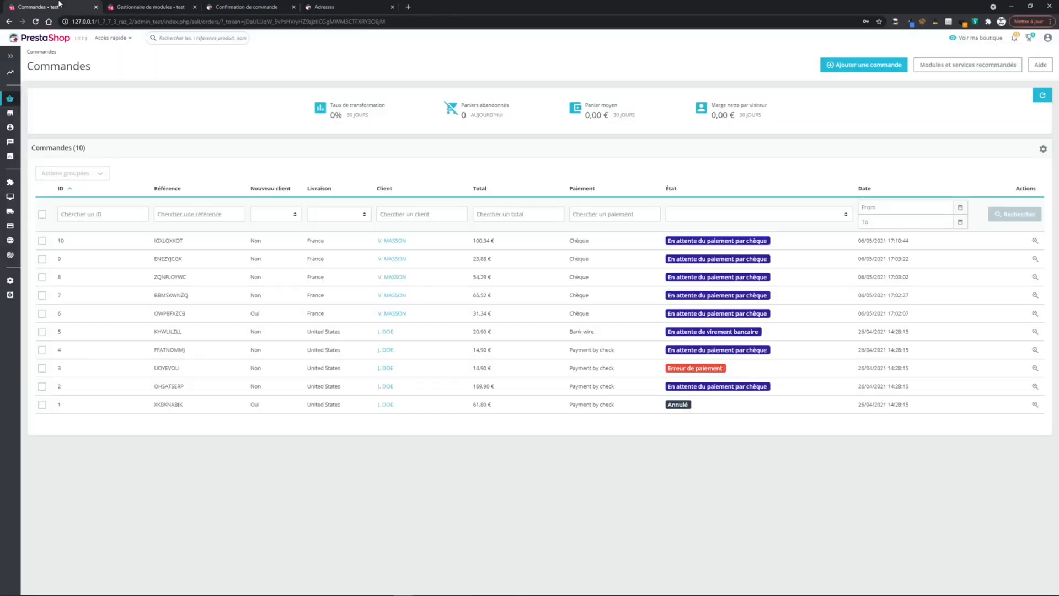
key(F5)
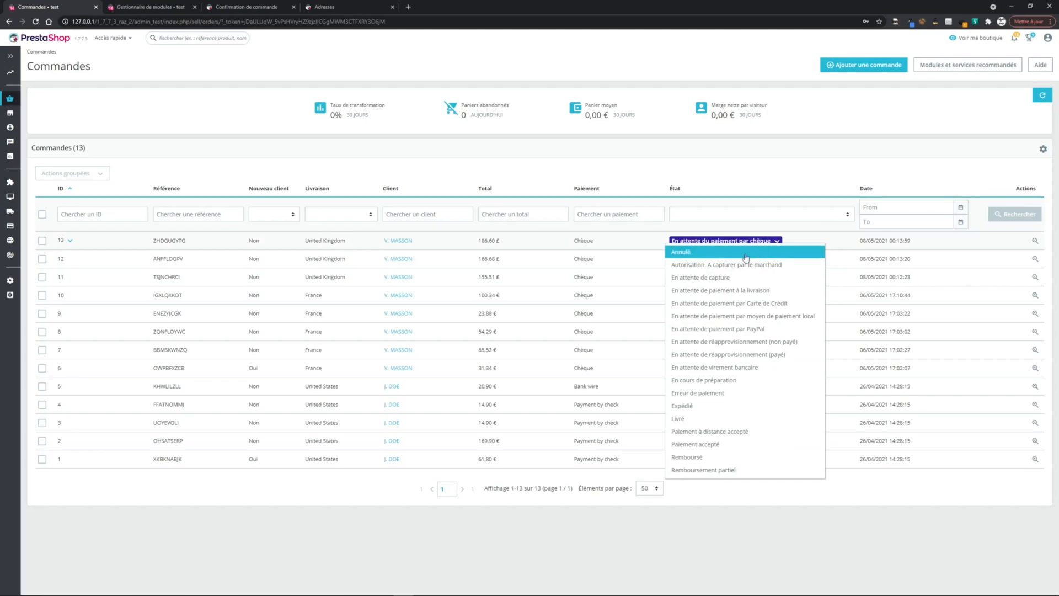
click(708, 444)
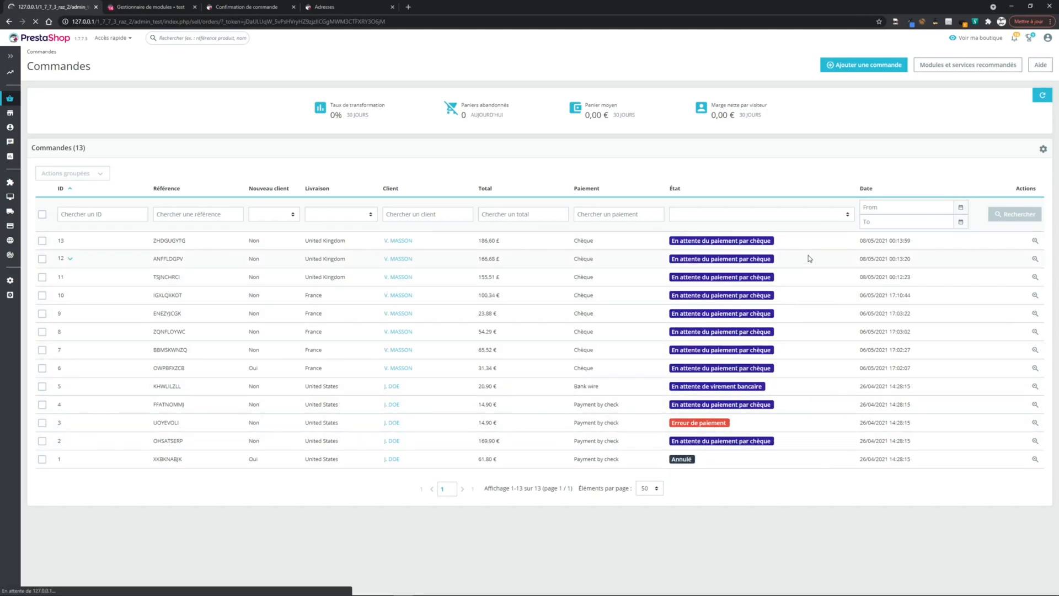
click(771, 287)
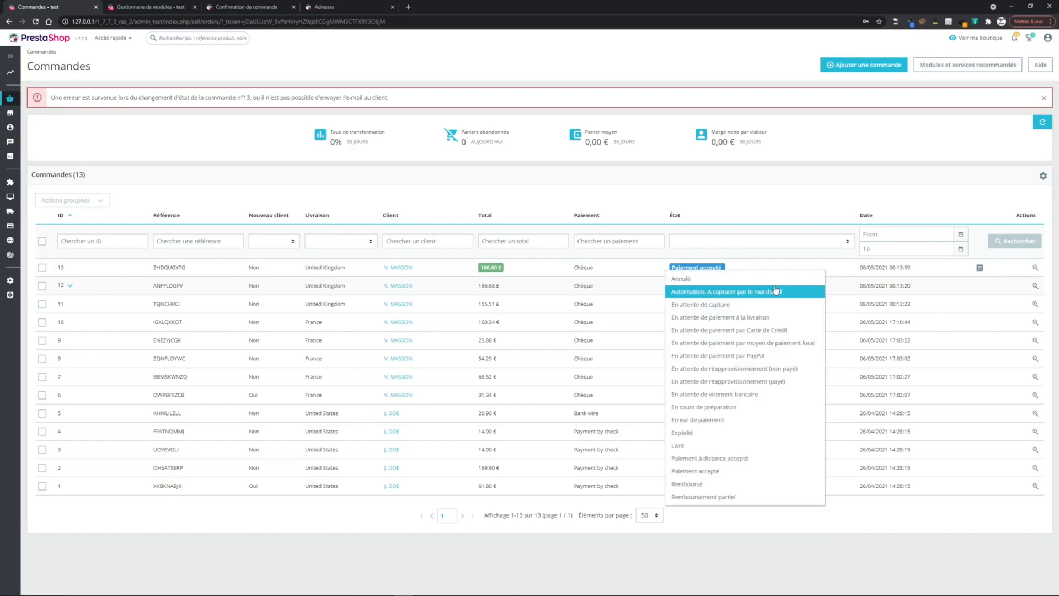
click(753, 471)
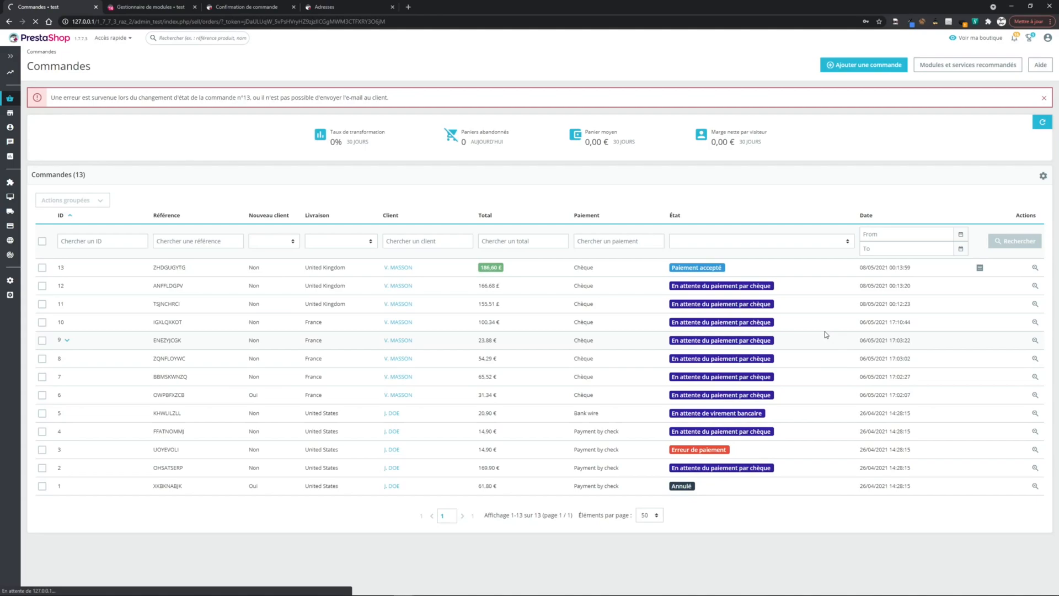
click(772, 304)
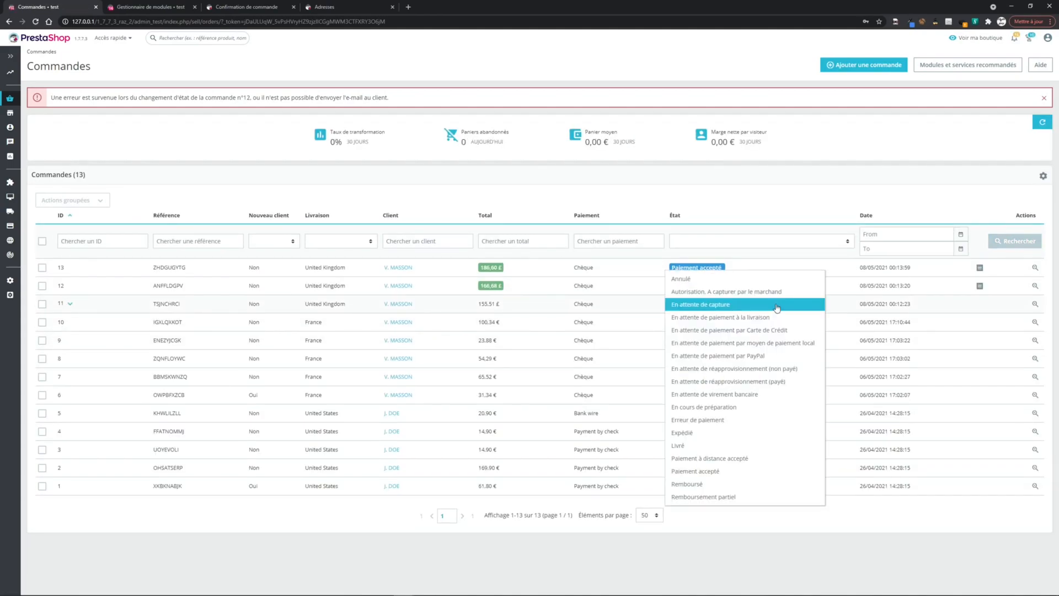
click(777, 470)
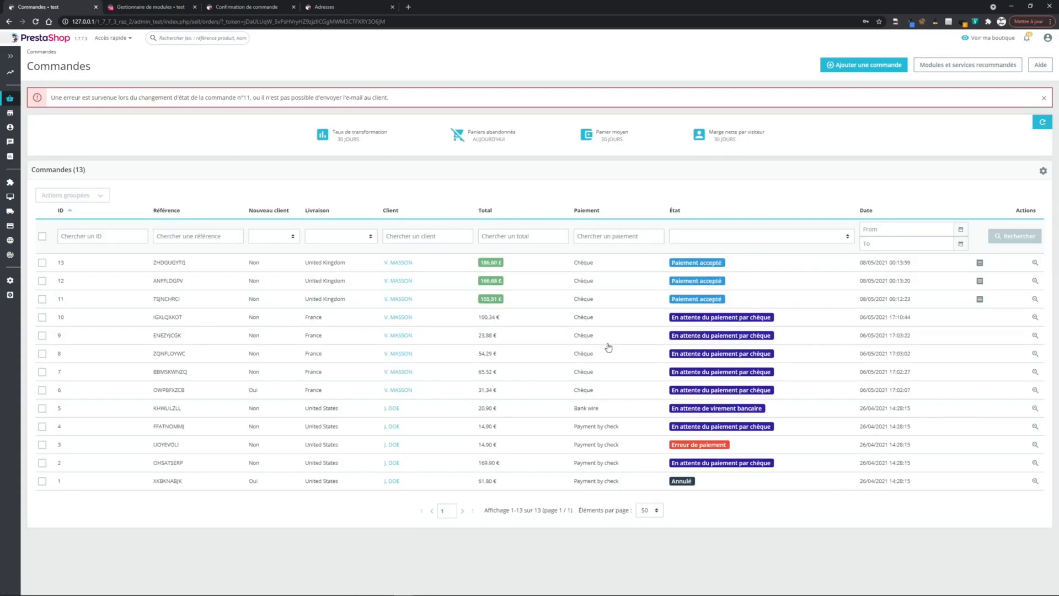
Open the invoice of the England order for 9 T-shirts, check its address, tax details and VAT and EORI lines, and close it.
click(980, 304)
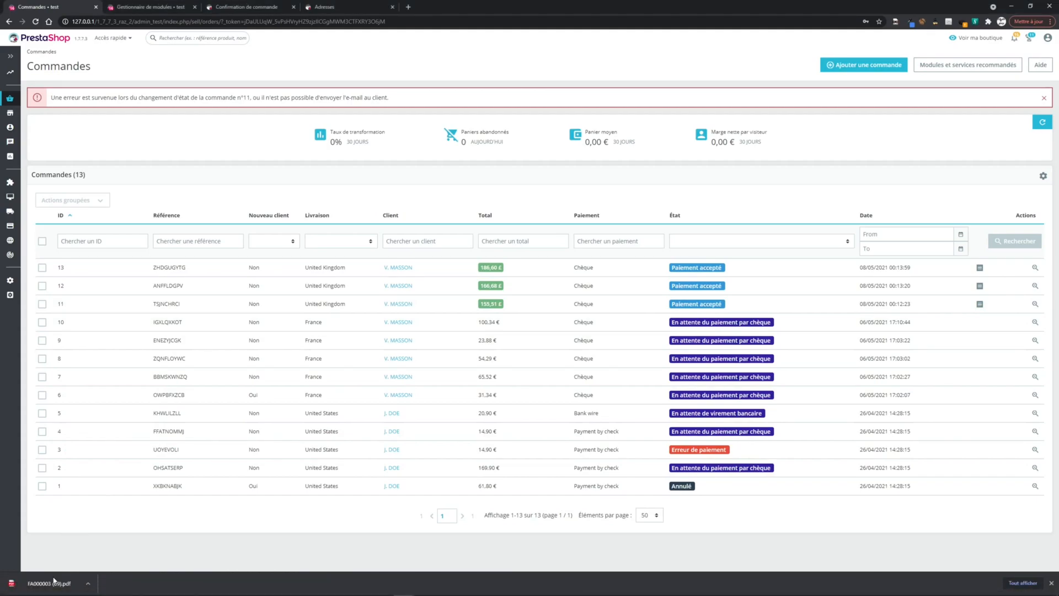
click(57, 582)
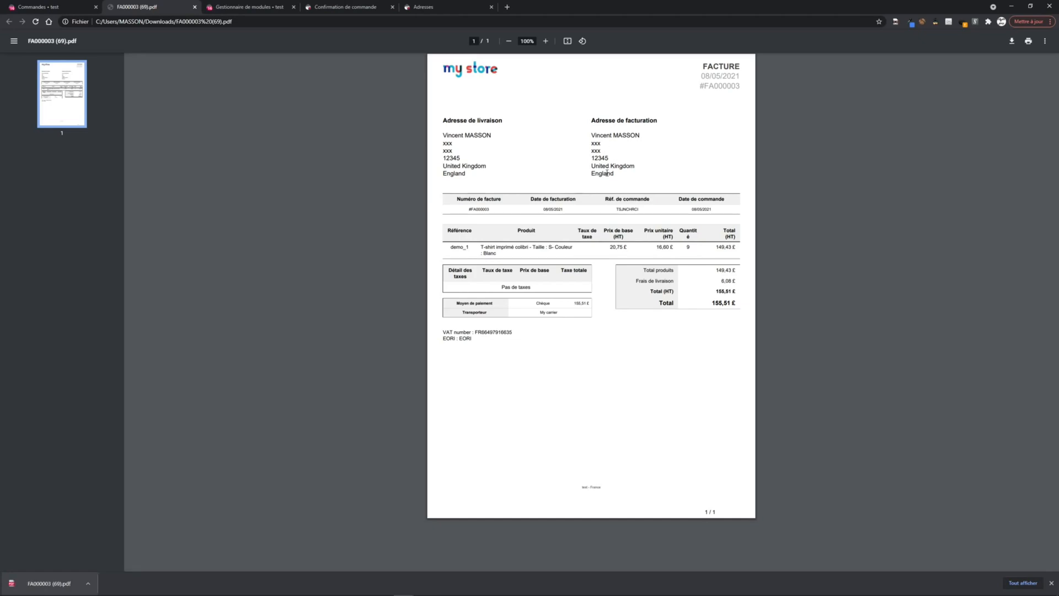
double_click(606, 175)
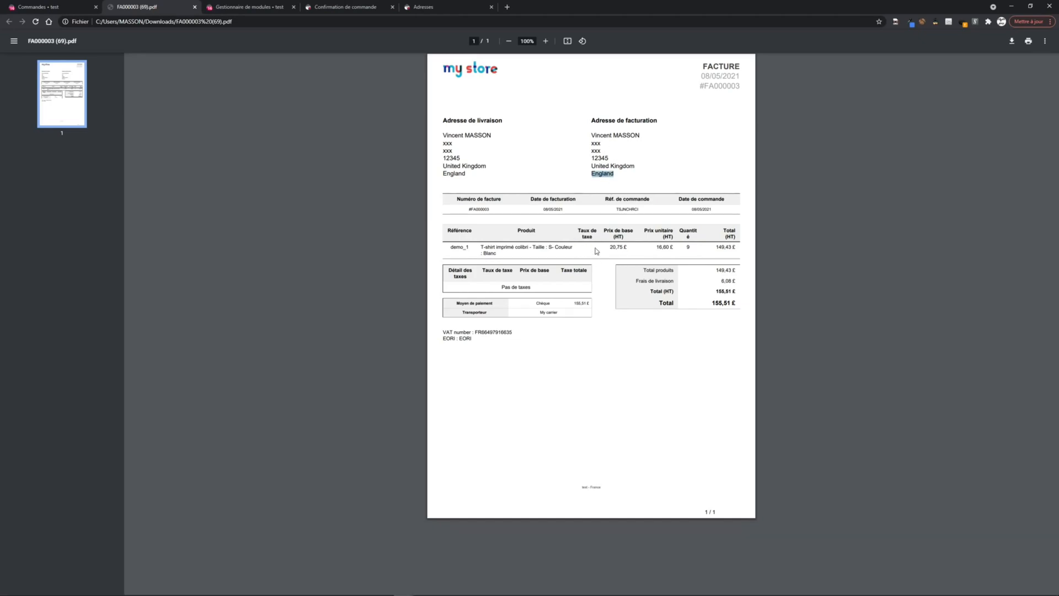
click(544, 289)
mouse_move(441, 333)
mouse_down()
mouse_move(521, 334)
mouse_move(443, 340)
mouse_up()
middle_click(155, 4)
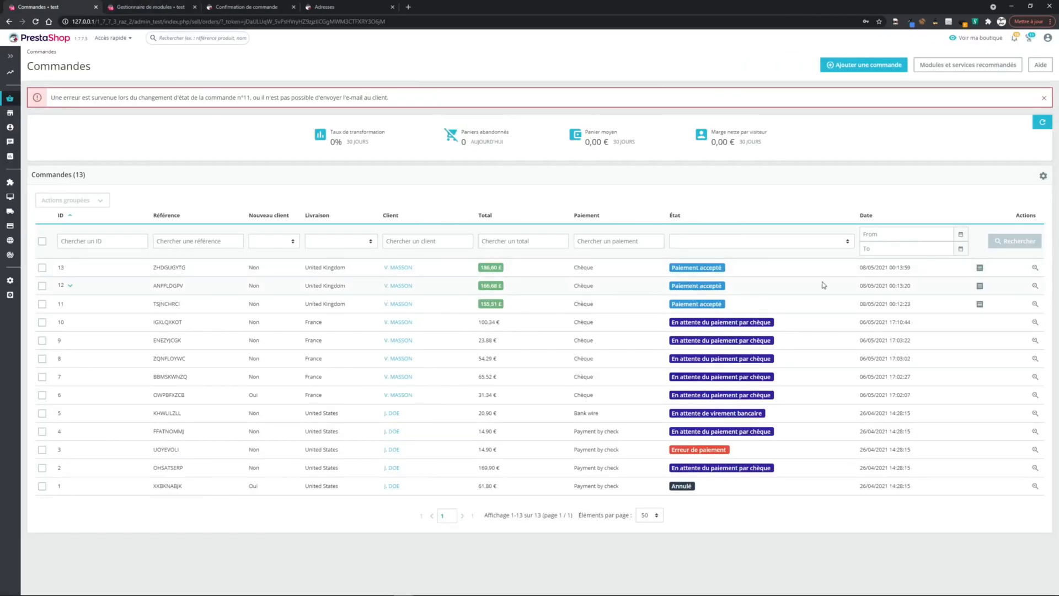
Open the invoice of the England order for 8 T-shirts, check its tax rate, total and VAT and EORI lines, and close it.
click(980, 288)
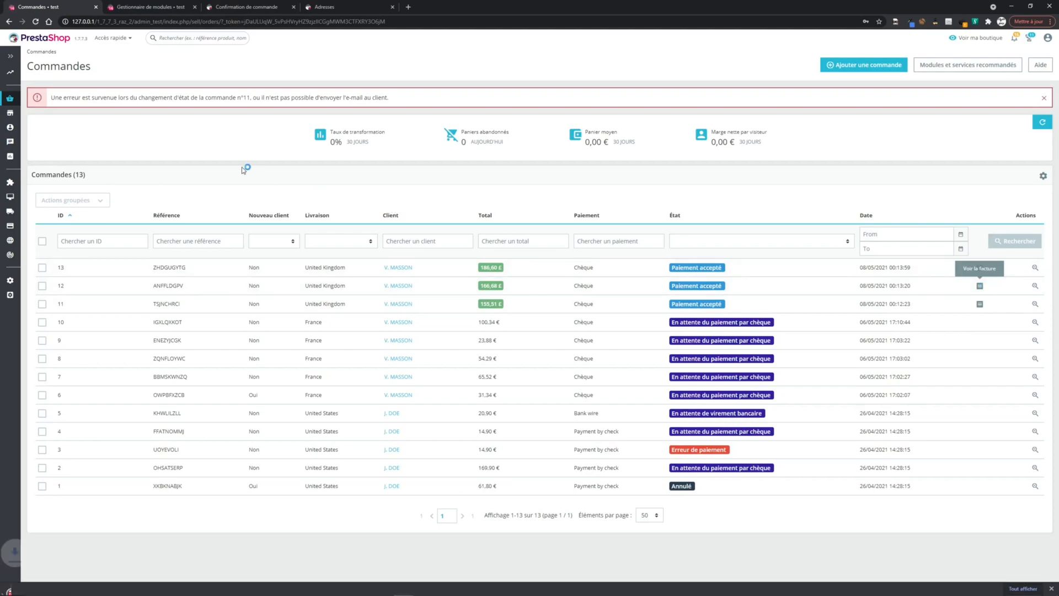
click(71, 580)
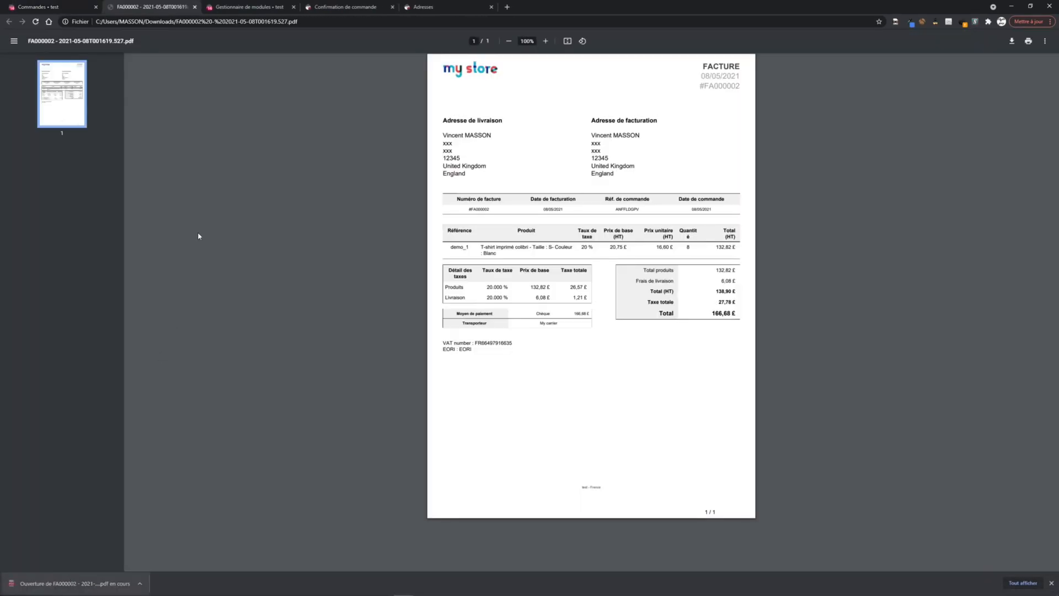
drag(581, 248, 596, 247)
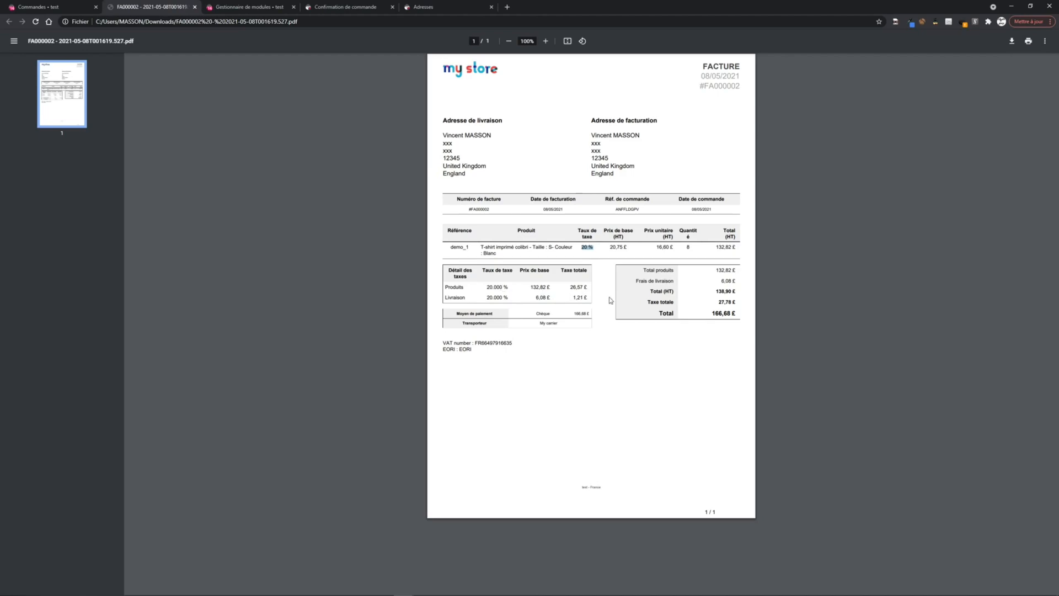
double_click(716, 314)
drag(444, 343, 471, 354)
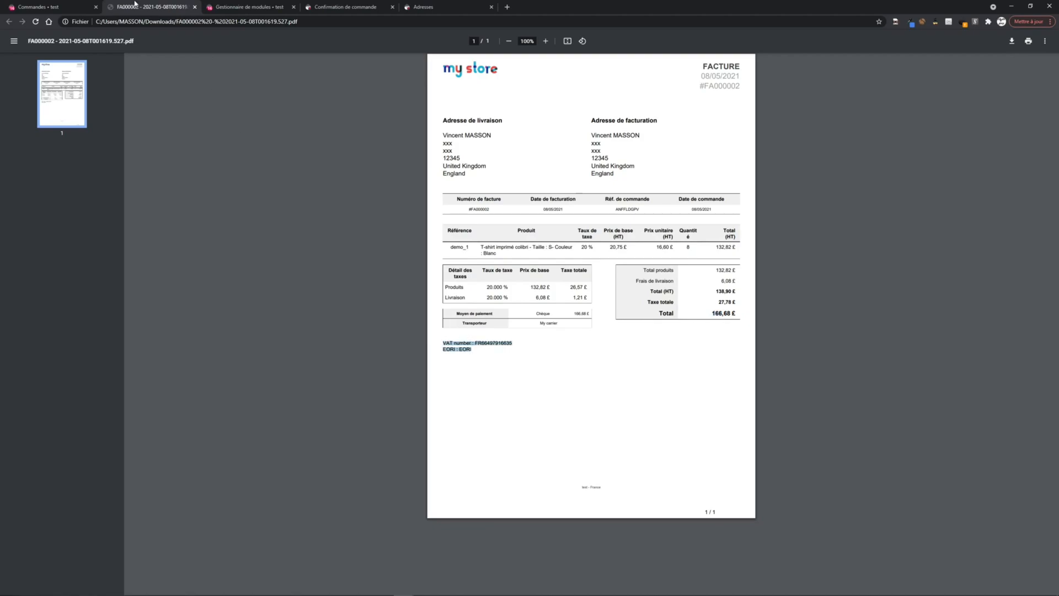
middle_click(135, 4)
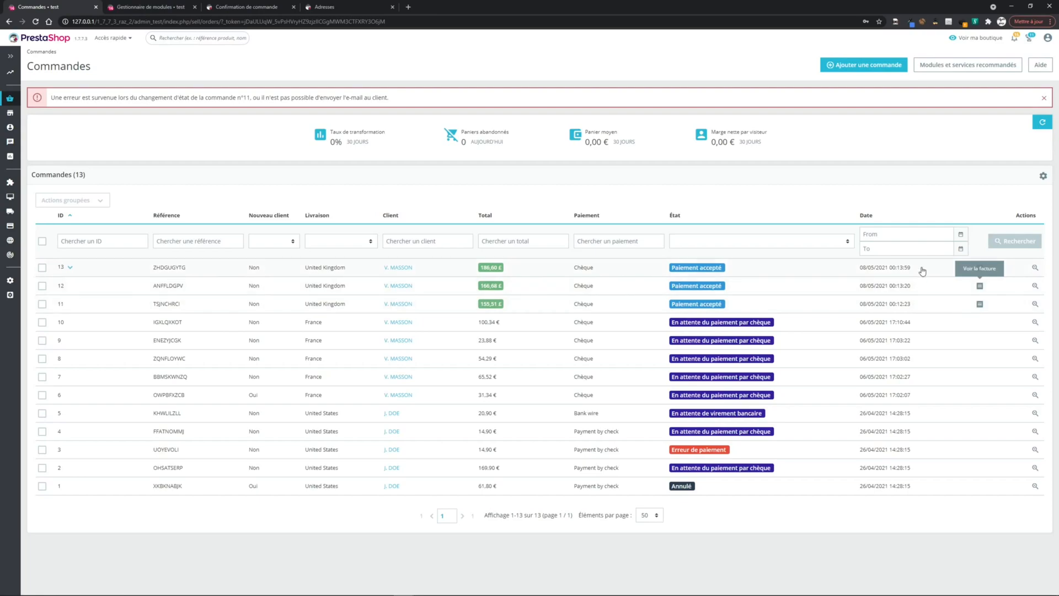
Open the invoice of the Northern Ireland order, examine its address and tax details, and close it.
click(980, 267)
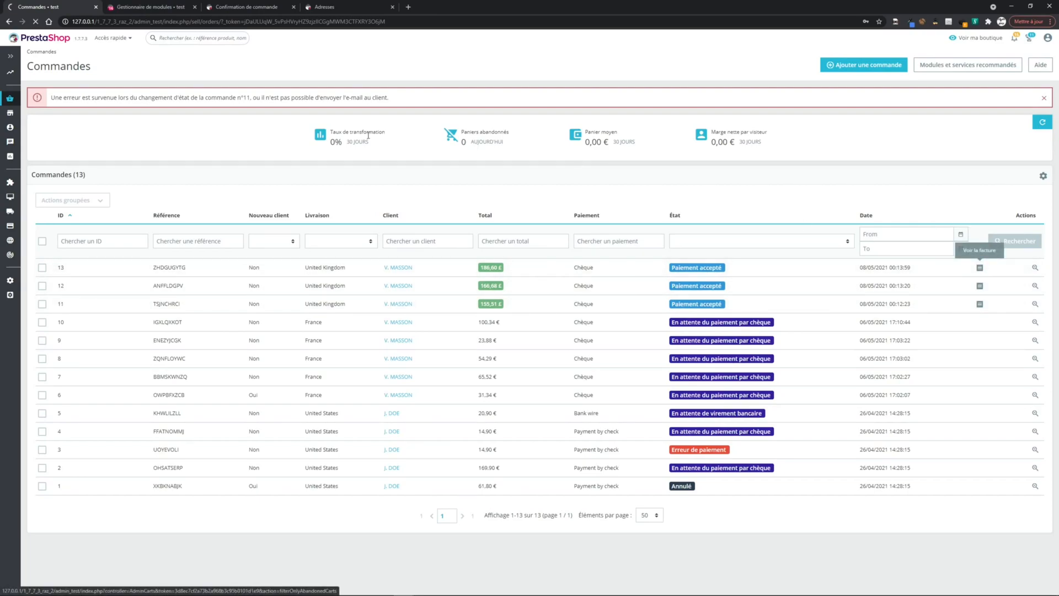
click(71, 580)
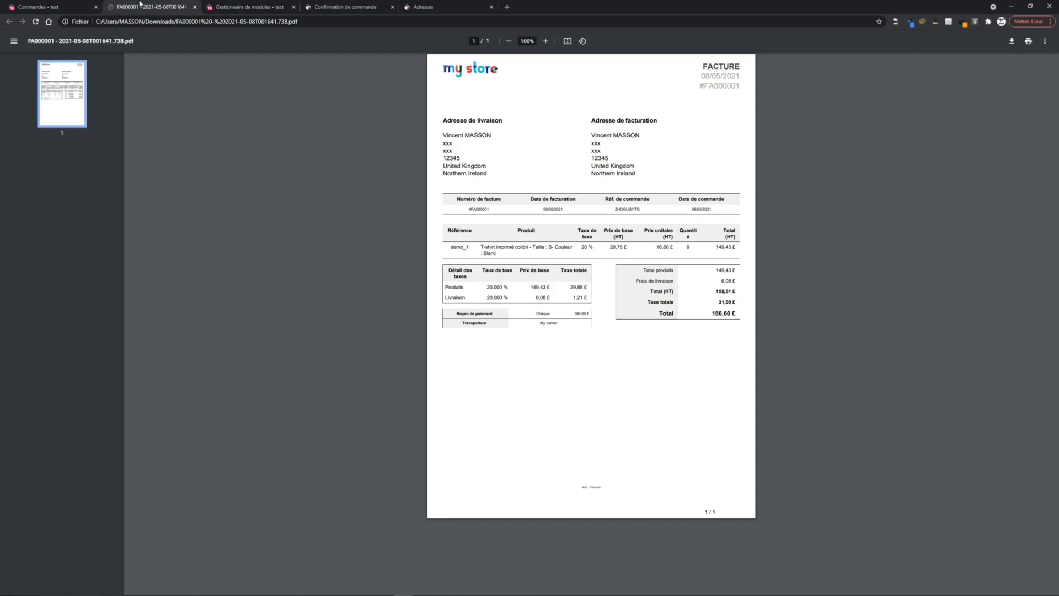
middle_click(139, 4)
Open the UK tax module's Rapport comptable and examine its order status, date, country and field options.
click(139, 4)
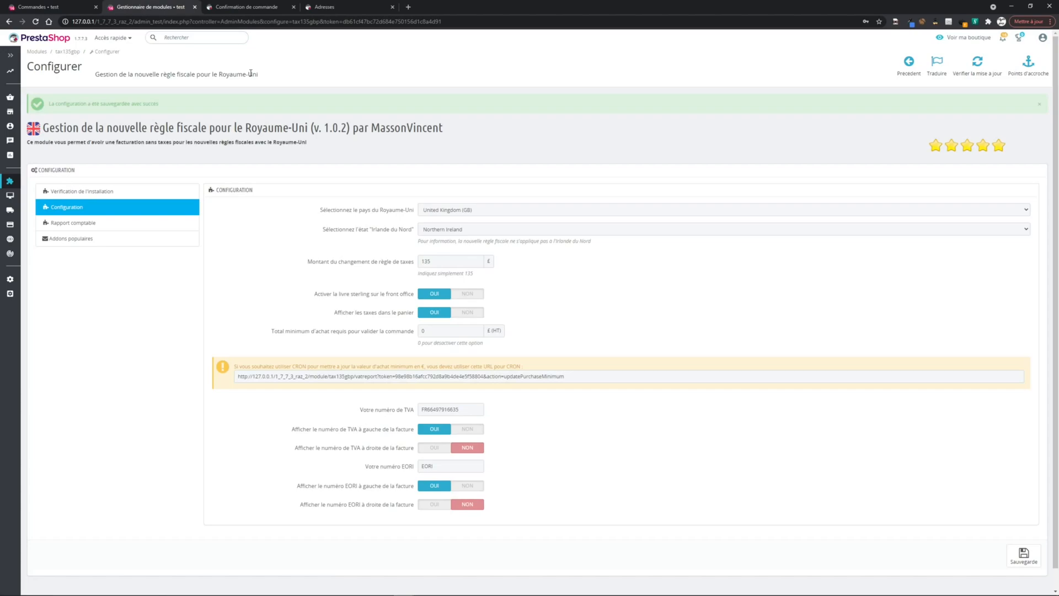
click(54, 7)
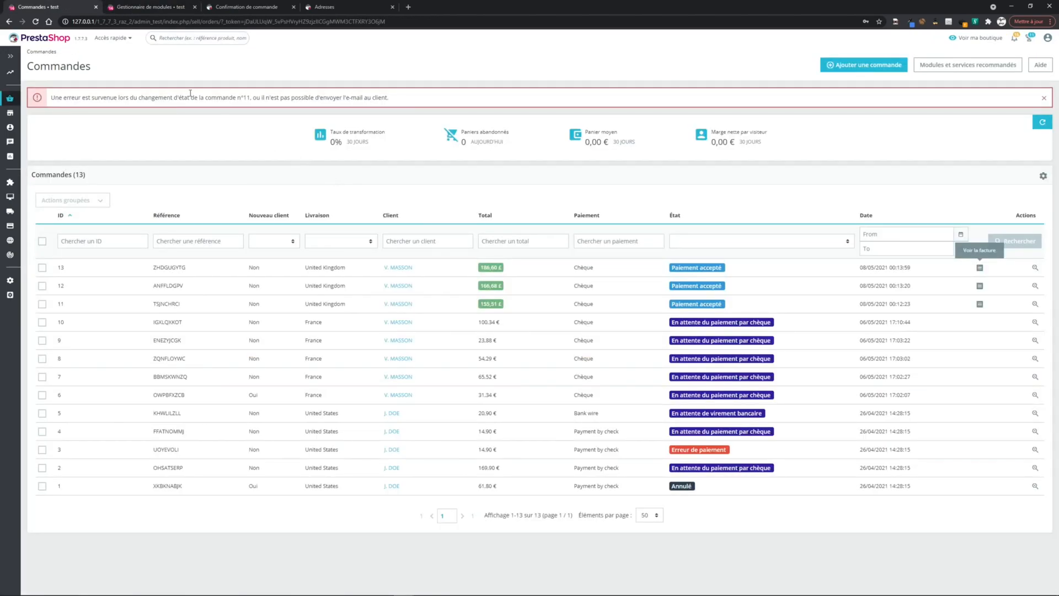
click(140, 5)
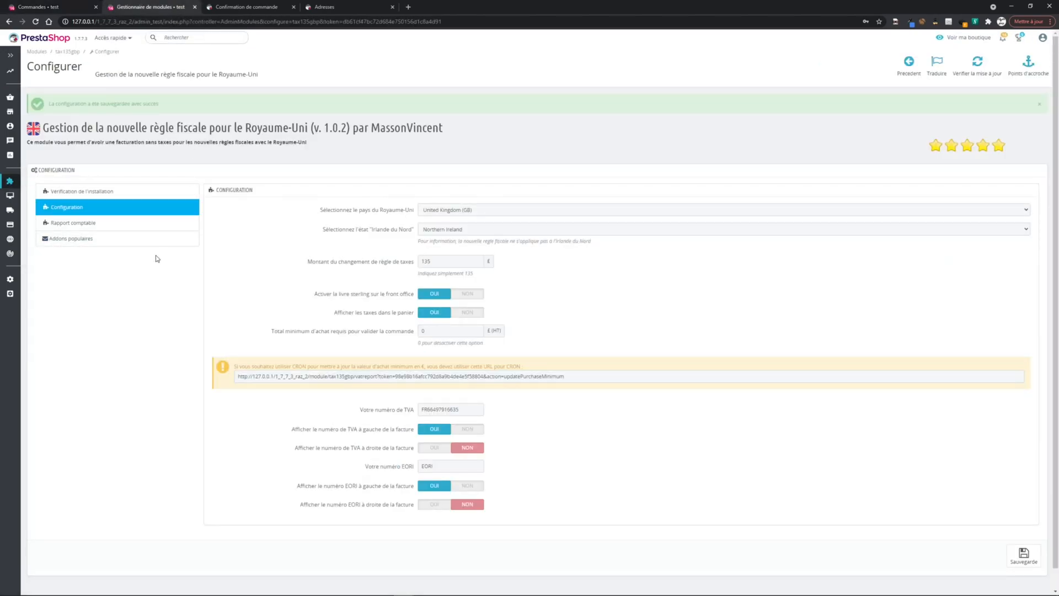
click(120, 229)
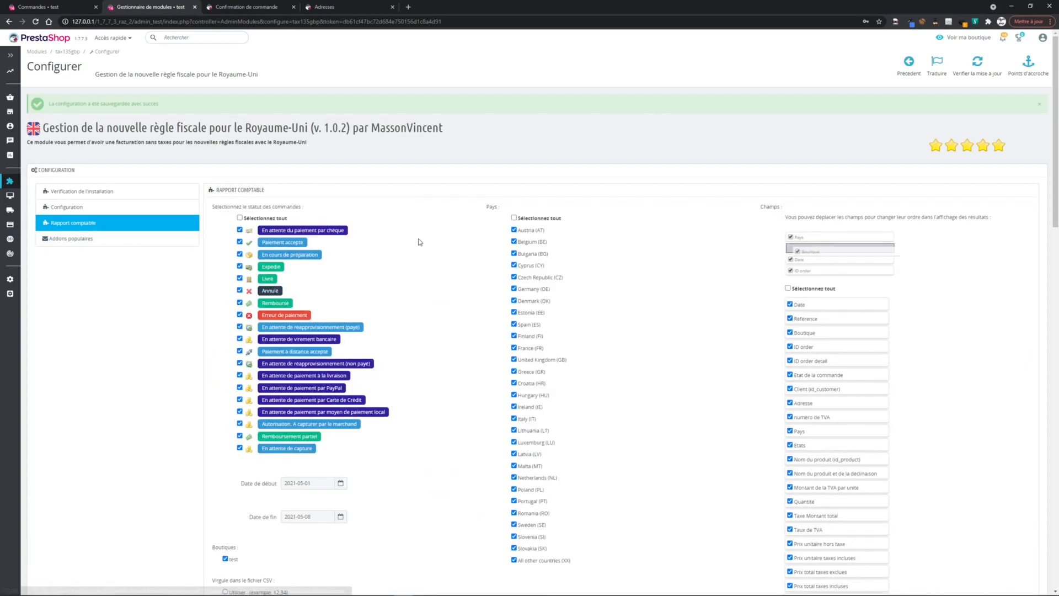
scroll(552, 239, down, 3)
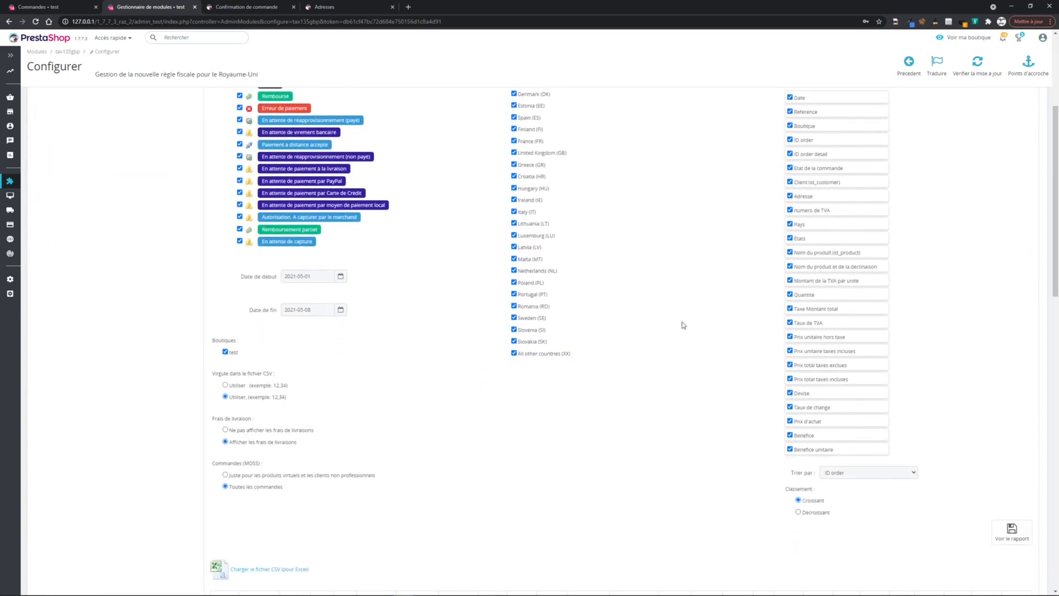
scroll(683, 326, up, 2)
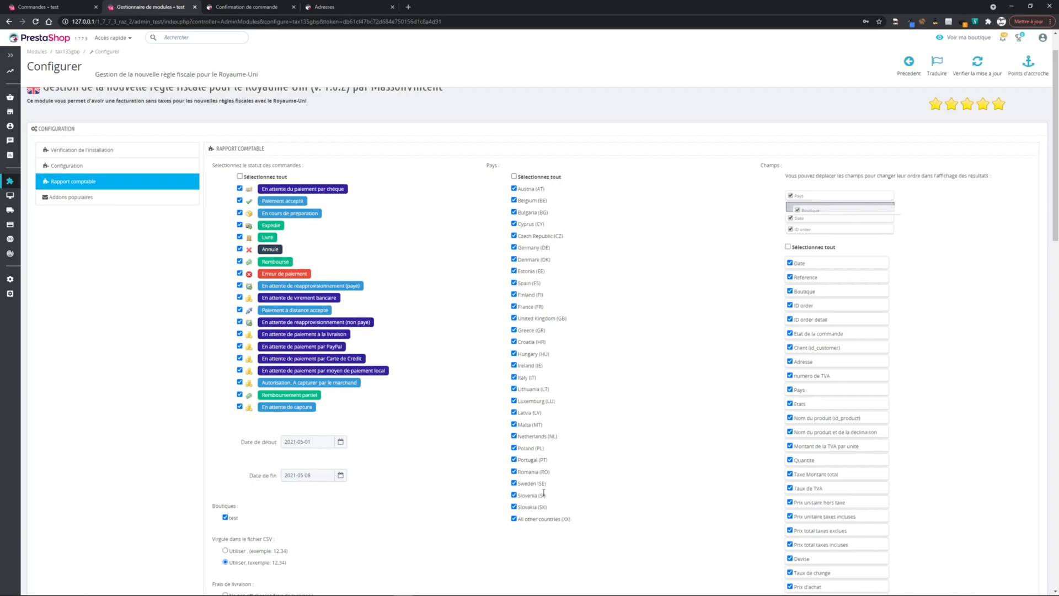
scroll(641, 326, down, 2)
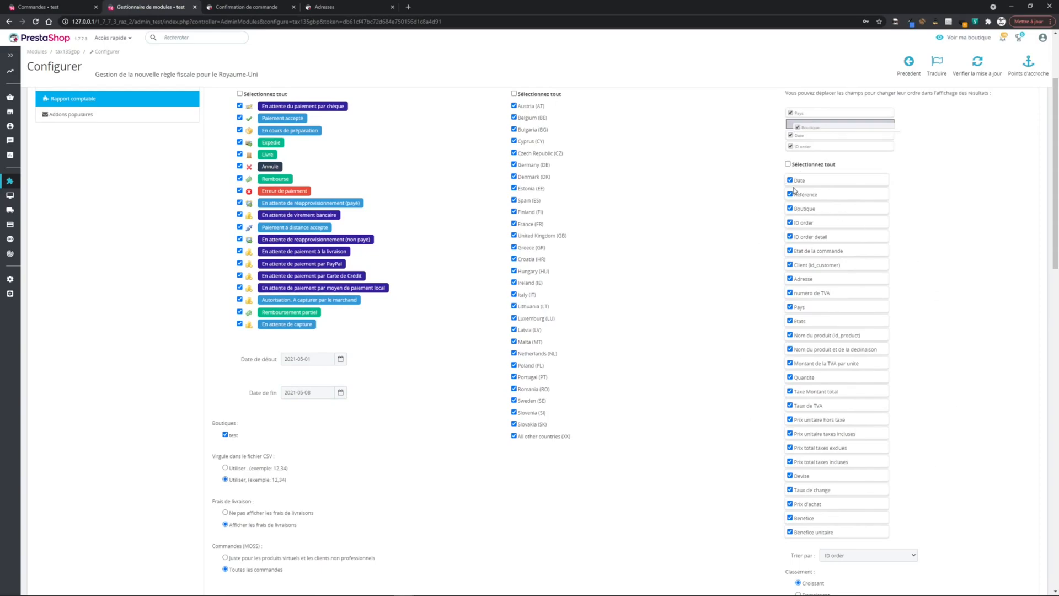
Move the Référence field above Date in the report's field order and review the MOSS order options.
drag(867, 193, 879, 178)
scroll(709, 208, down, 2)
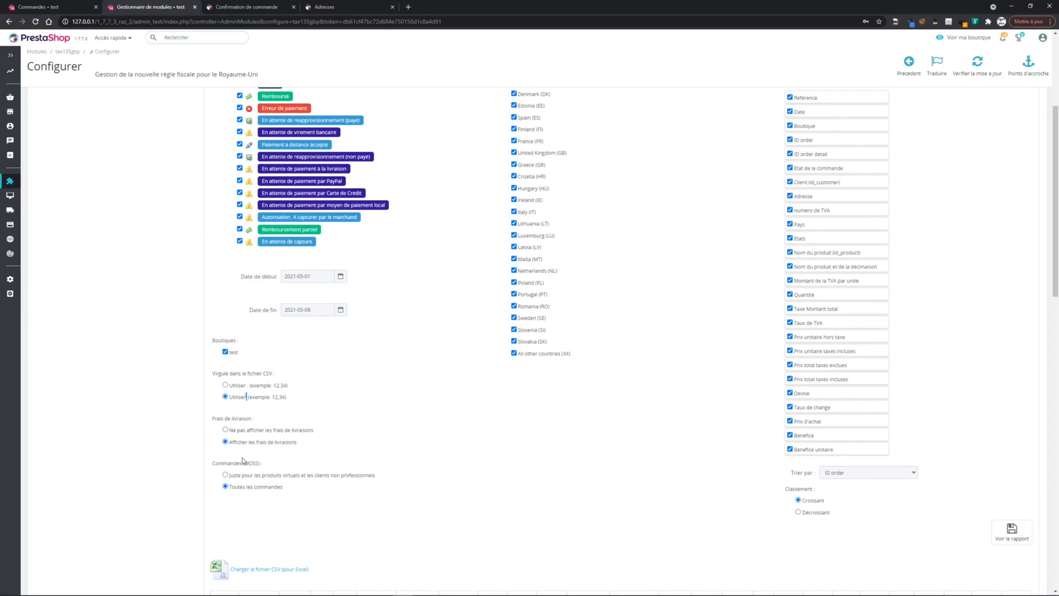
drag(230, 475, 376, 475)
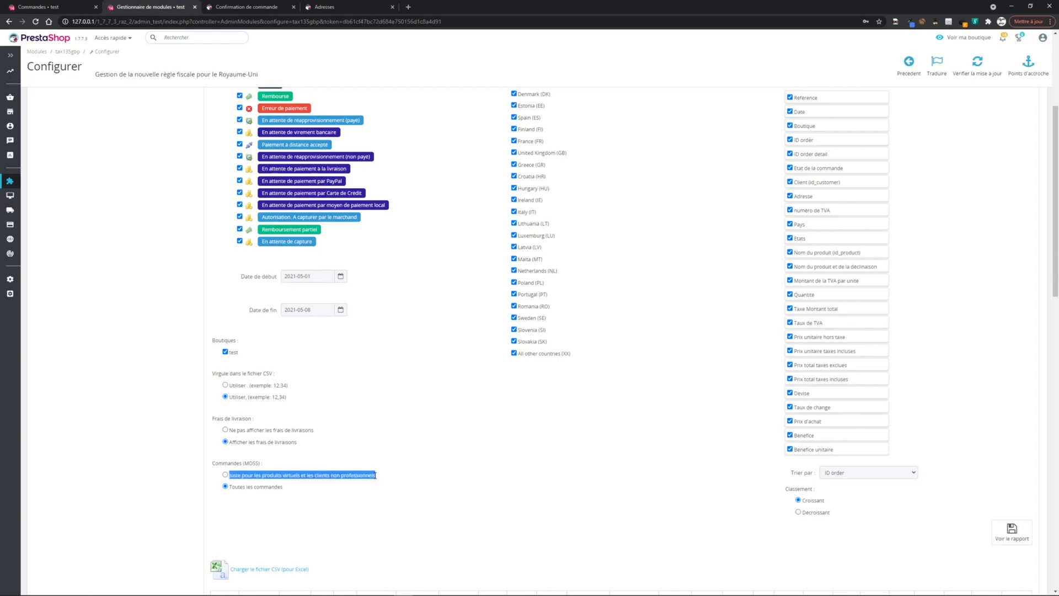
click(307, 463)
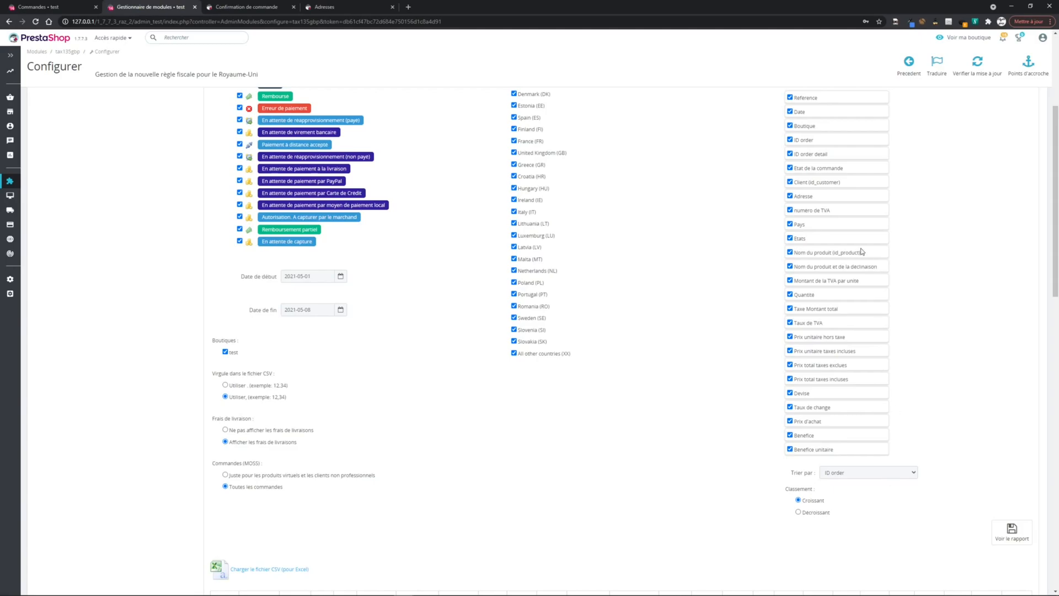
scroll(946, 240, up, 1)
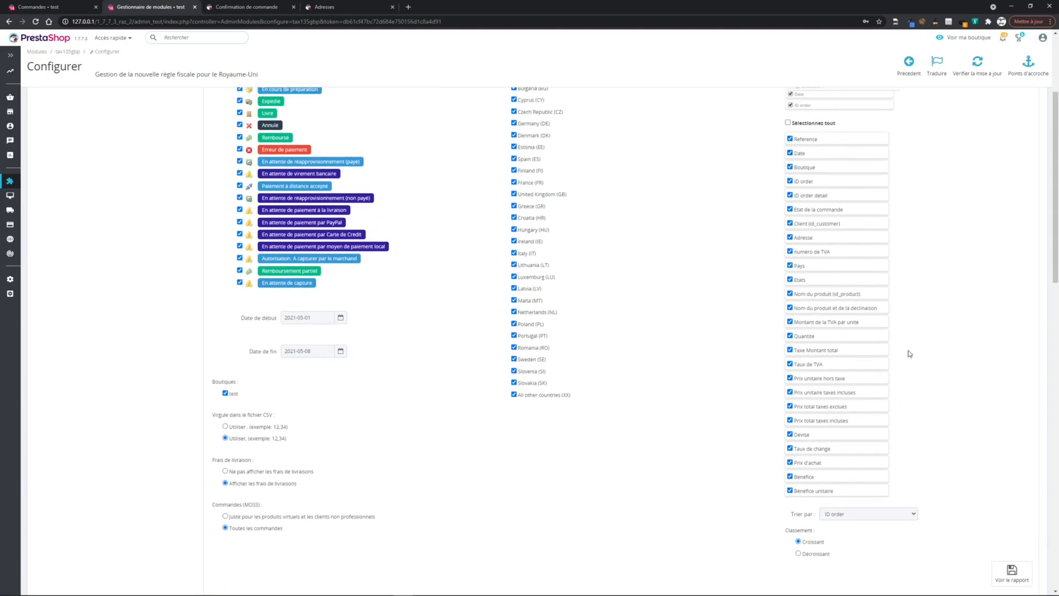
Sort the accounting report by ID order and generate it.
click(880, 514)
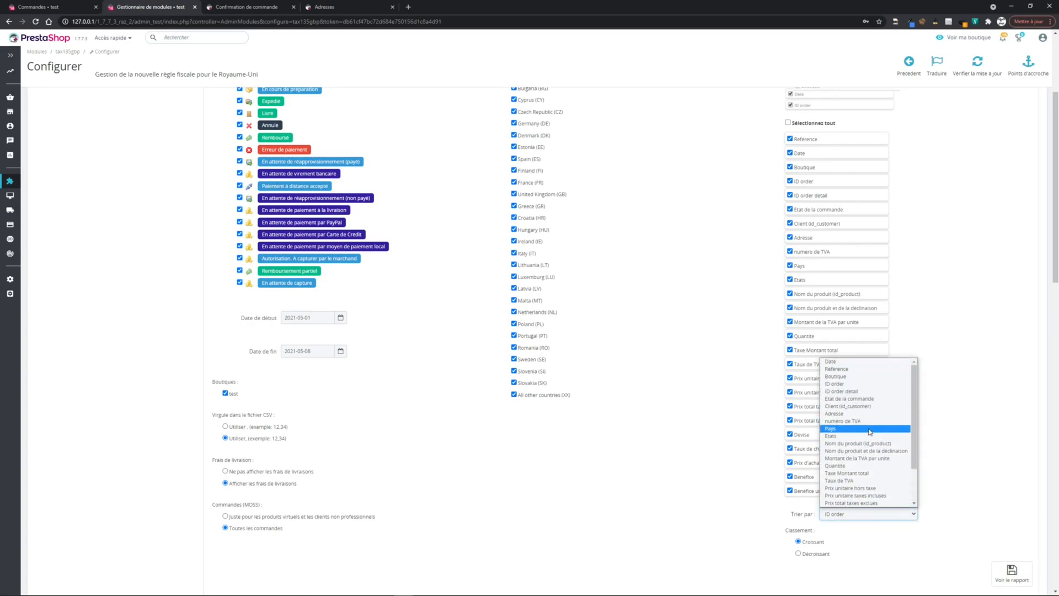
click(849, 385)
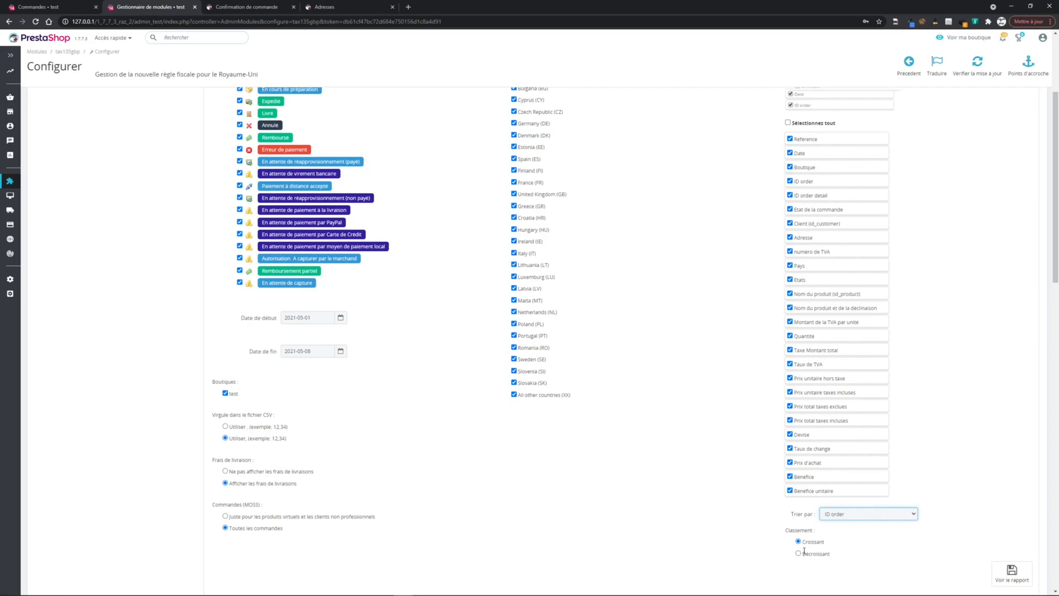
click(1010, 573)
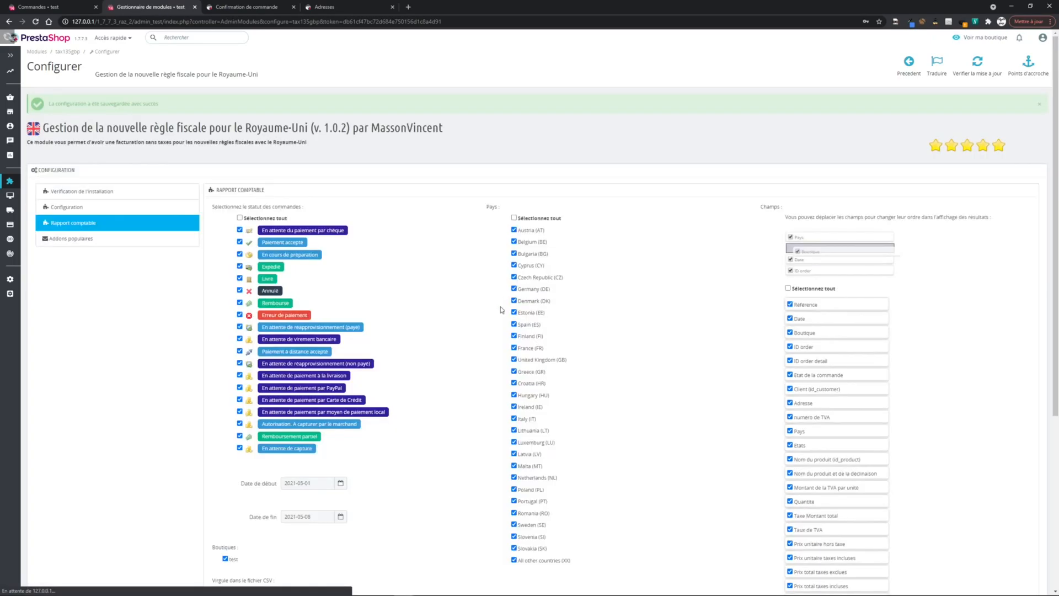
scroll(460, 314, down, 11)
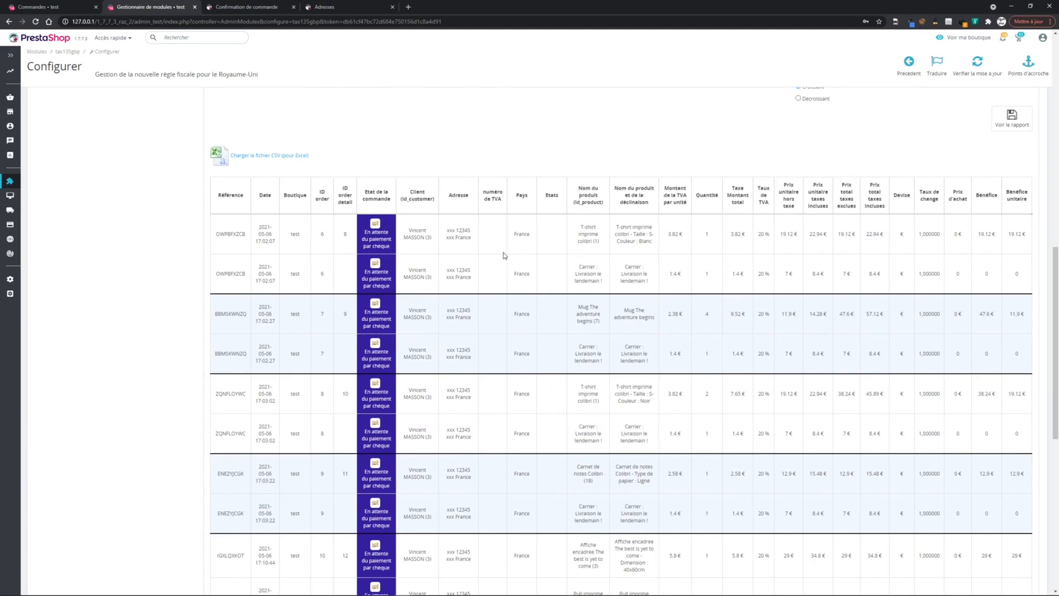
Set the report's sort direction to Décroissant, regenerate it and look through the order lines.
scroll(712, 285, up, 3)
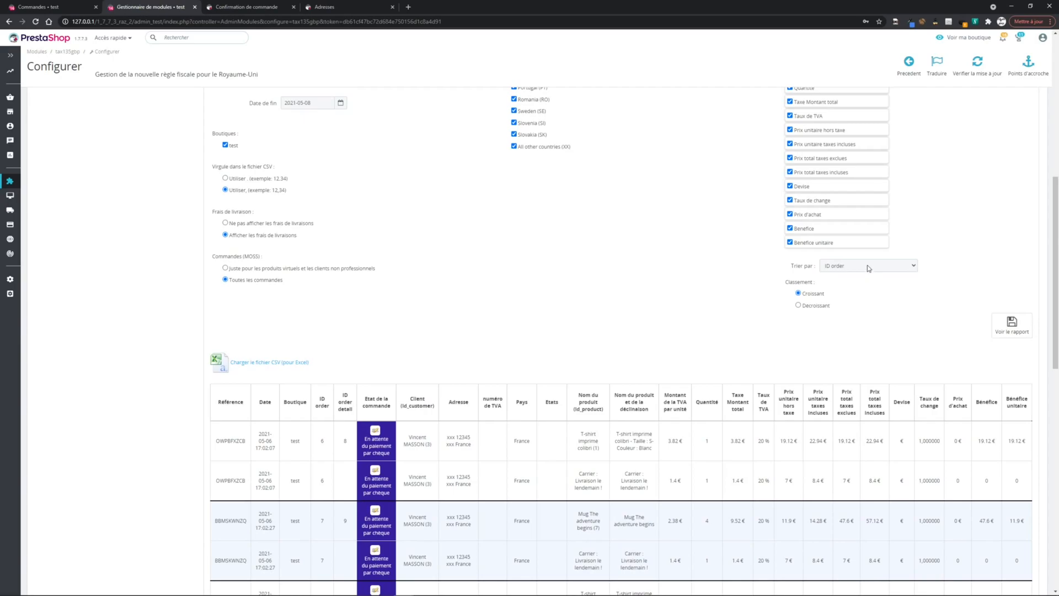
click(798, 306)
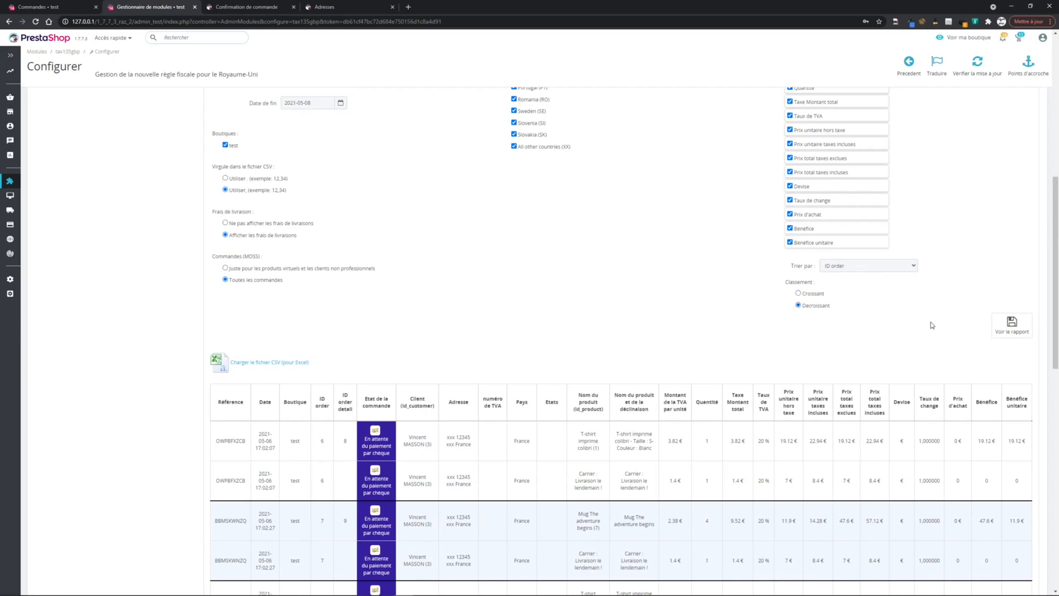
click(1012, 326)
scroll(552, 265, down, 10)
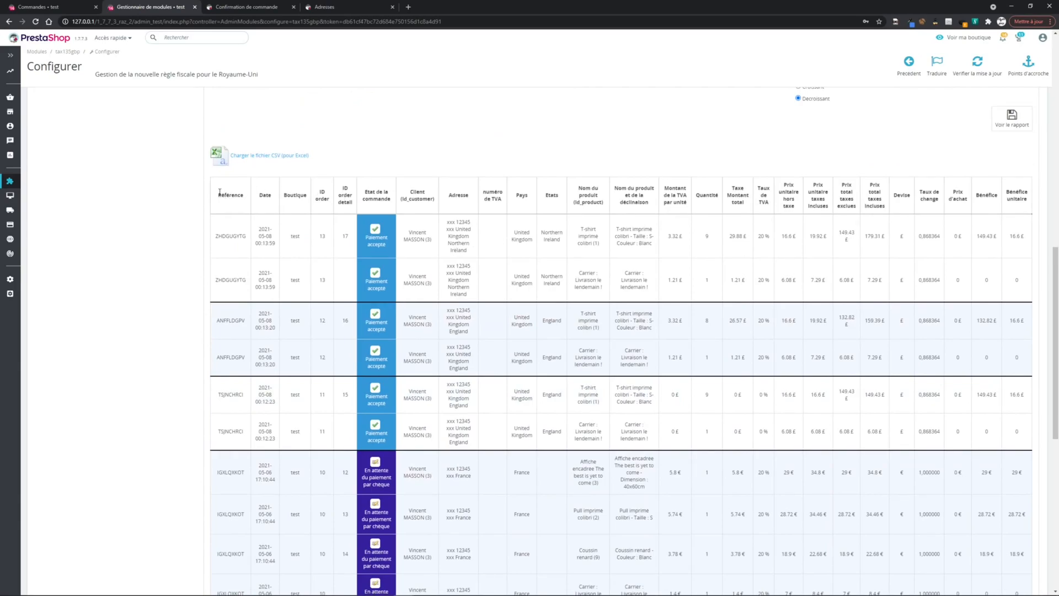
drag(1055, 327, 1057, 475)
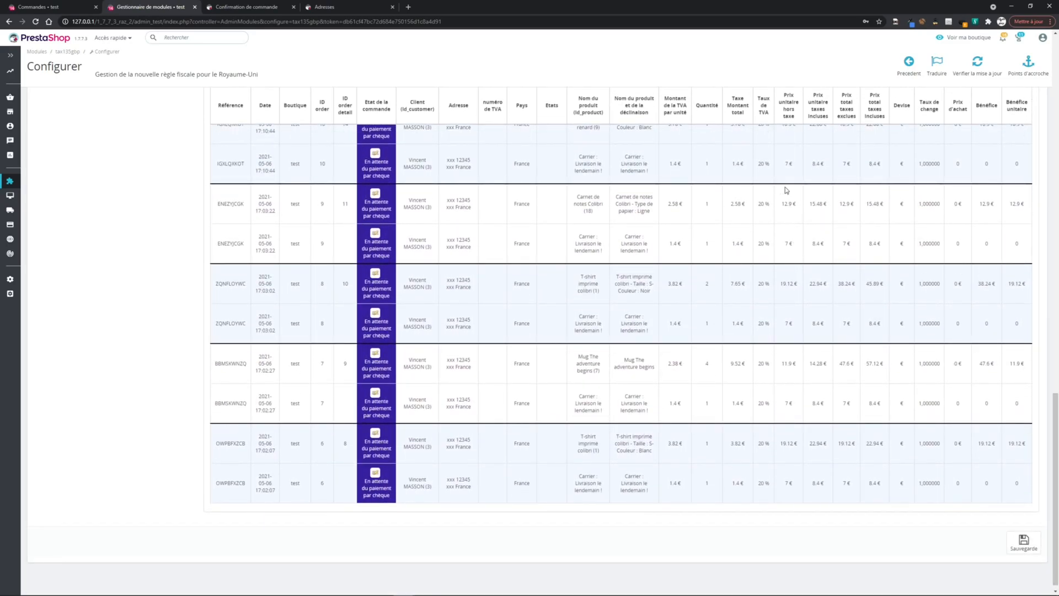
drag(1057, 435, 1058, 279)
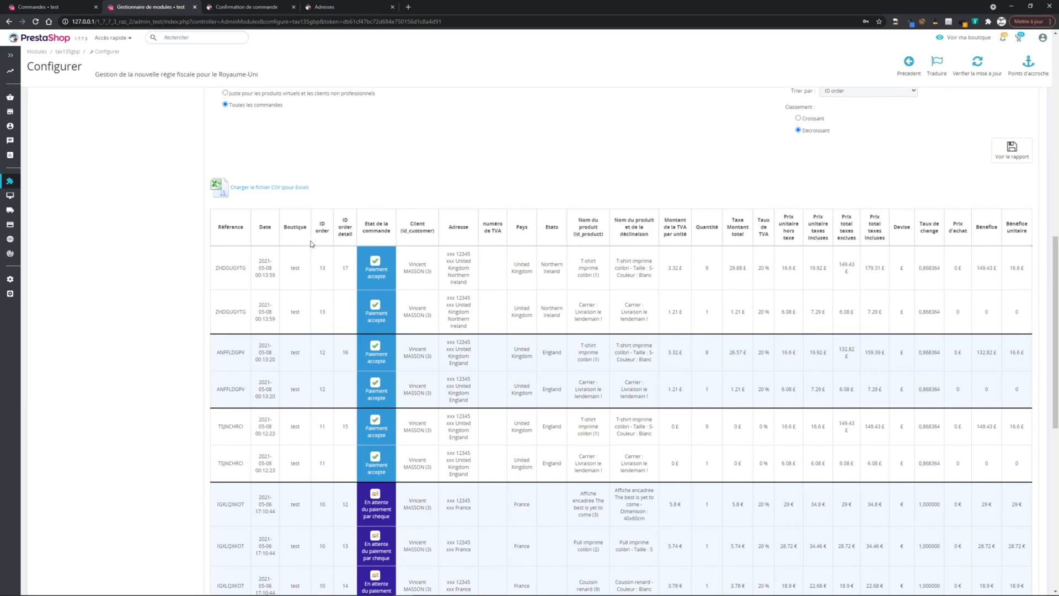
Exclude the Boutique field from the report and regenerate it.
double_click(295, 268)
scroll(753, 295, up, 6)
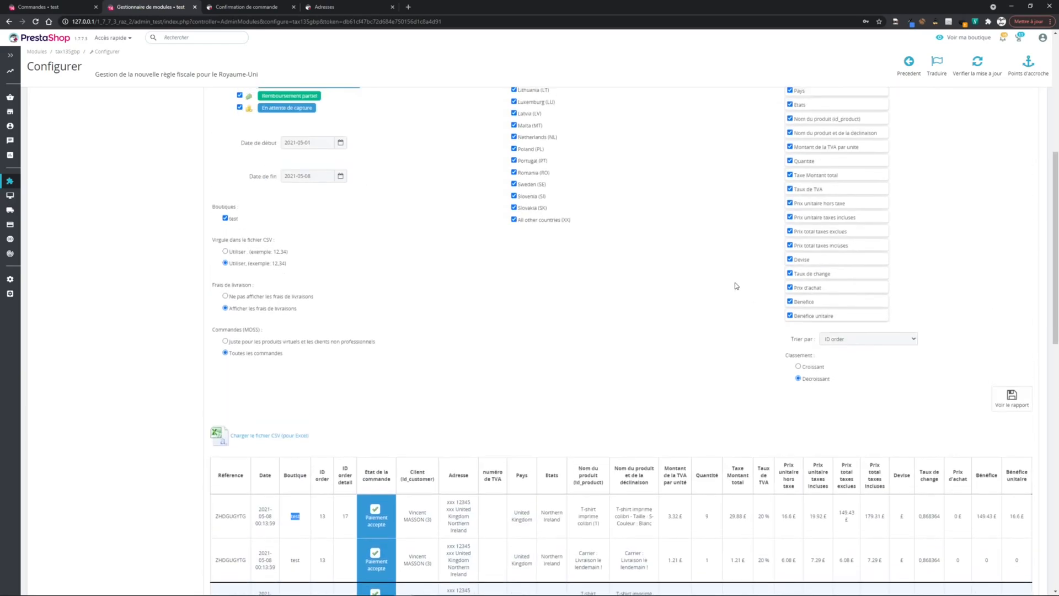
scroll(799, 176, up, 1)
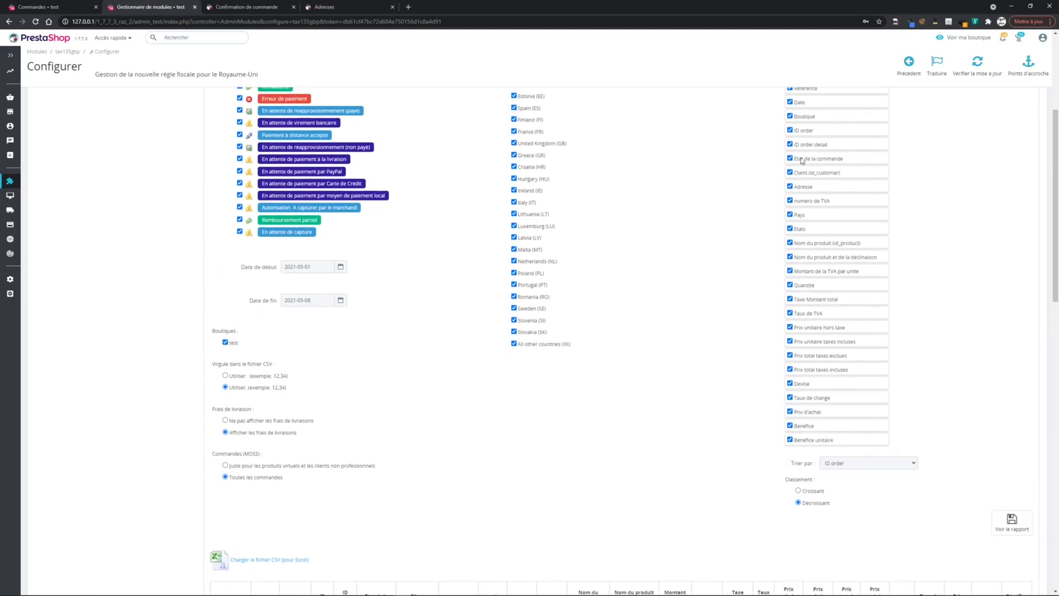
scroll(669, 328, down, 6)
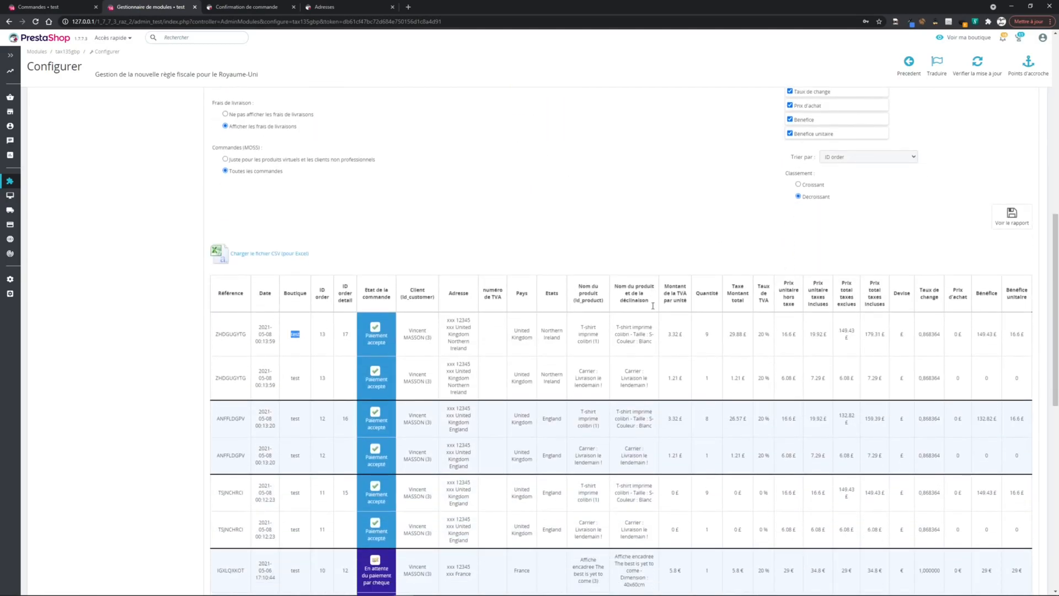
scroll(552, 303, up, 2)
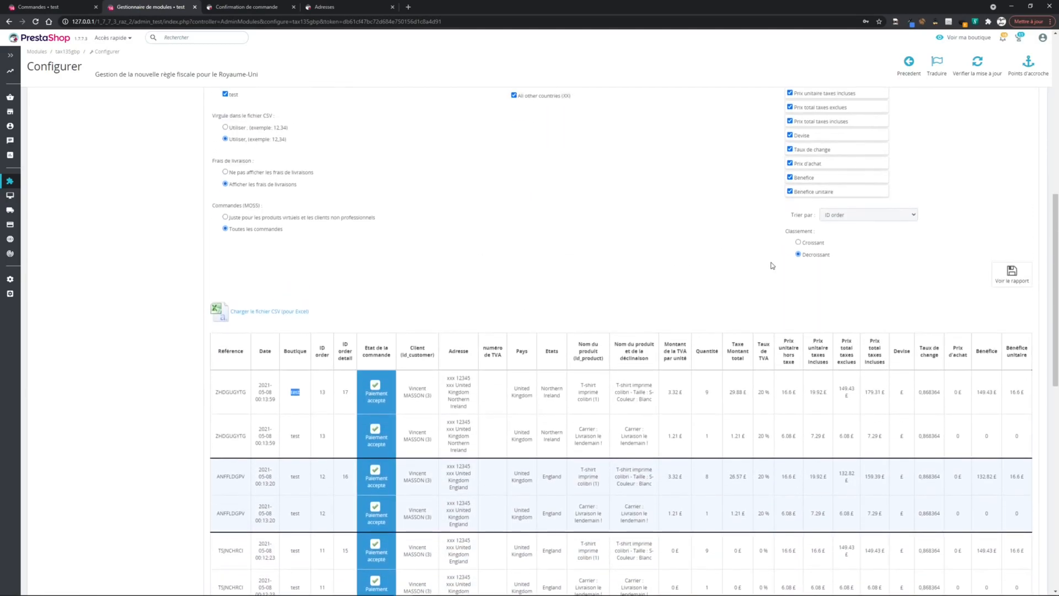
click(1009, 275)
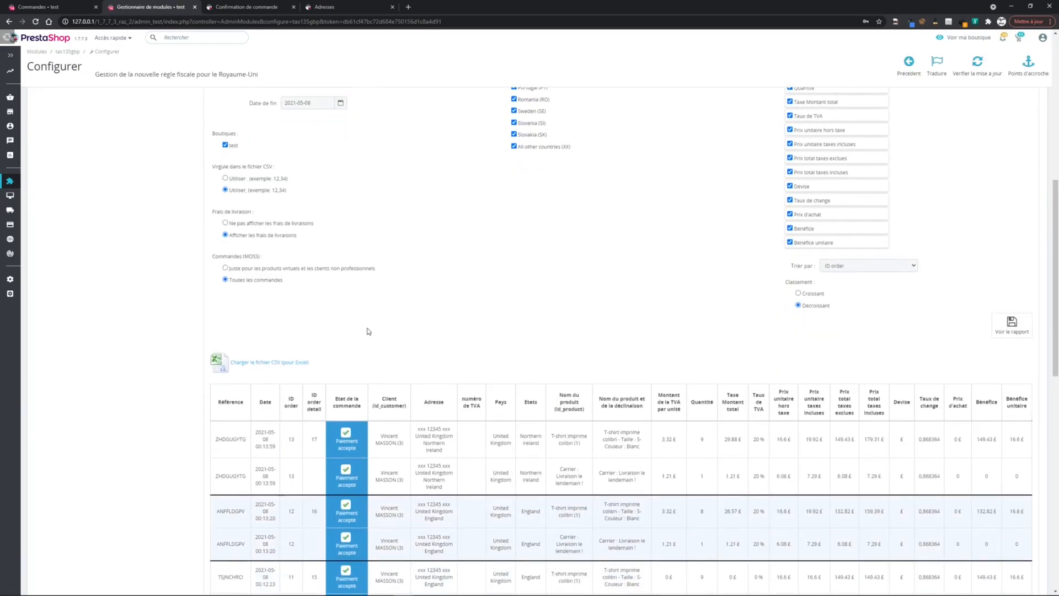
Move the Date field above Référence in the field order and regenerate the report.
scroll(595, 329, up, 7)
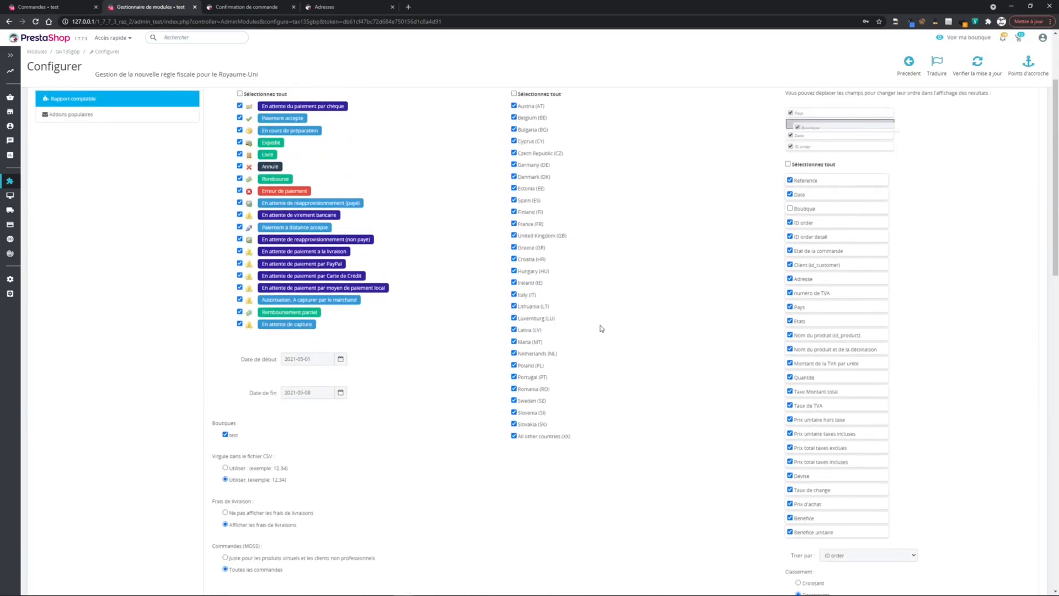
drag(832, 282, 834, 265)
scroll(954, 324, down, 2)
scroll(954, 324, down, 6)
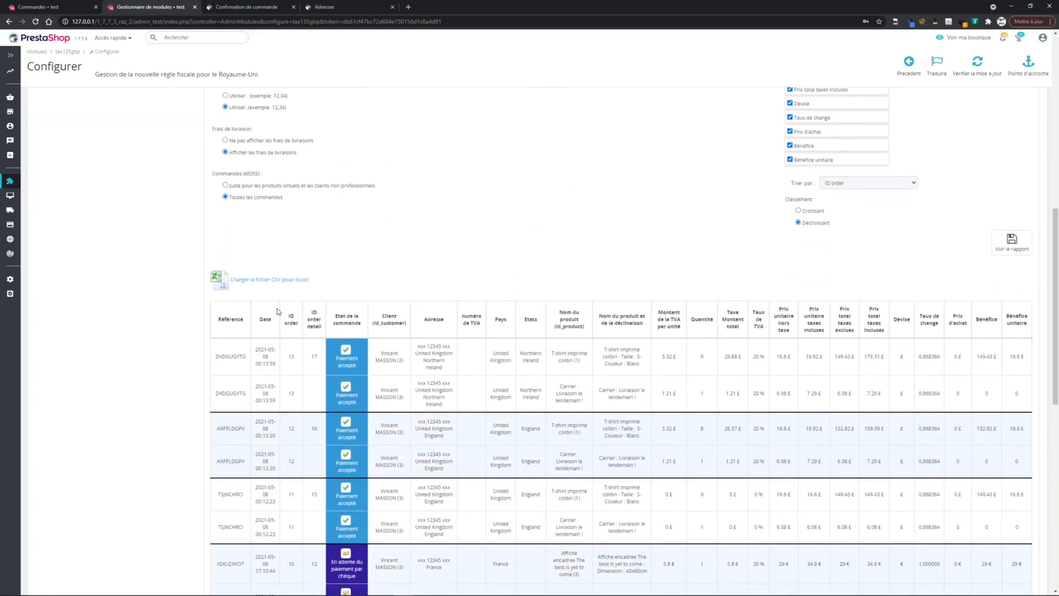
click(1010, 251)
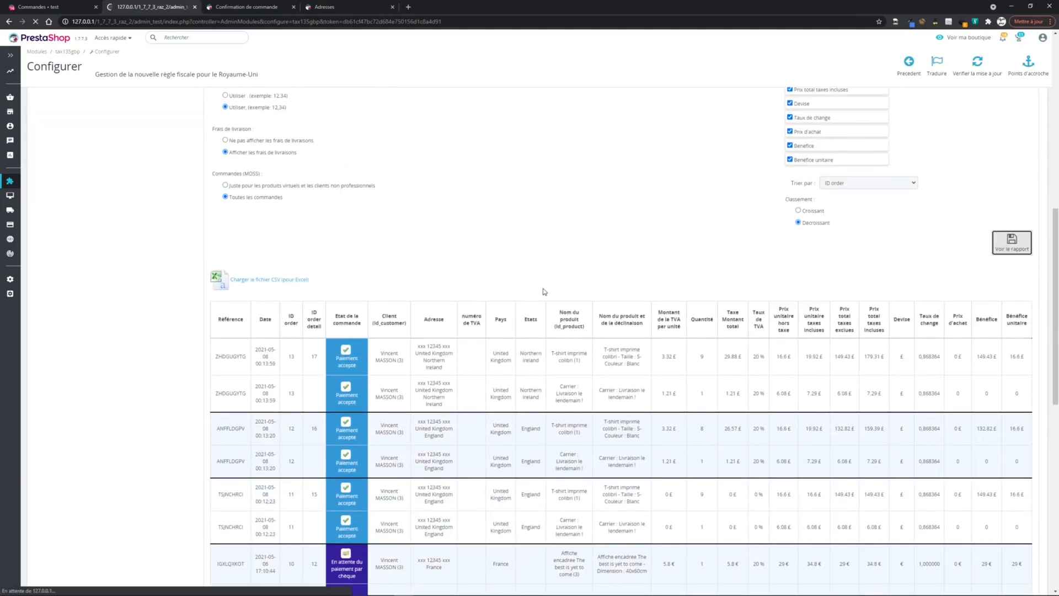
scroll(539, 291, down, 2)
scroll(538, 292, down, 2)
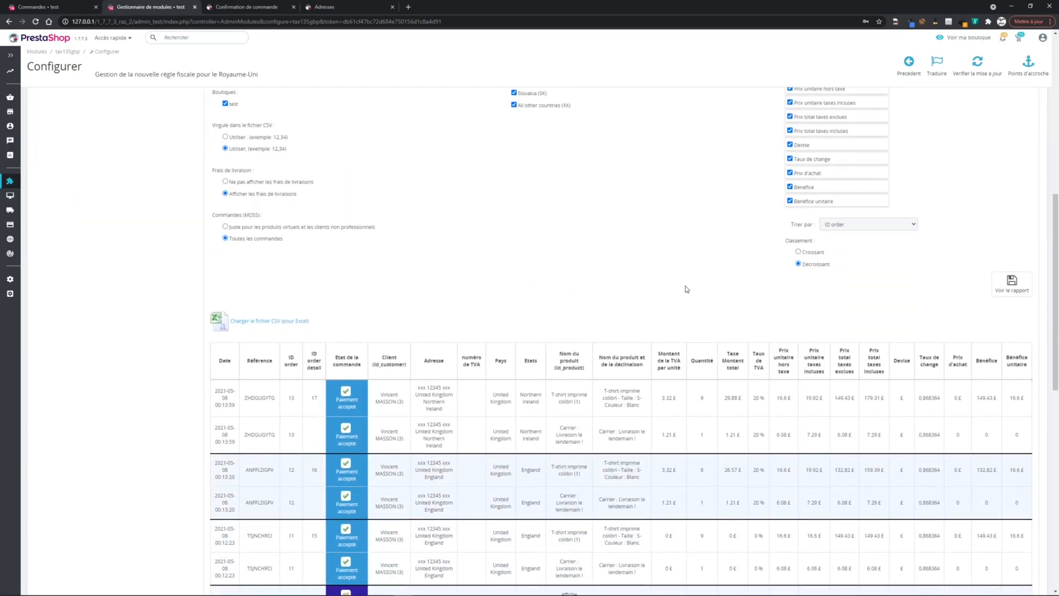
Exclude the numéro de TVA field, regenerate the report and review its England and Northern Ireland order lines.
scroll(686, 289, up, 5)
click(790, 252)
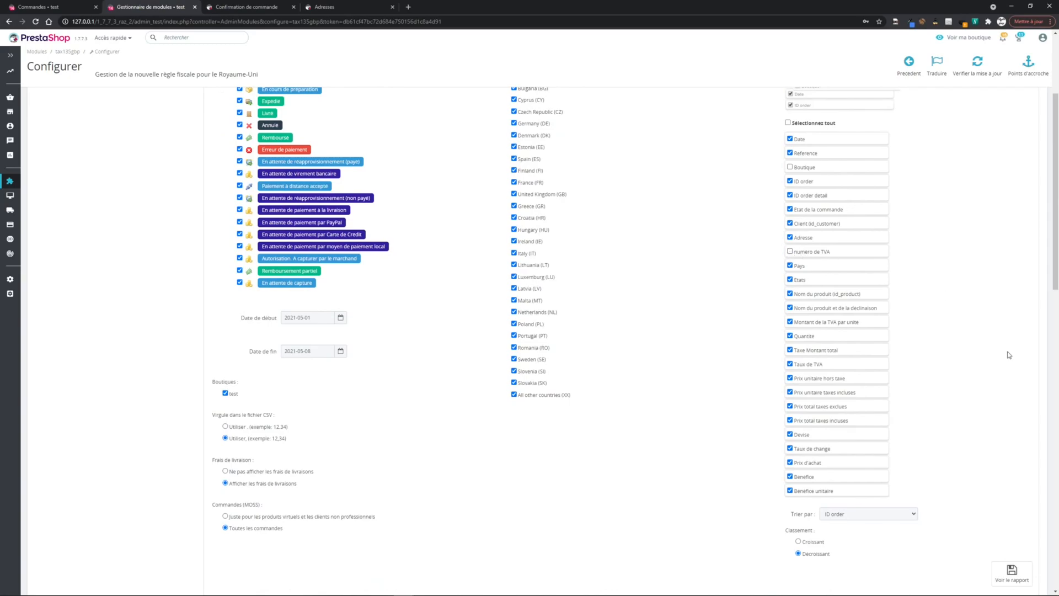
scroll(1009, 354, down, 5)
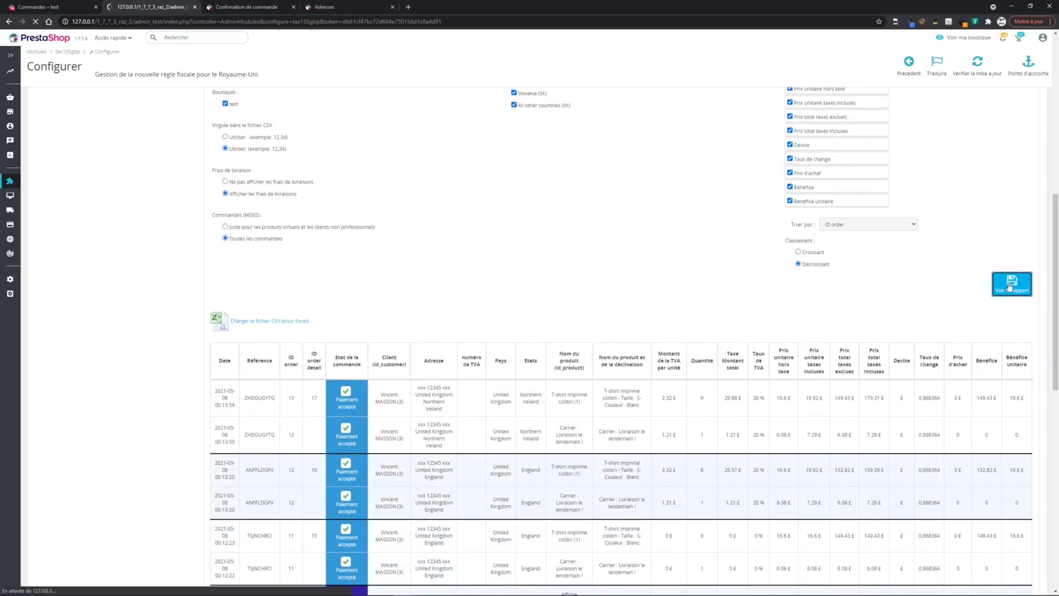
scroll(659, 268, down, 1)
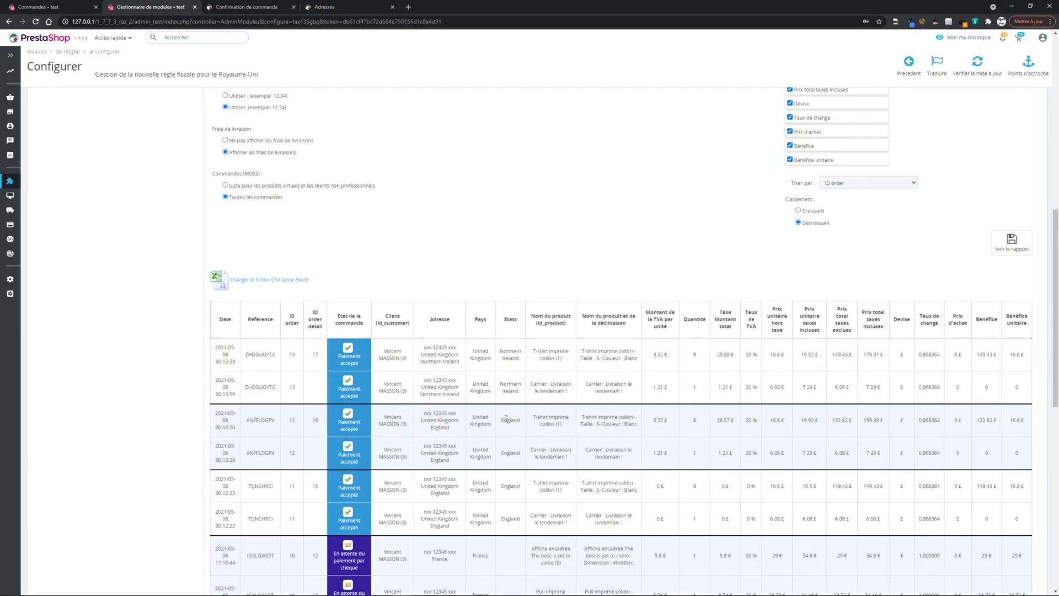
scroll(506, 420, down, 1)
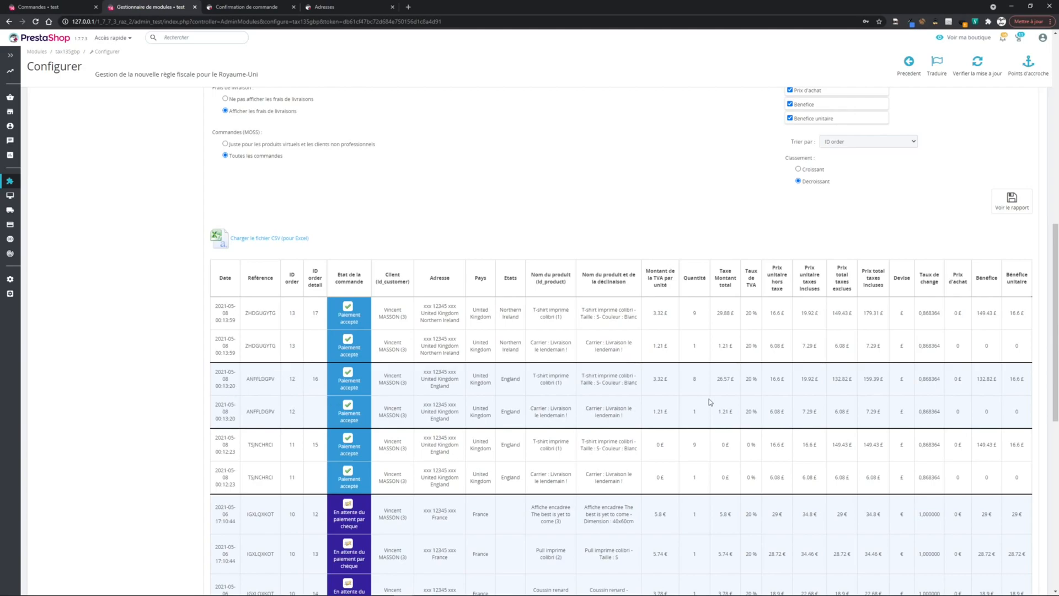
scroll(392, 379, down, 3)
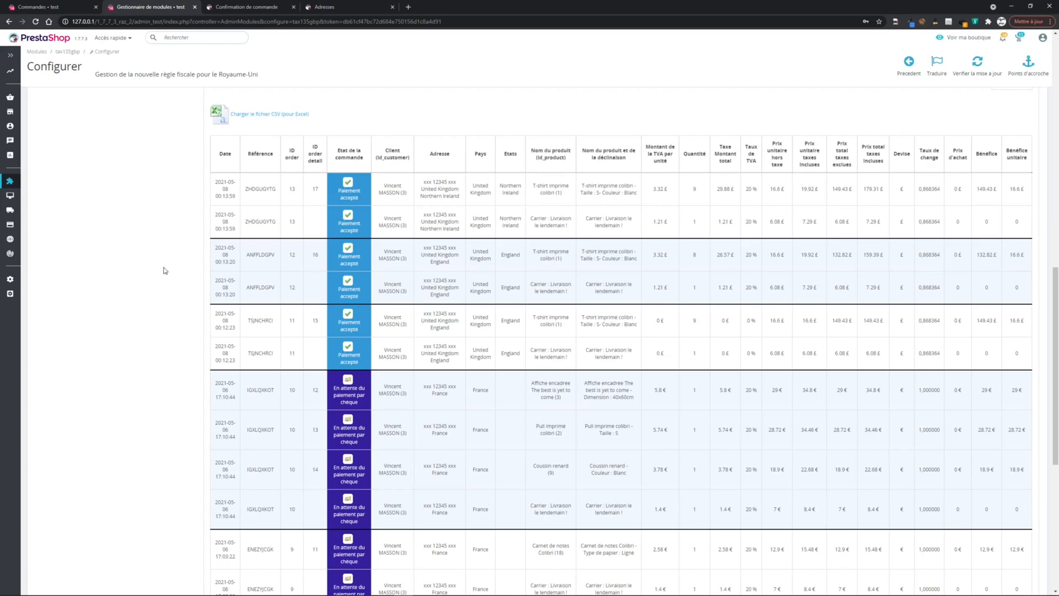
Download the accounting report as a CSV file and open it in Excel.
click(272, 114)
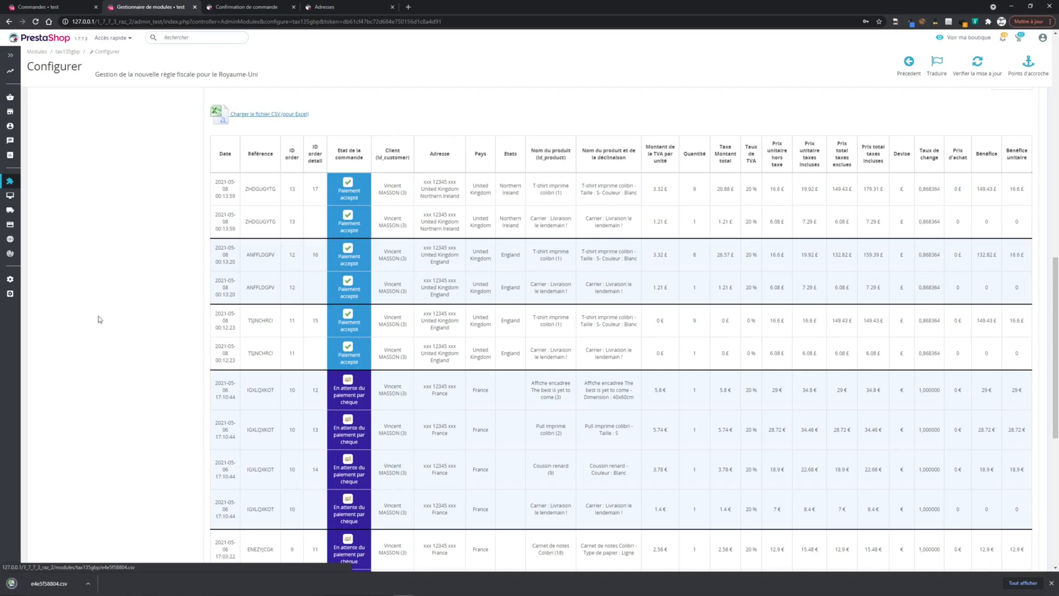
click(75, 580)
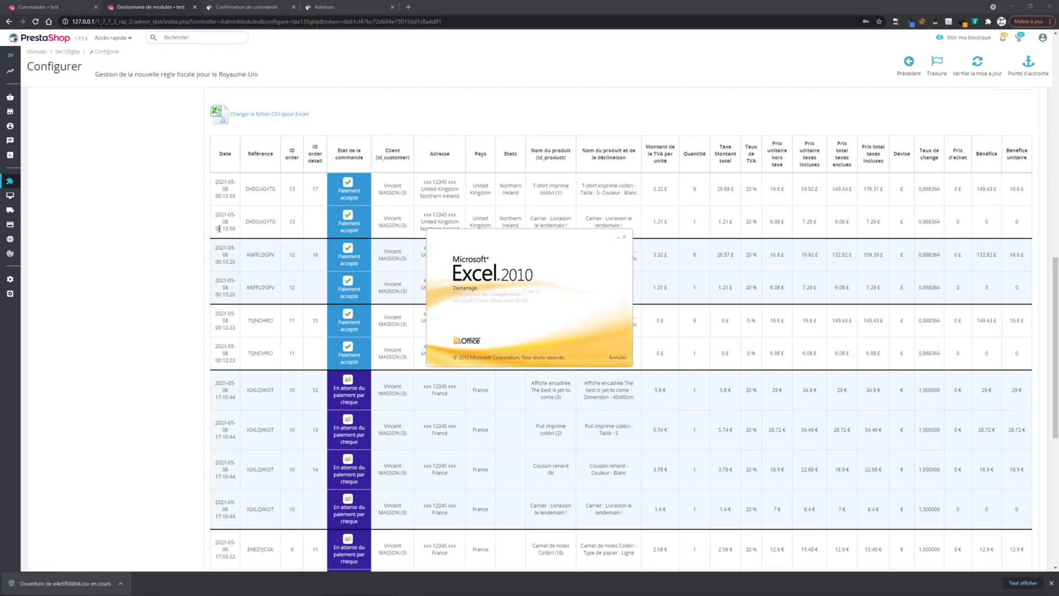
drag(148, 94, 207, 117)
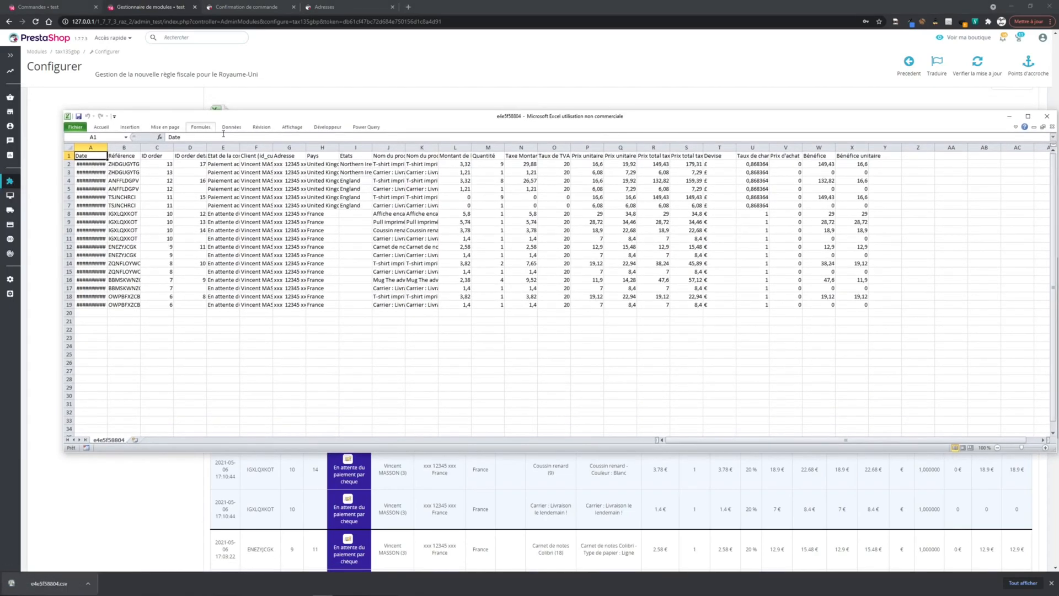
Centre the header row's titles and wrap their text using the Centrer et à la ligne macro.
click(1015, 127)
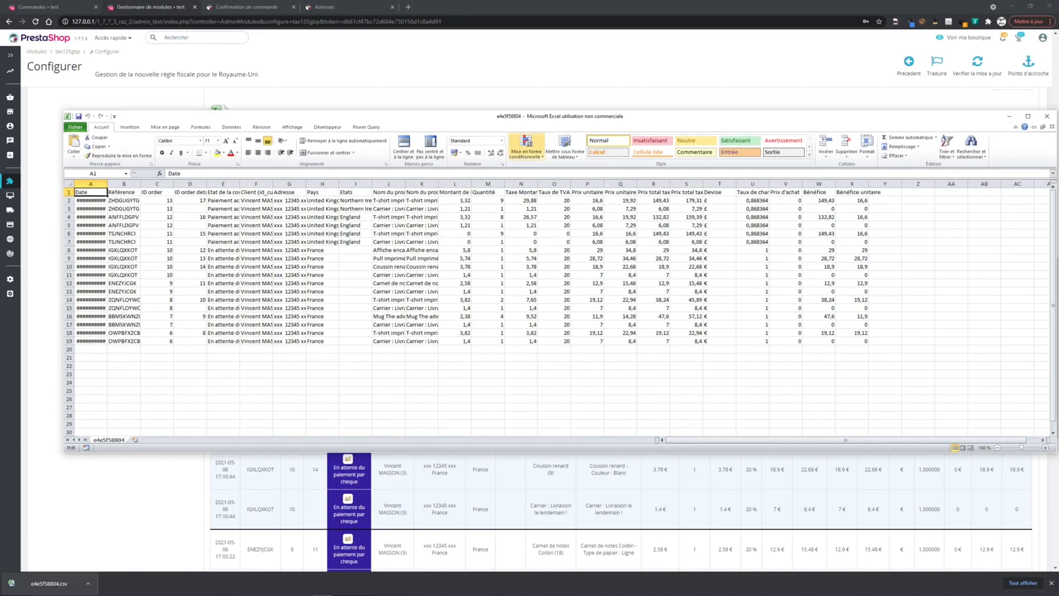
click(68, 192)
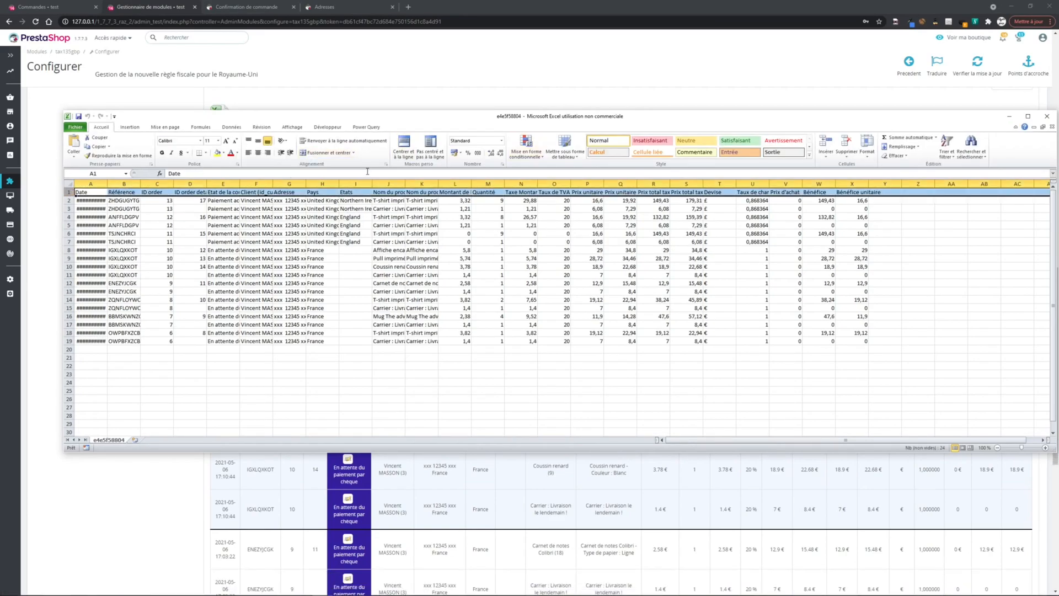
click(404, 145)
Fit all column widths to their contents and narrow the Adresse column.
click(69, 184)
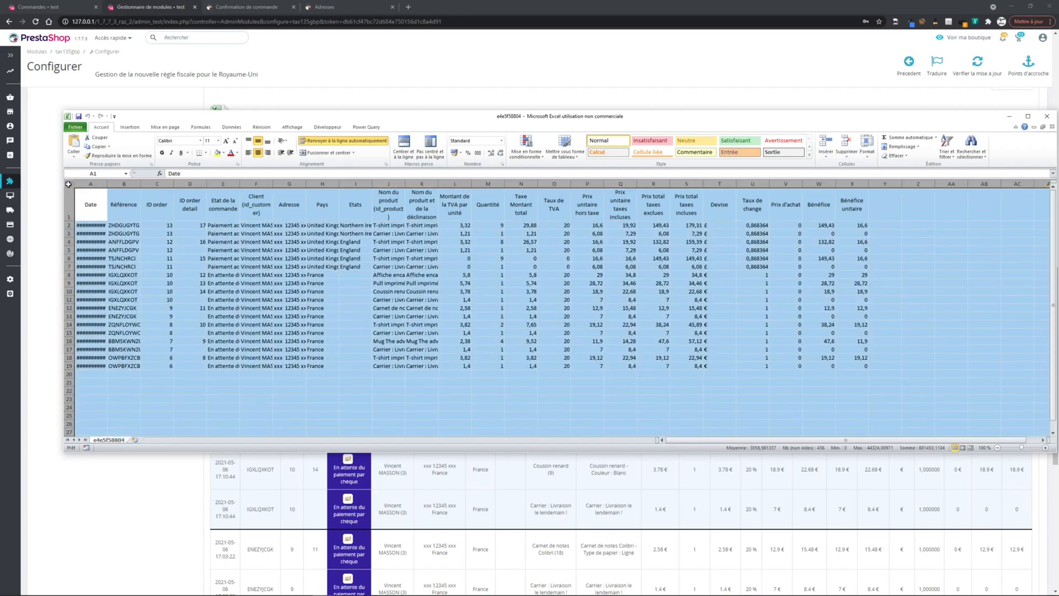
double_click(107, 184)
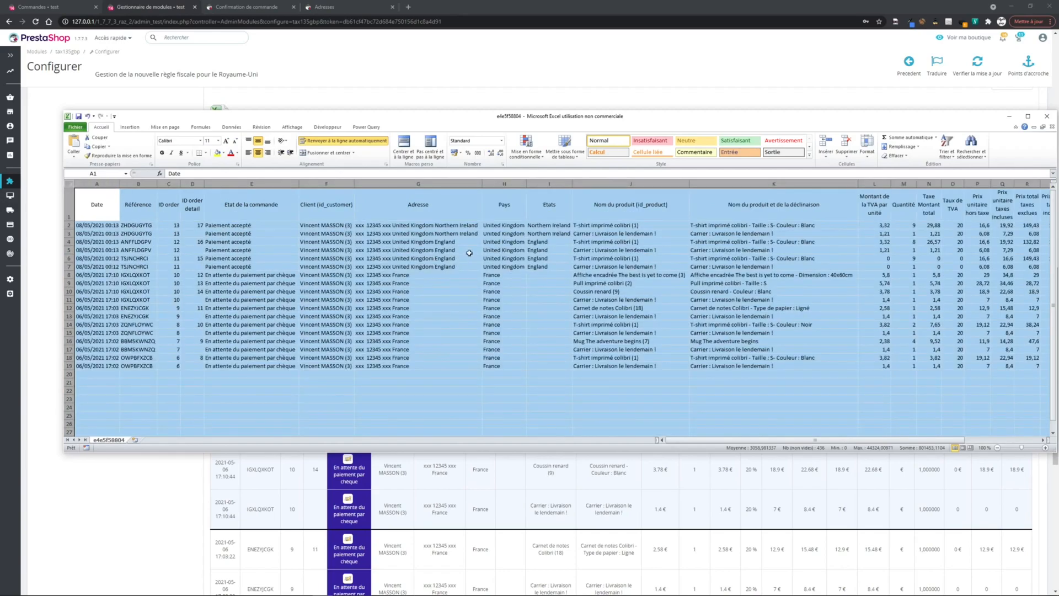
click(445, 212)
drag(482, 187, 385, 187)
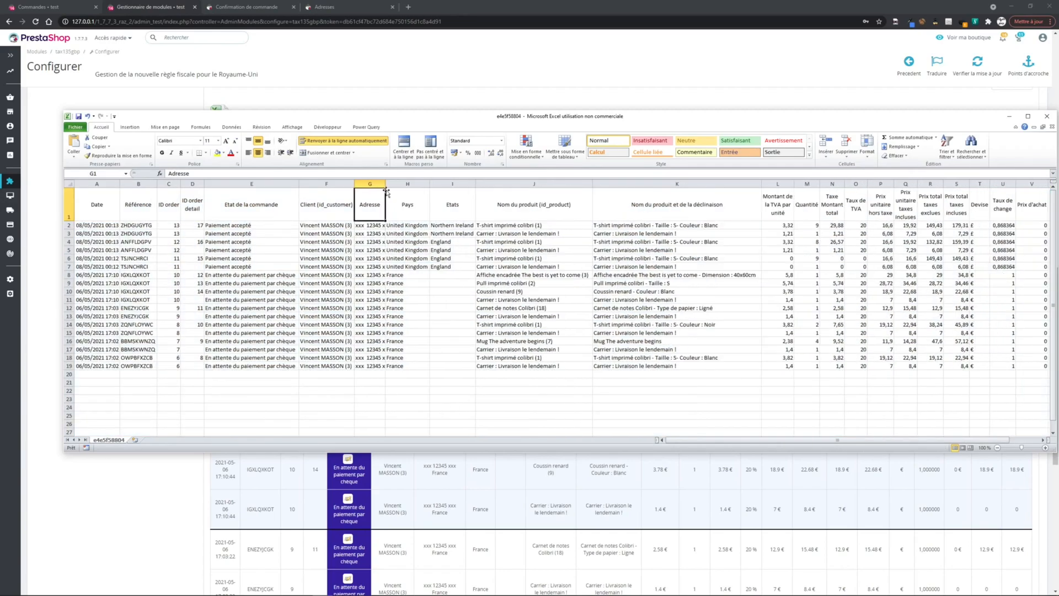
Examine the amounts from Quantité to Prix total taxes incluses in the exported order lines, then the Prix unitaire hors taxe values.
drag(499, 120, 463, 124)
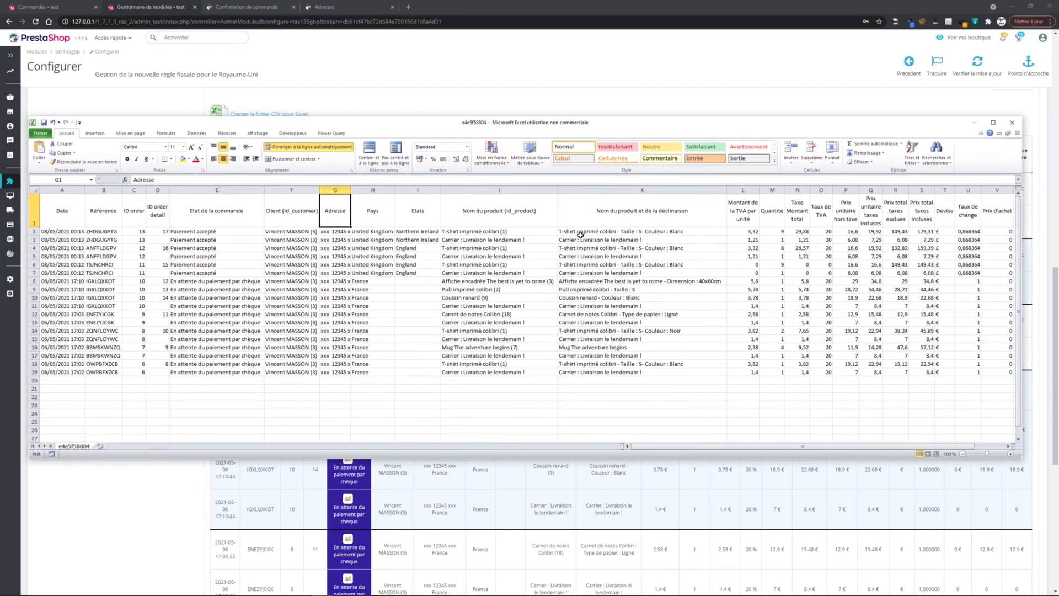
drag(781, 230, 932, 372)
drag(806, 126, 830, 221)
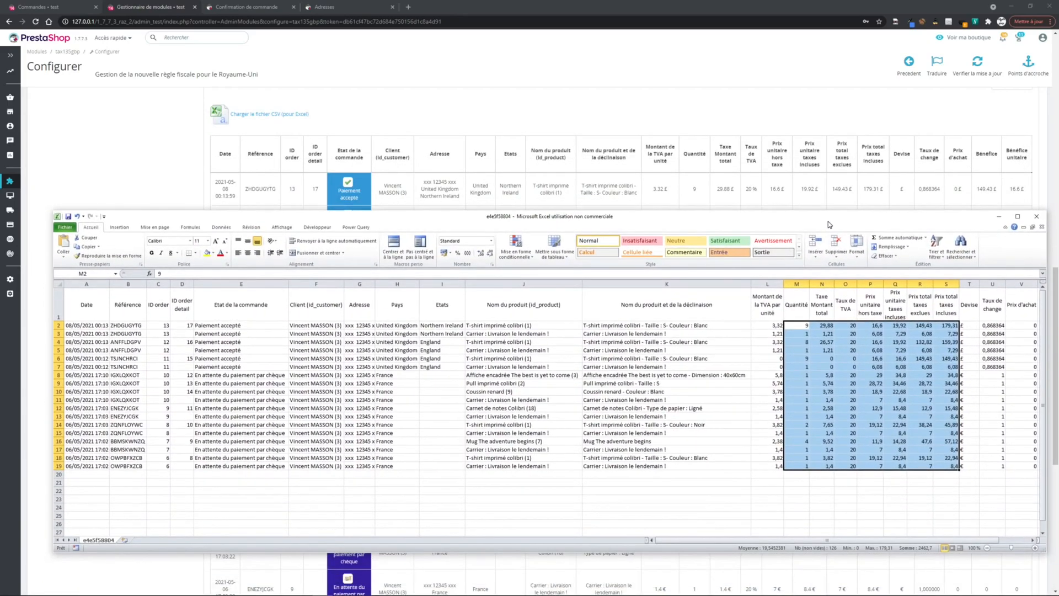
click(892, 359)
drag(873, 325, 876, 457)
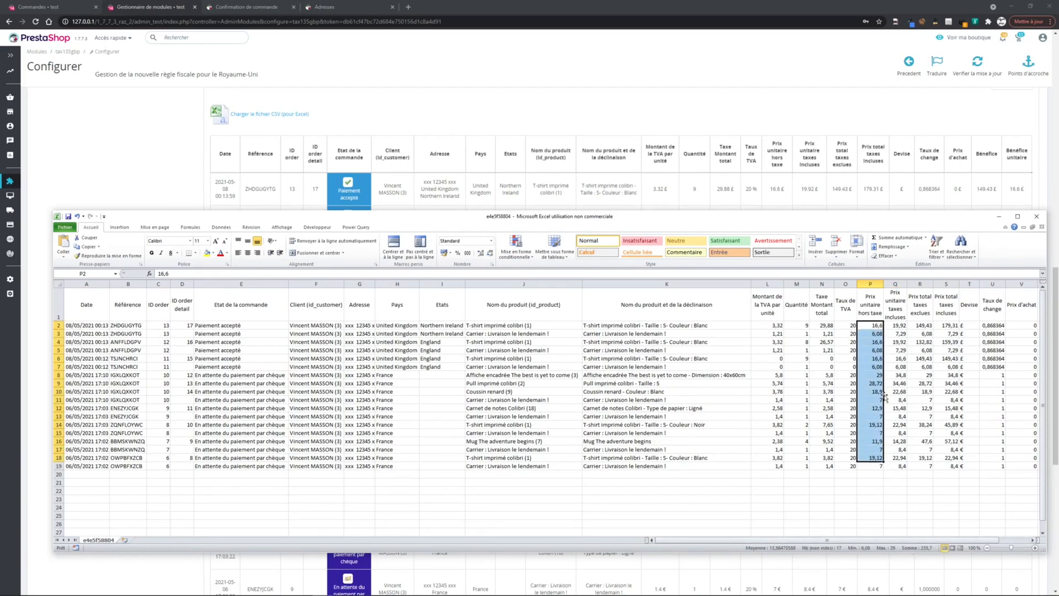
drag(895, 219, 889, 214)
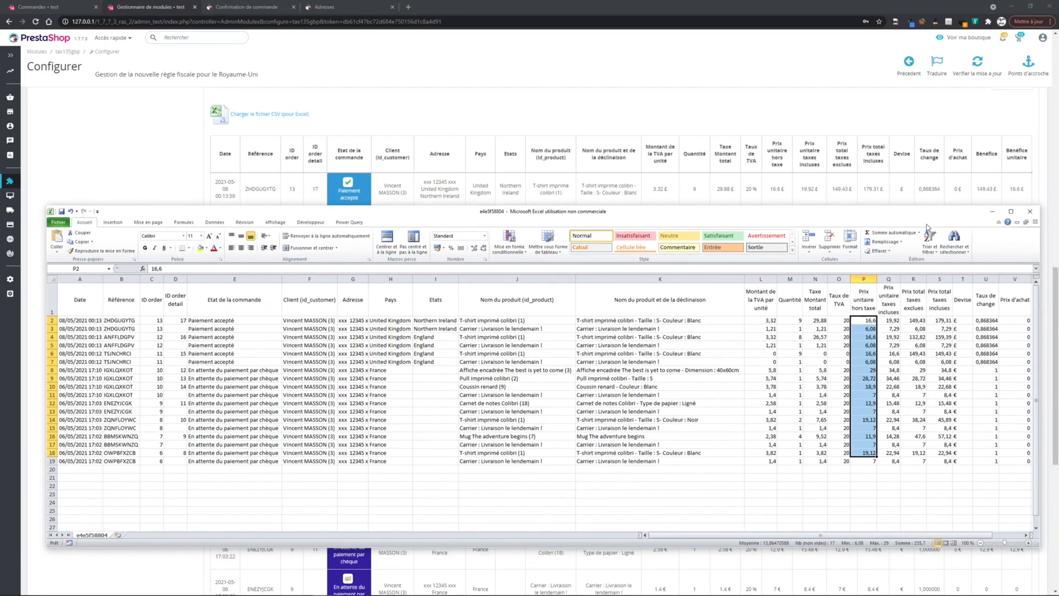
Collapse the ribbon to inspect the exported Devise column, and return to the report's field options in PrestaShop.
click(999, 222)
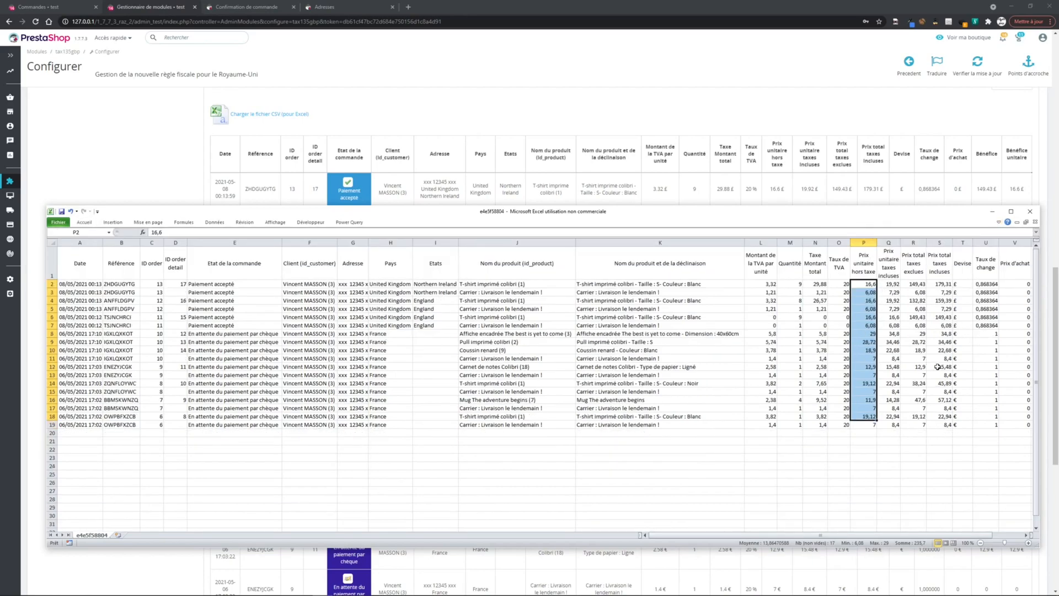
drag(965, 258, 963, 424)
drag(946, 214, 930, 263)
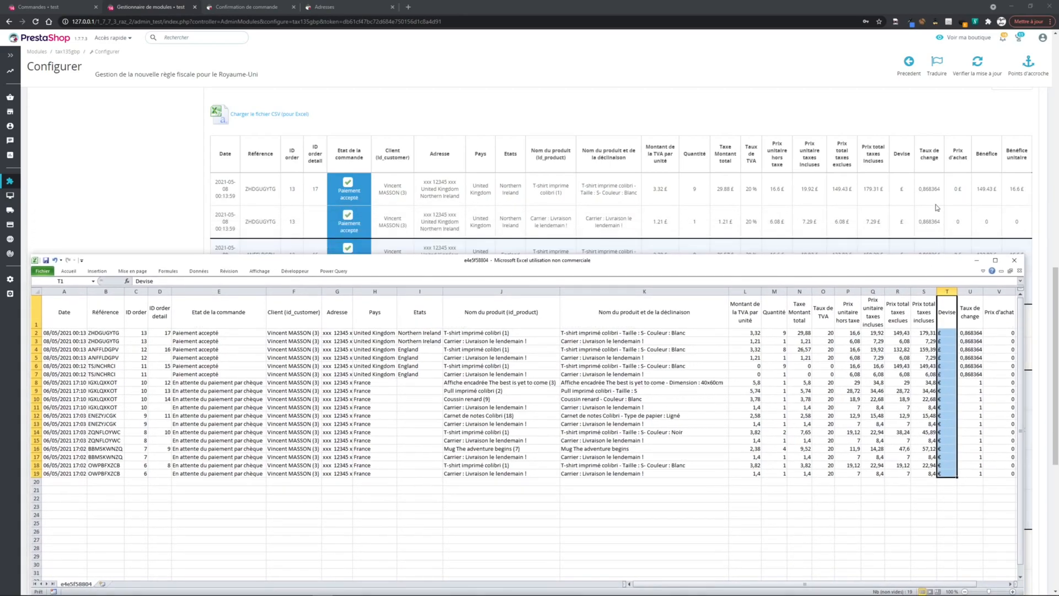
click(942, 119)
drag(1055, 290, 1056, 172)
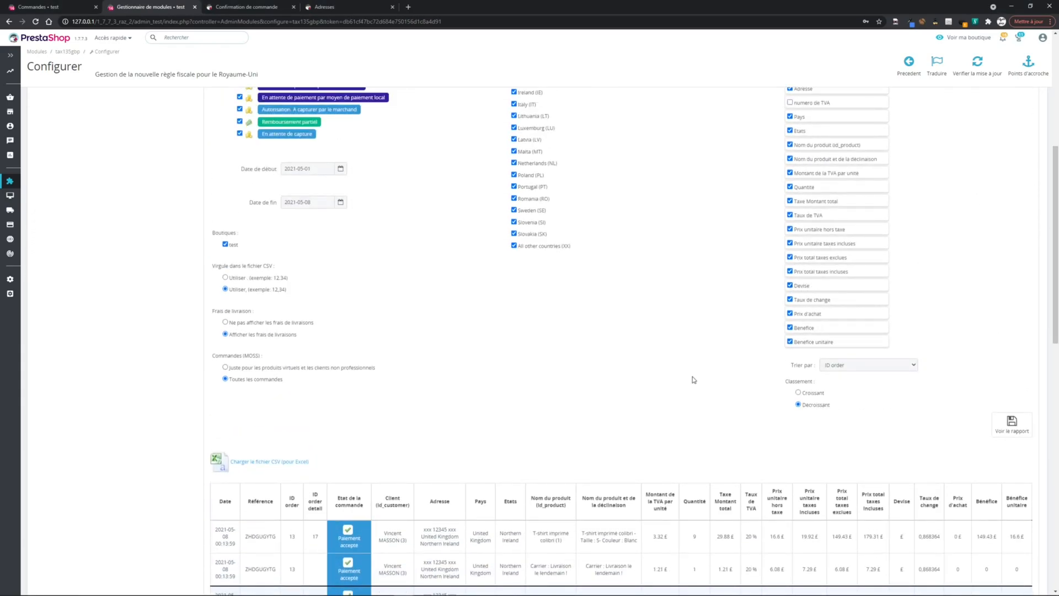
Switch back to Excel, check the Taux de change values of the United Kingdom orders, and close the workbook.
click(318, 586)
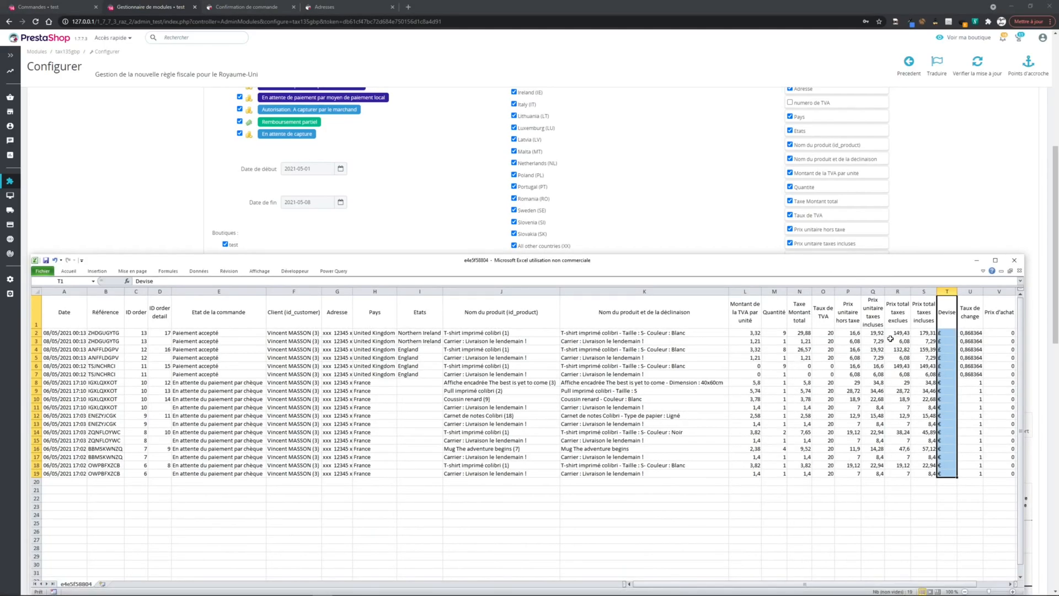
drag(970, 341, 971, 375)
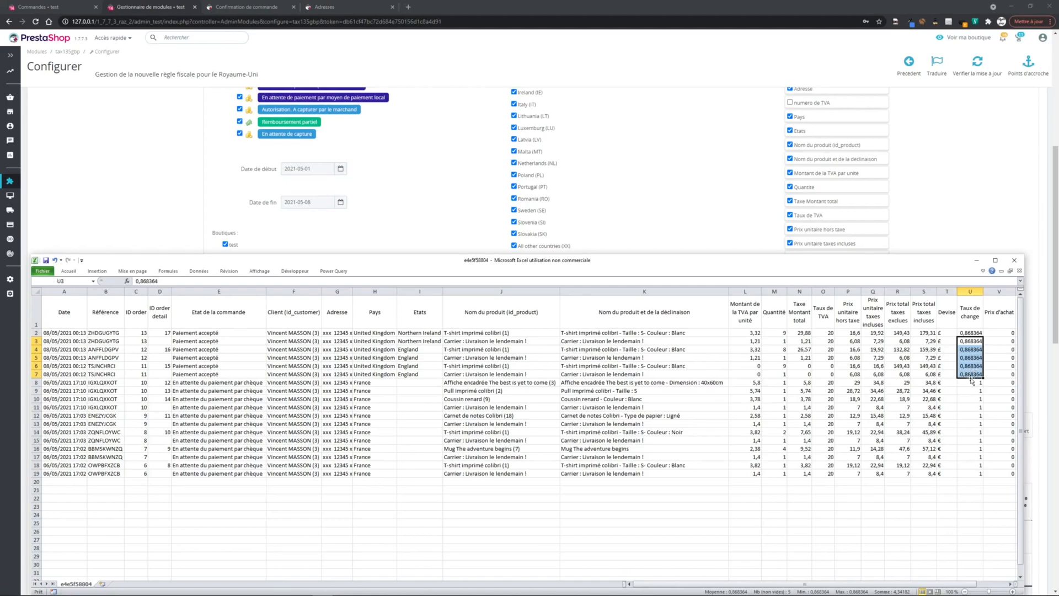
click(969, 348)
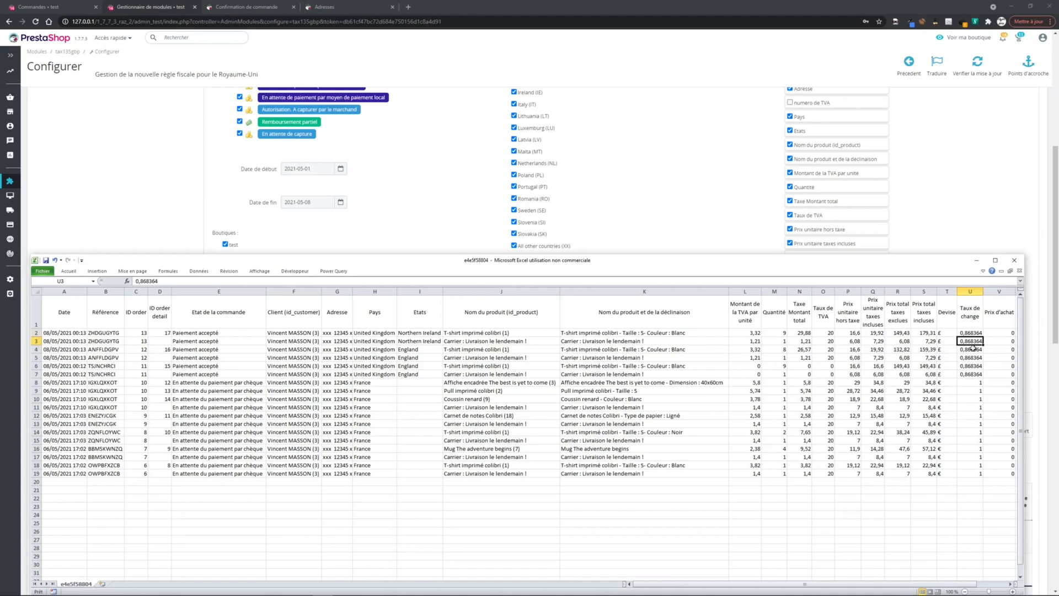
click(973, 365)
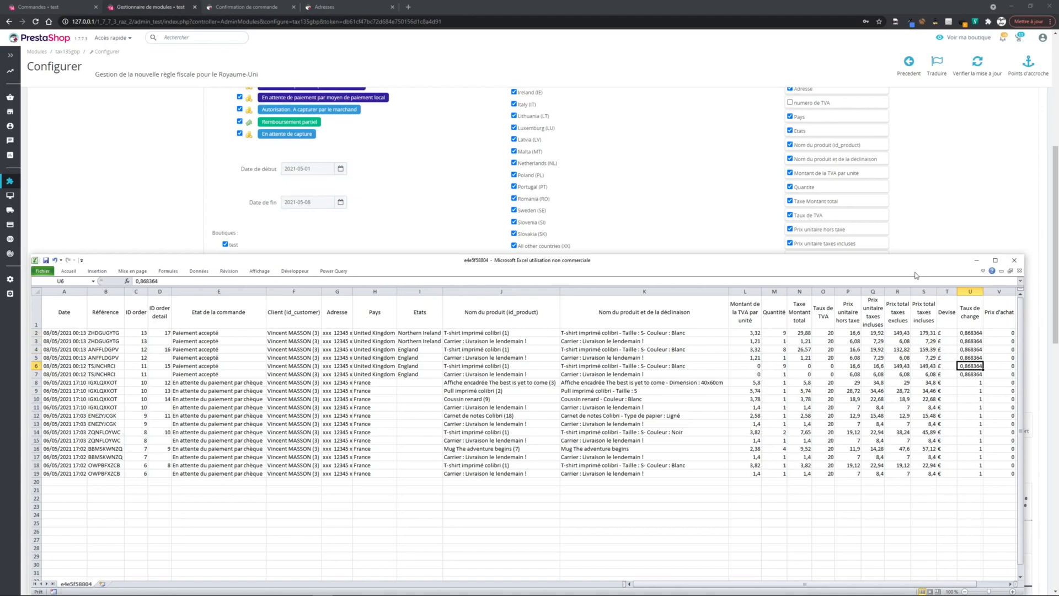
click(1018, 263)
click(528, 311)
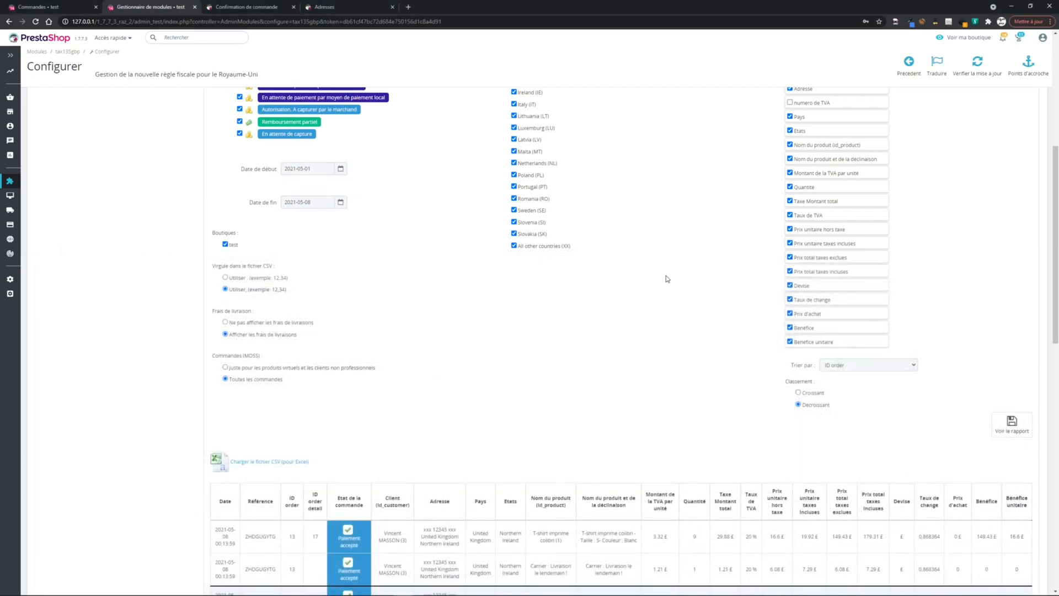
Exclude shipping costs, sort the accounting report by Bénéfice unitaire in descending order, and regenerate it.
click(225, 322)
click(865, 365)
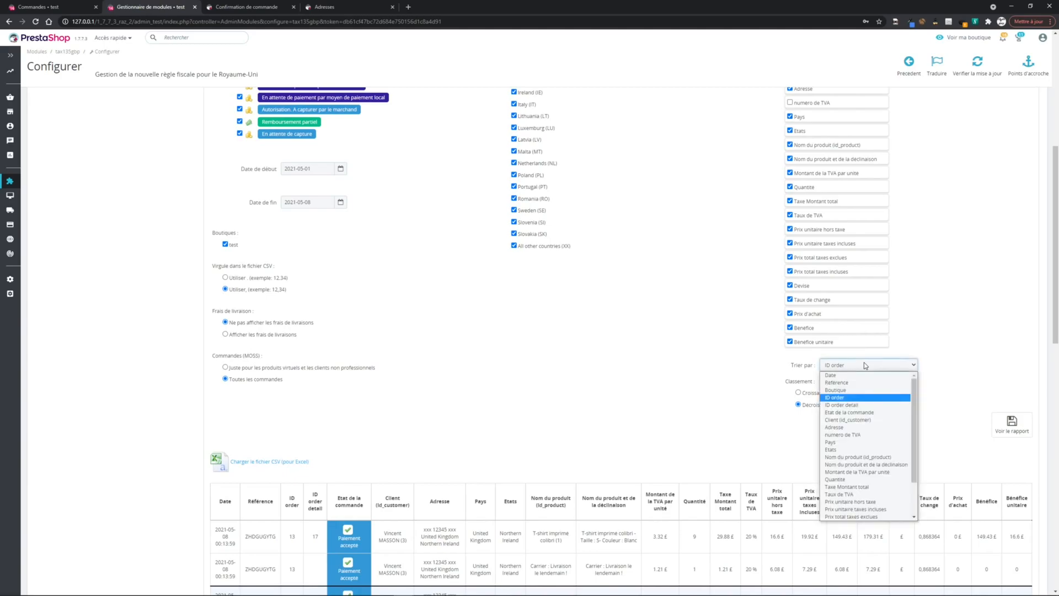
scroll(874, 519, down, 2)
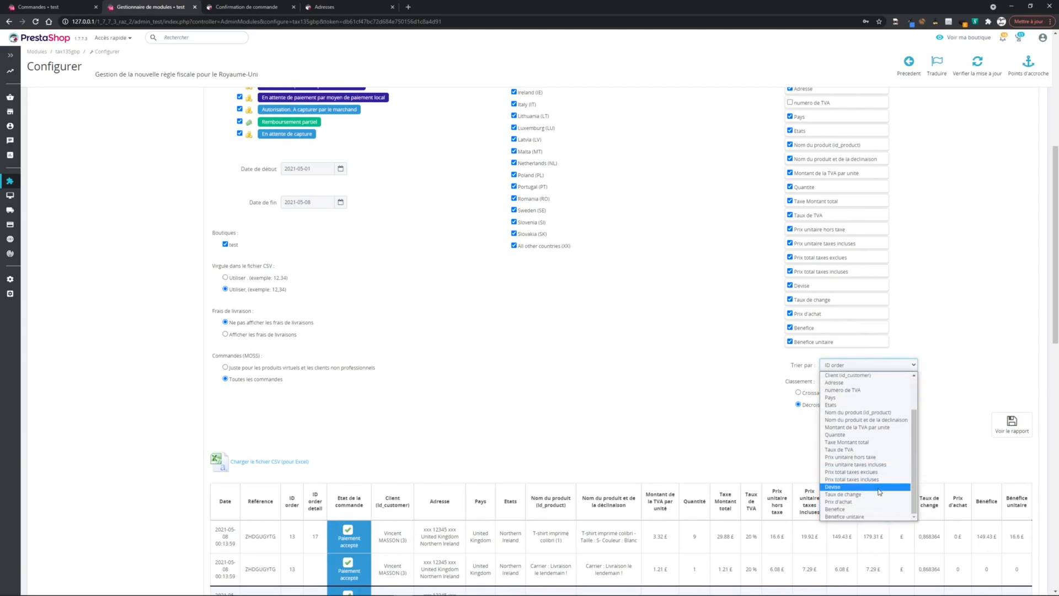
click(861, 517)
click(1012, 425)
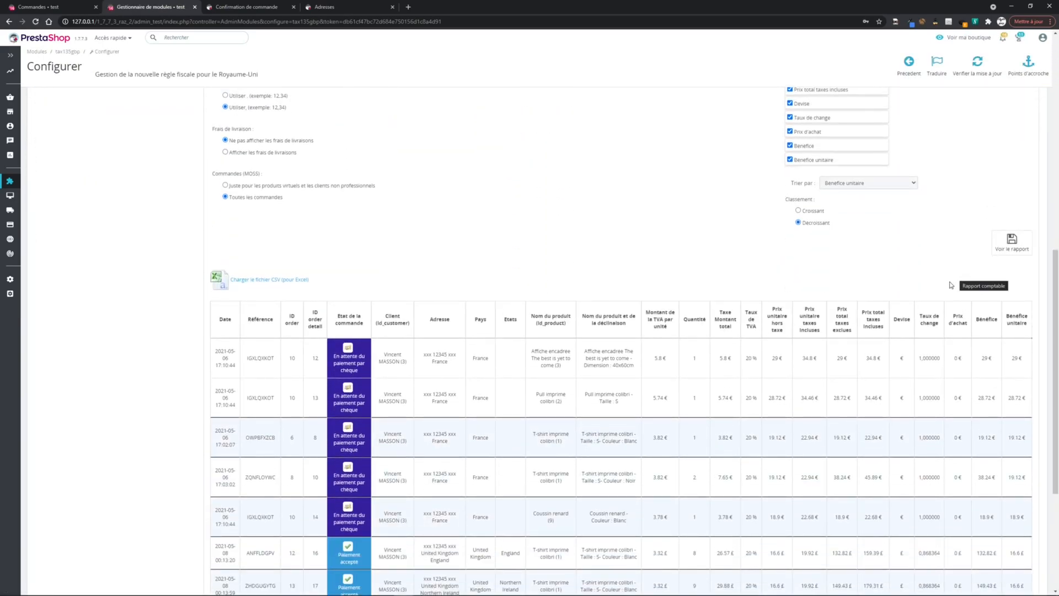
Review the Bénéfice unitaire ordering of the report lines against the selected statuses, countries and fields.
drag(1010, 358, 1024, 359)
scroll(1026, 362, down, 2)
drag(1008, 313, 1026, 315)
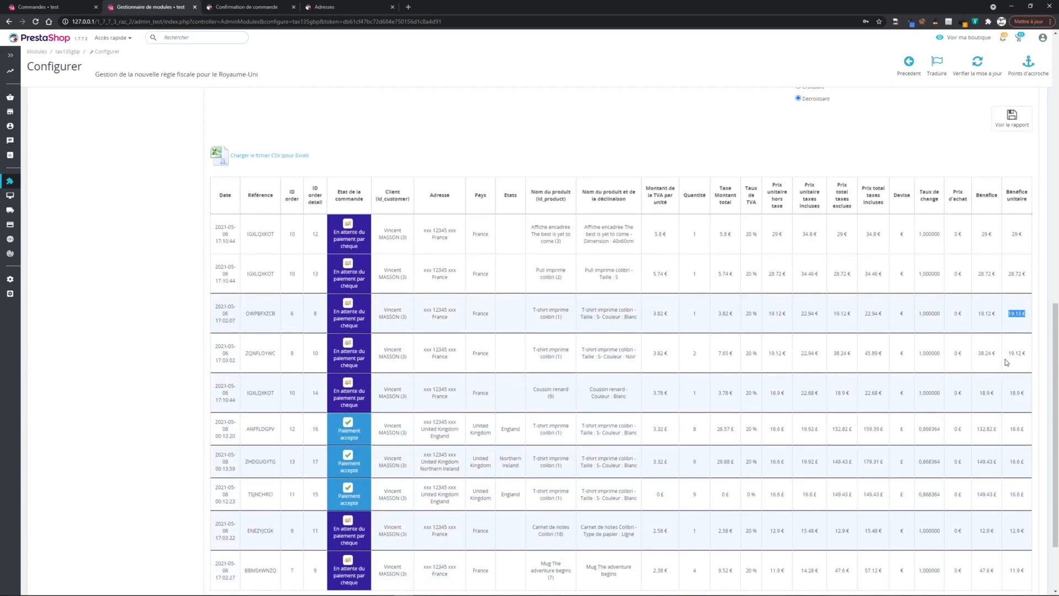
scroll(907, 309, up, 10)
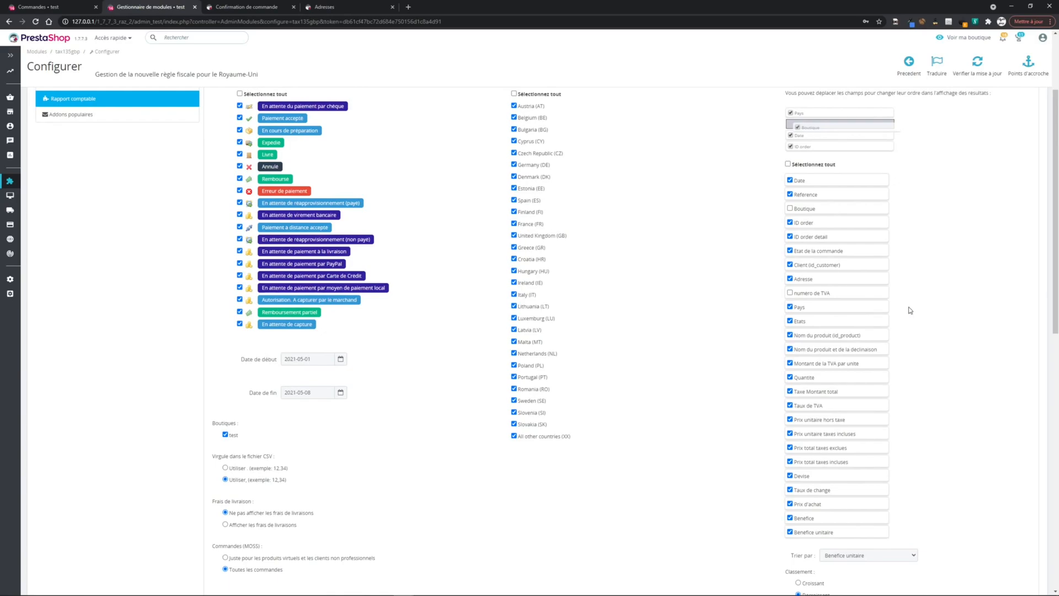
scroll(909, 311, down, 7)
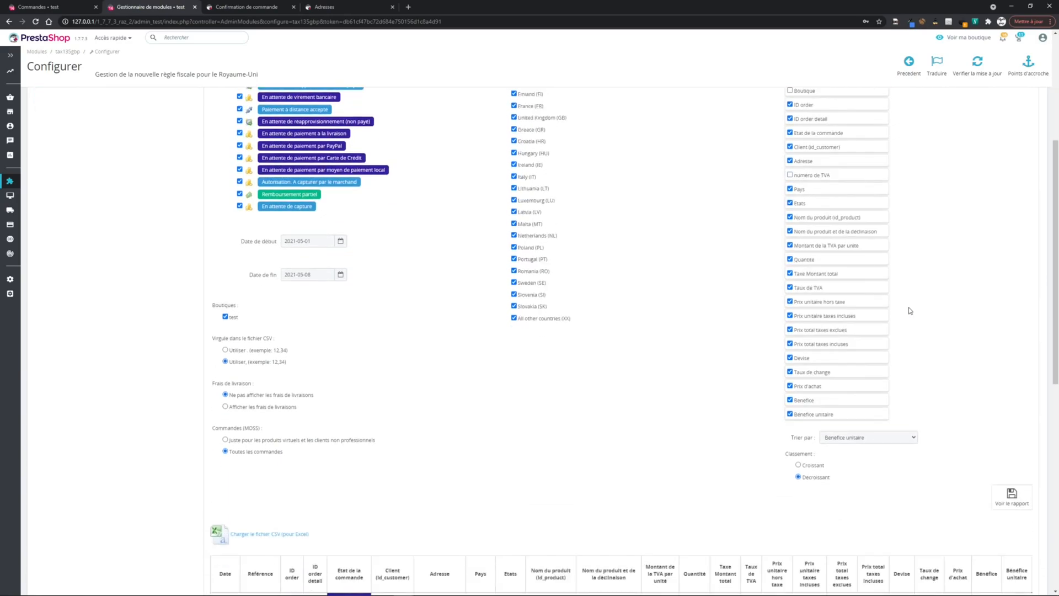
scroll(909, 310, down, 1)
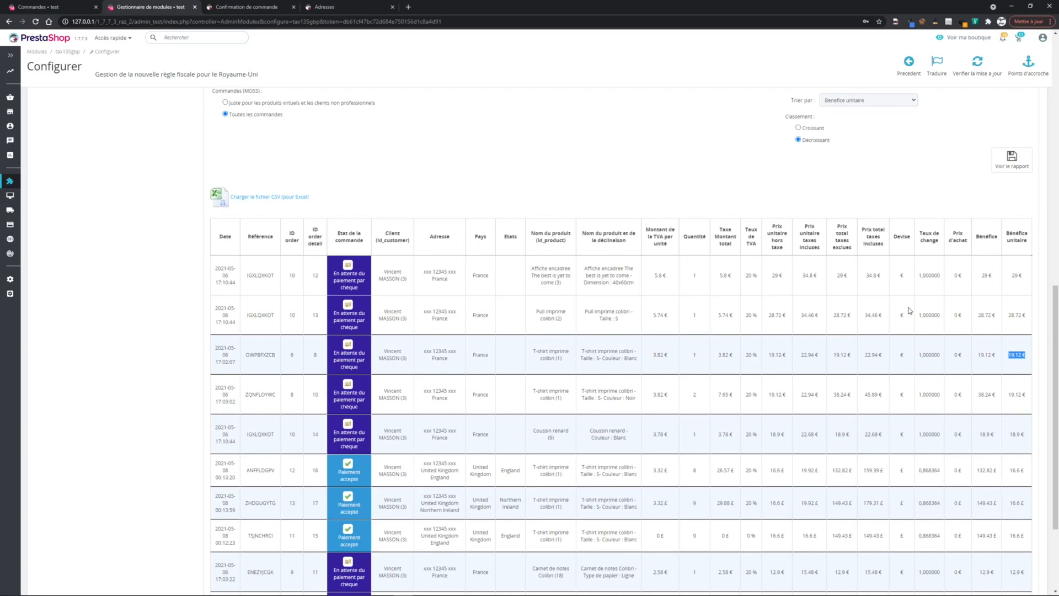
click(909, 311)
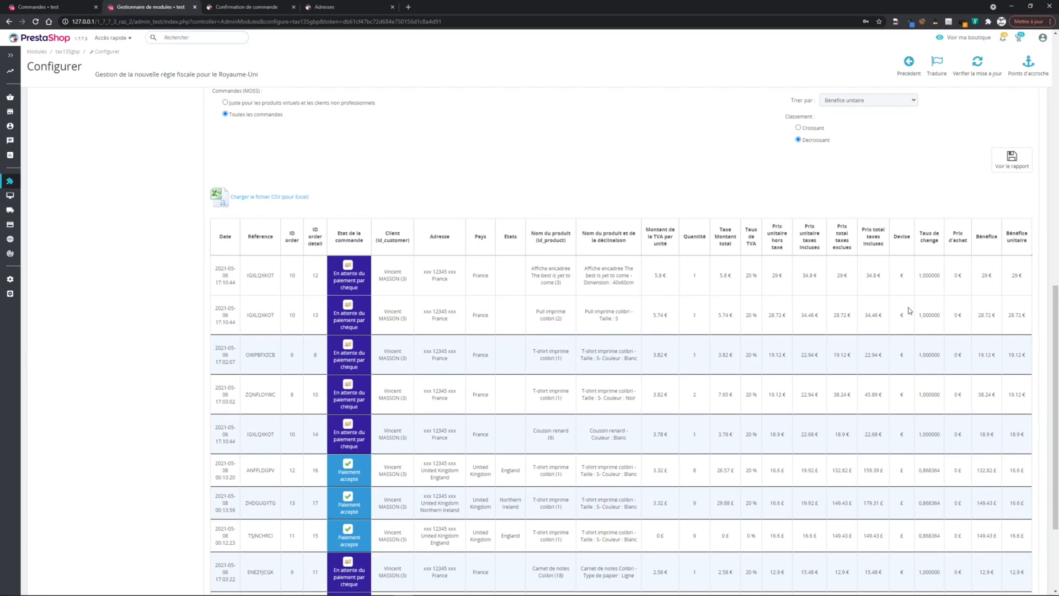